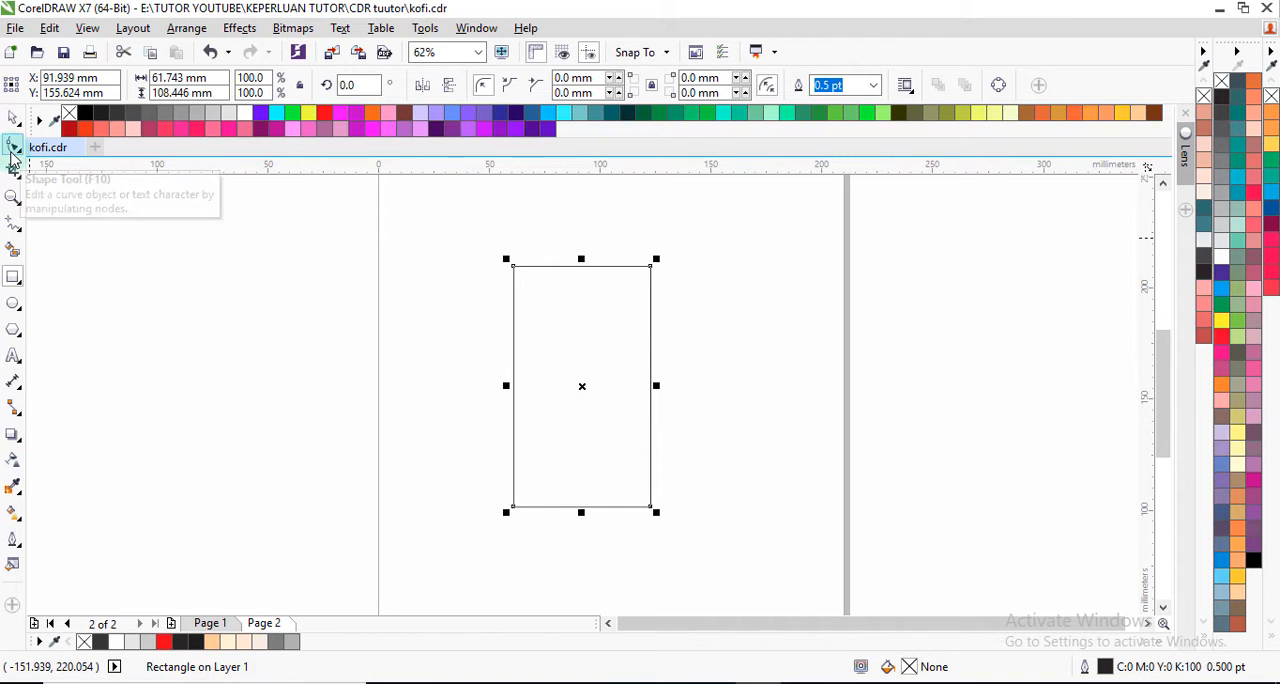
# Step: Round all four corners of the rectangle together to a radius of about 30.4 mm, forming a pill shape
pyautogui.click(12, 148)
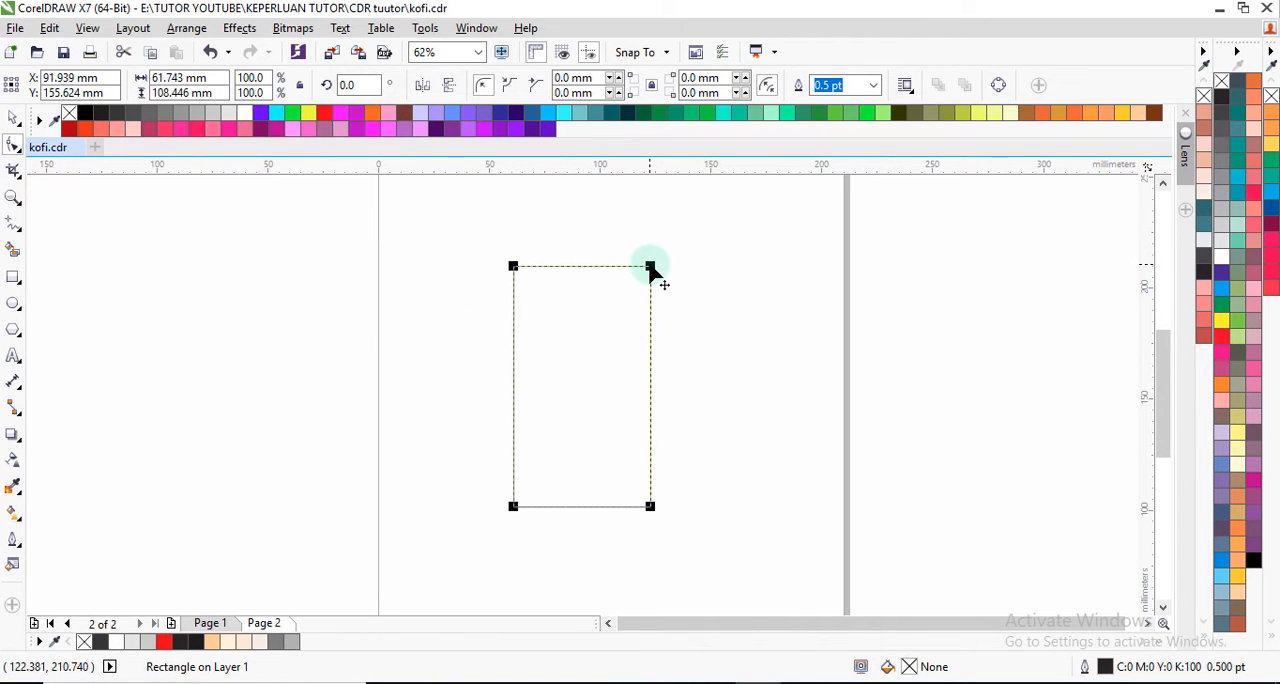
pyautogui.moveTo(650, 267); pyautogui.dragTo(623, 290)
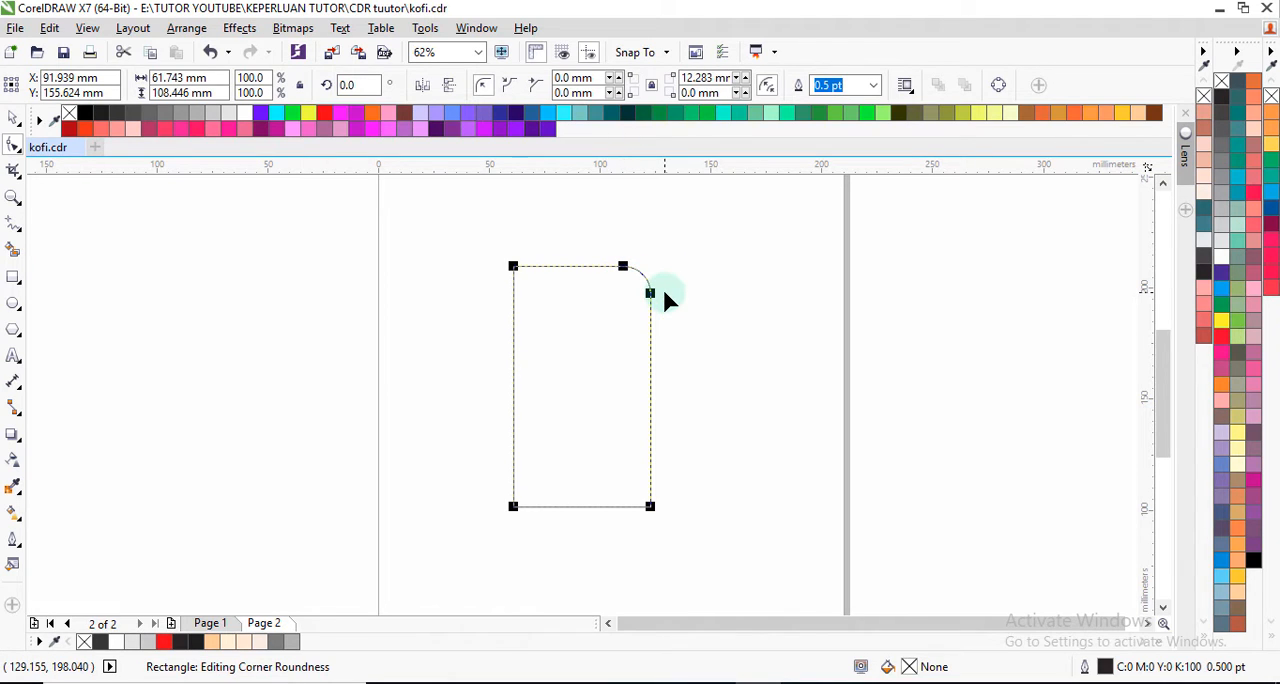
pyautogui.hotkey('ctrl', 'z')
pyautogui.press('shift')
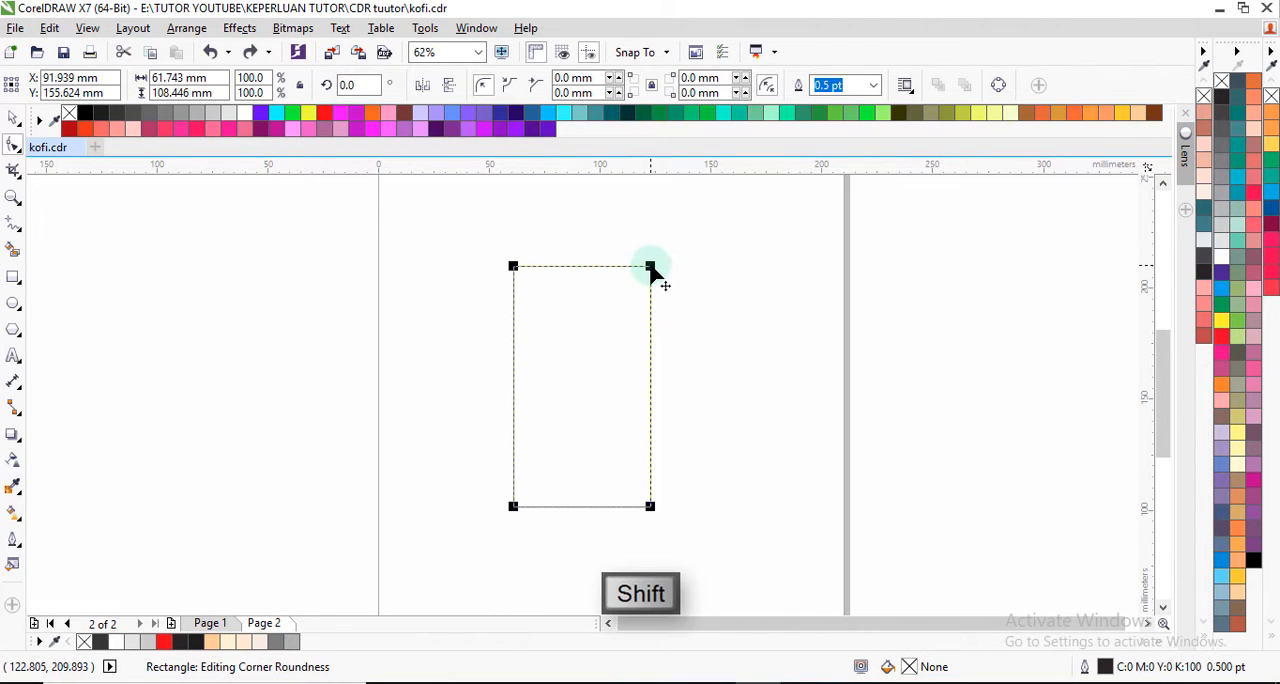
pyautogui.moveTo(650, 268); pyautogui.dragTo(617, 337)
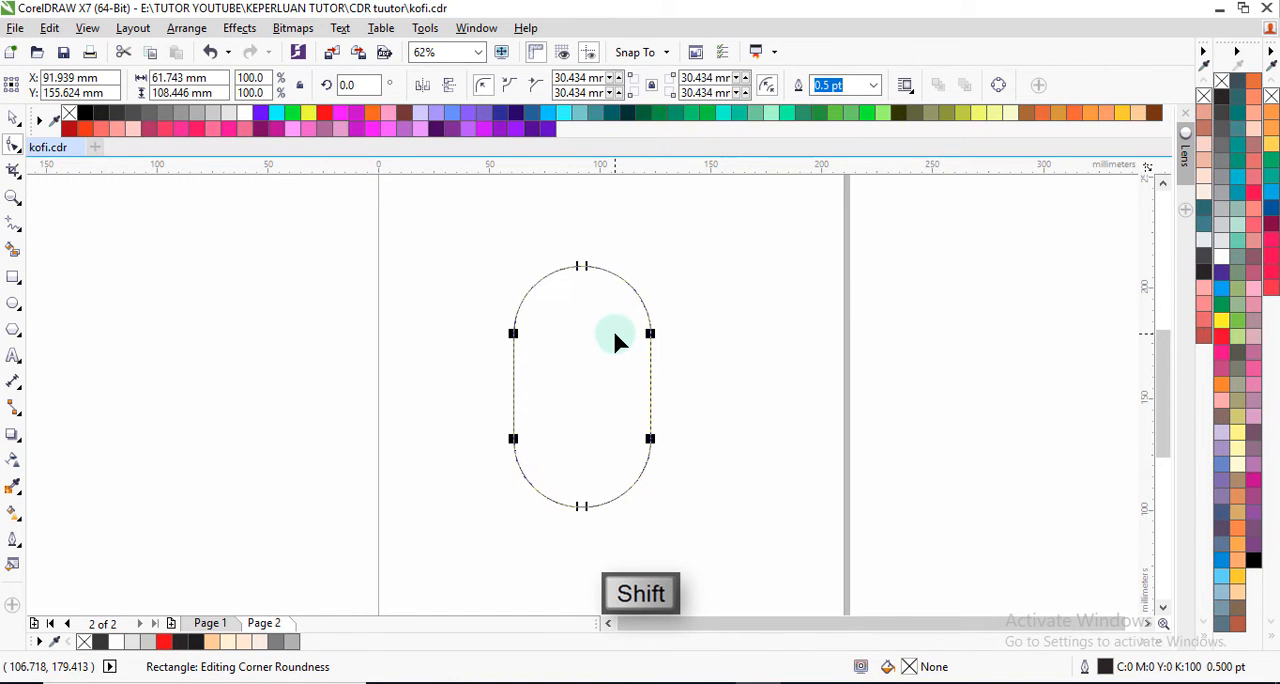
pyautogui.click(13, 119)
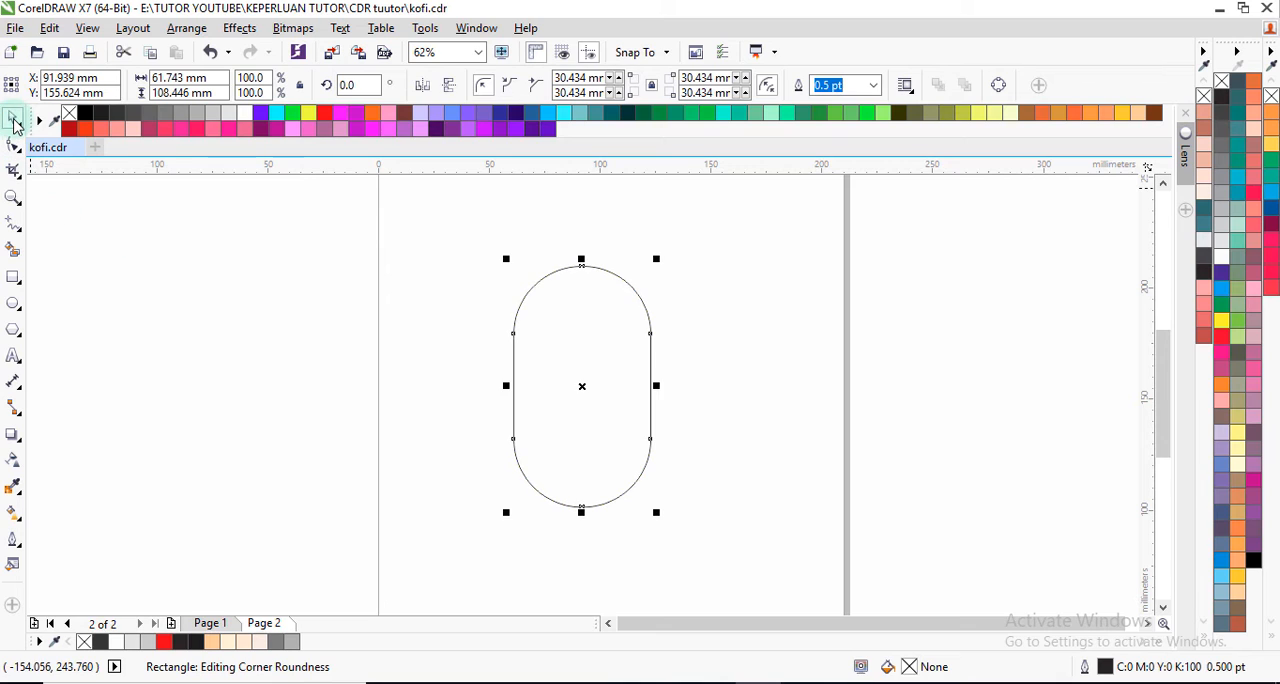
pyautogui.click(683, 426)
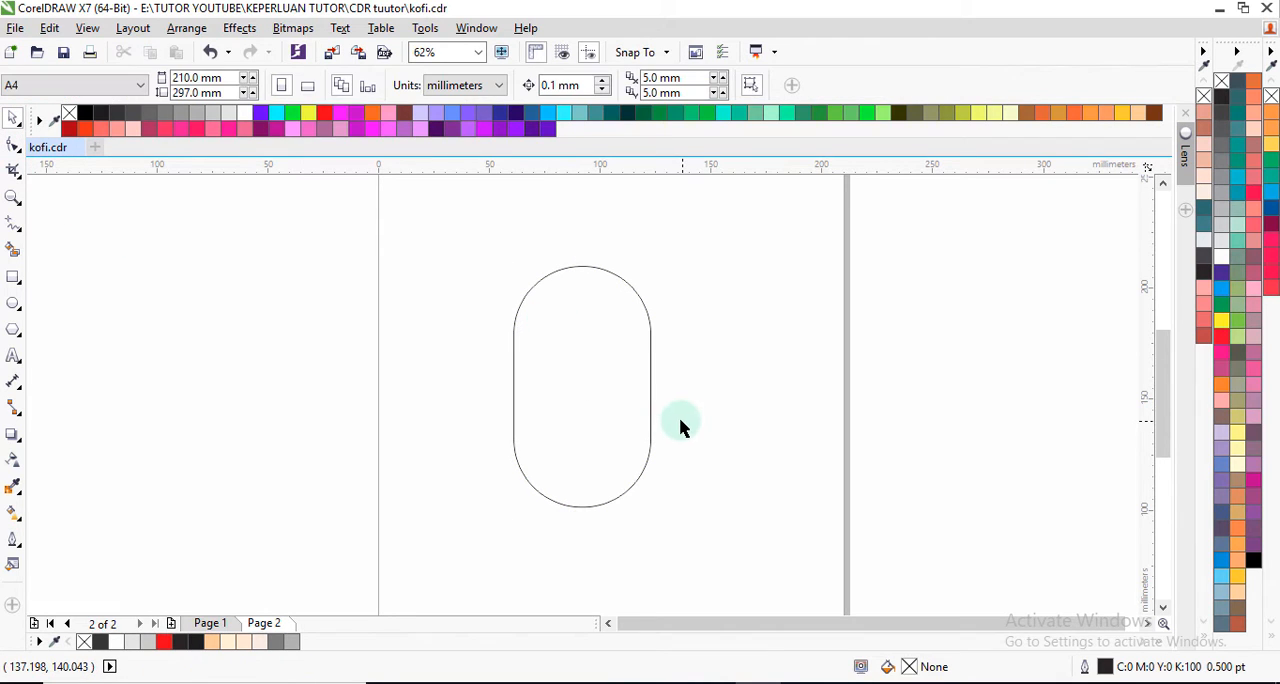
# Step: Create a smaller concentric copy of the pill, about 42.7 mm wide and 74.9 mm high, inside the original
pyautogui.click(594, 388)
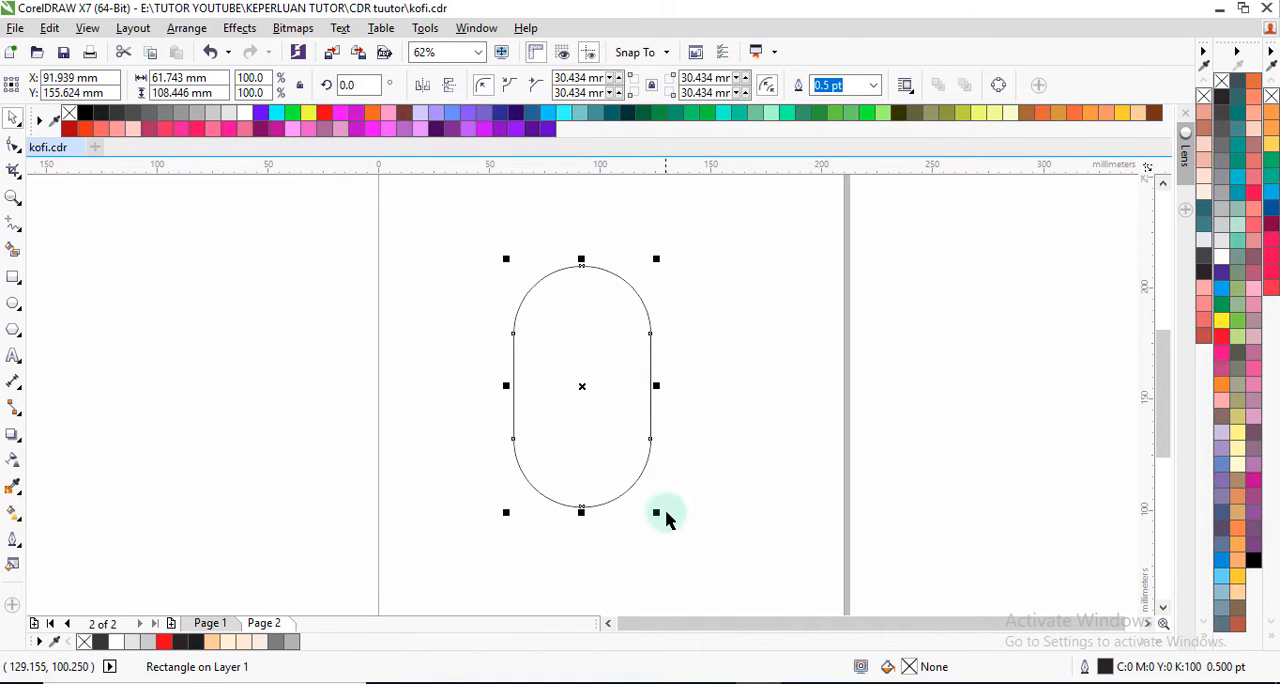
pyautogui.moveTo(657, 512); pyautogui.dragTo(634, 491)
pyautogui.click(706, 463)
# Step: Adjust the inner pill's vertical position so that it sits roughly centred within the outer pill
pyautogui.click(585, 424)
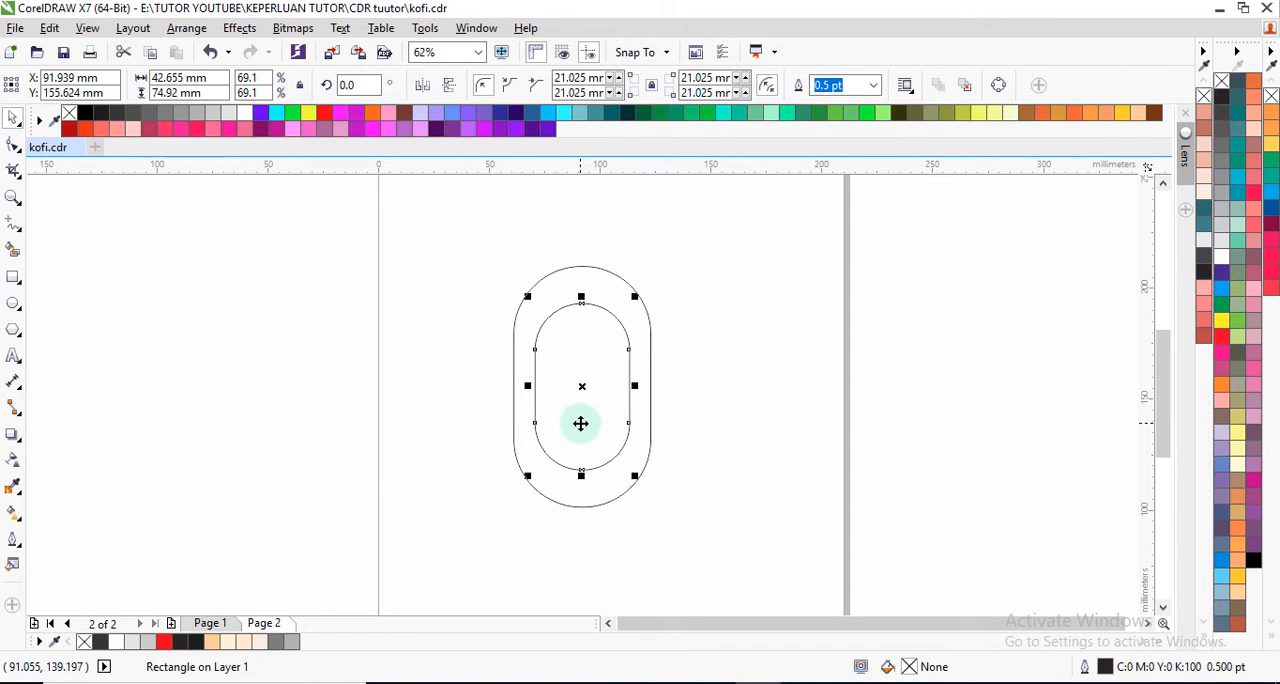
pyautogui.moveTo(580, 423)
pyautogui.mouseDown()
pyautogui.moveTo(583, 443)
pyautogui.moveTo(582, 430)
pyautogui.mouseUp()
pyautogui.click(700, 440)
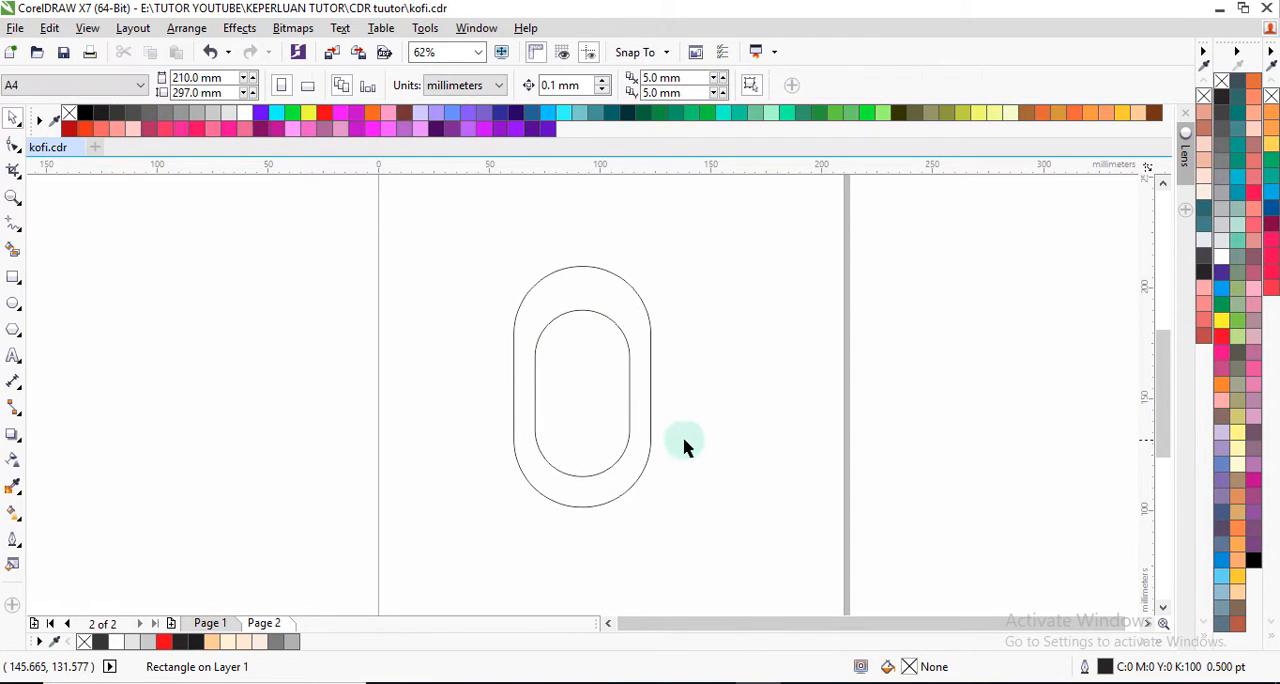
pyautogui.click(578, 421)
pyautogui.hotkey('ctrl', 'z')
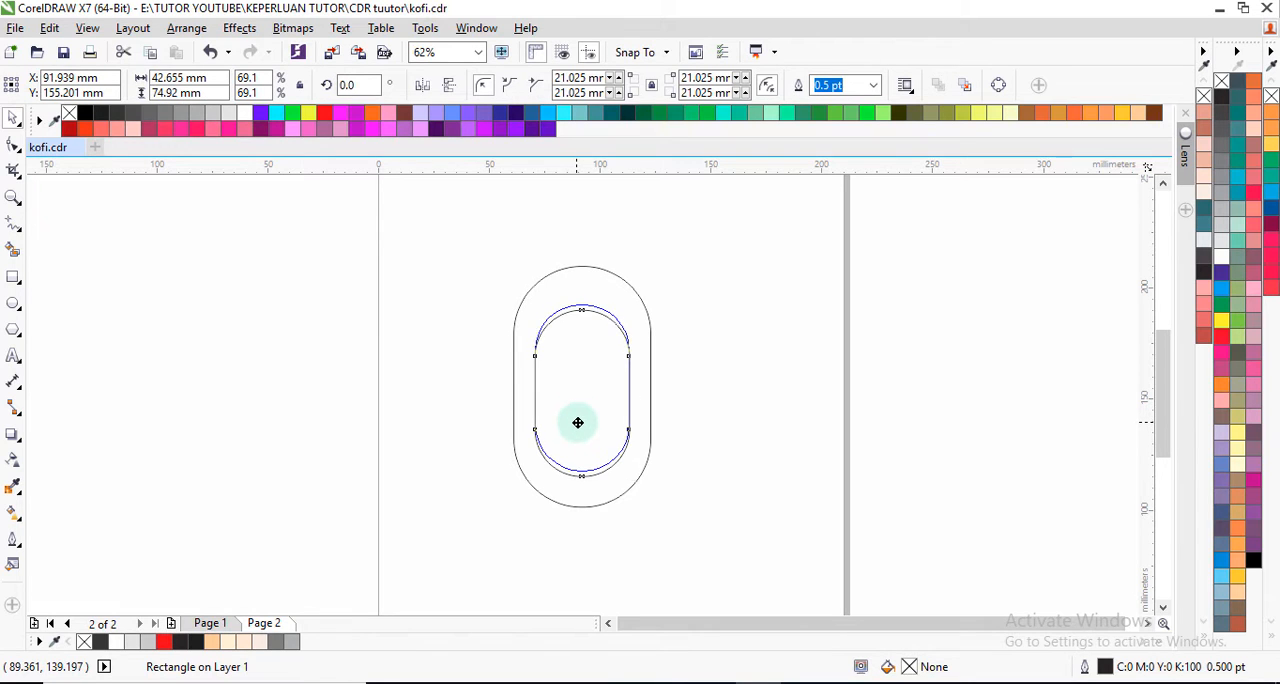
pyautogui.click(692, 393)
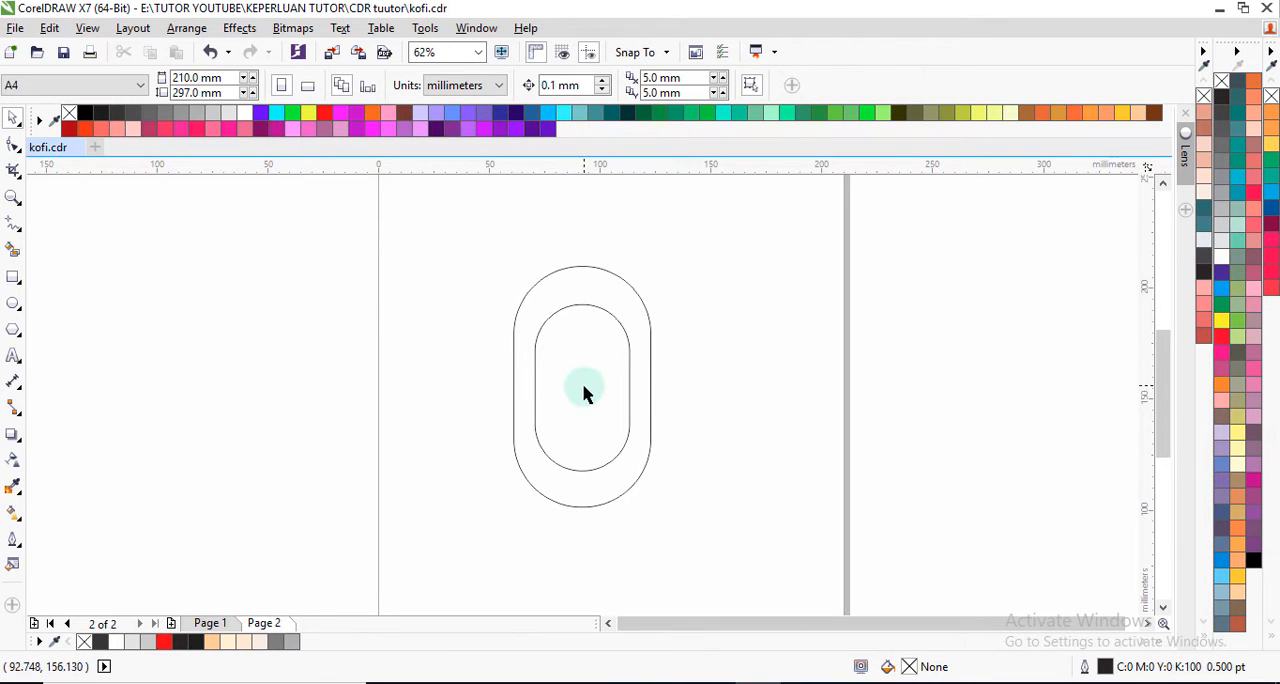
# Step: Draw a rectangle about 111 by 50 mm across the inner pill's upper part and subtract it using Back minus front
pyautogui.click(13, 277)
pyautogui.moveTo(444, 287); pyautogui.dragTo(690, 396)
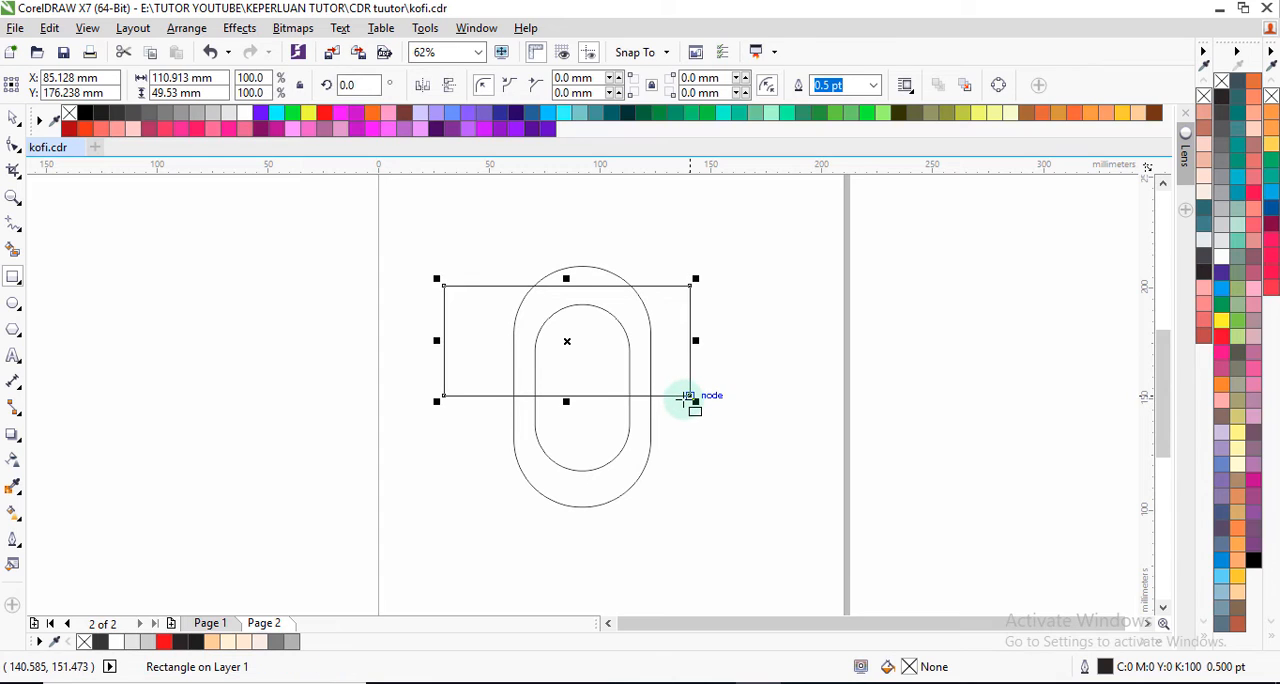
pyautogui.click(14, 119)
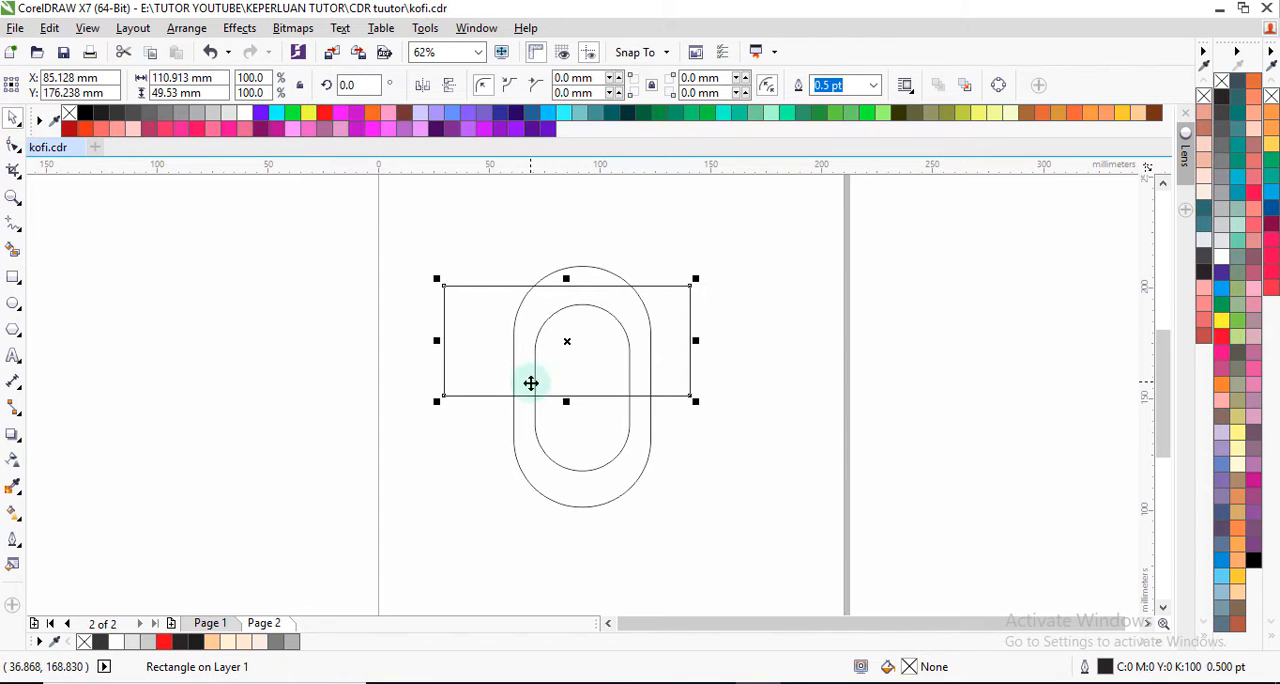
pyautogui.keyDown('shift'); pyautogui.click(613, 432); pyautogui.keyUp('shift')
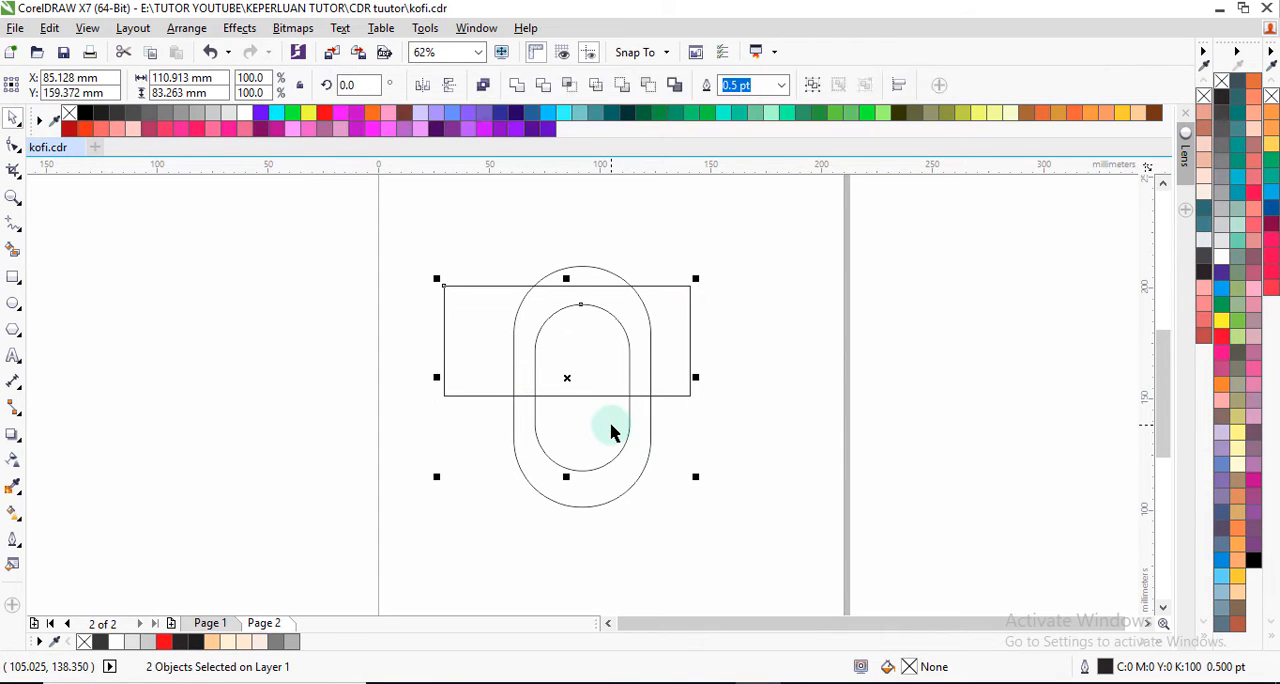
pyautogui.click(652, 89)
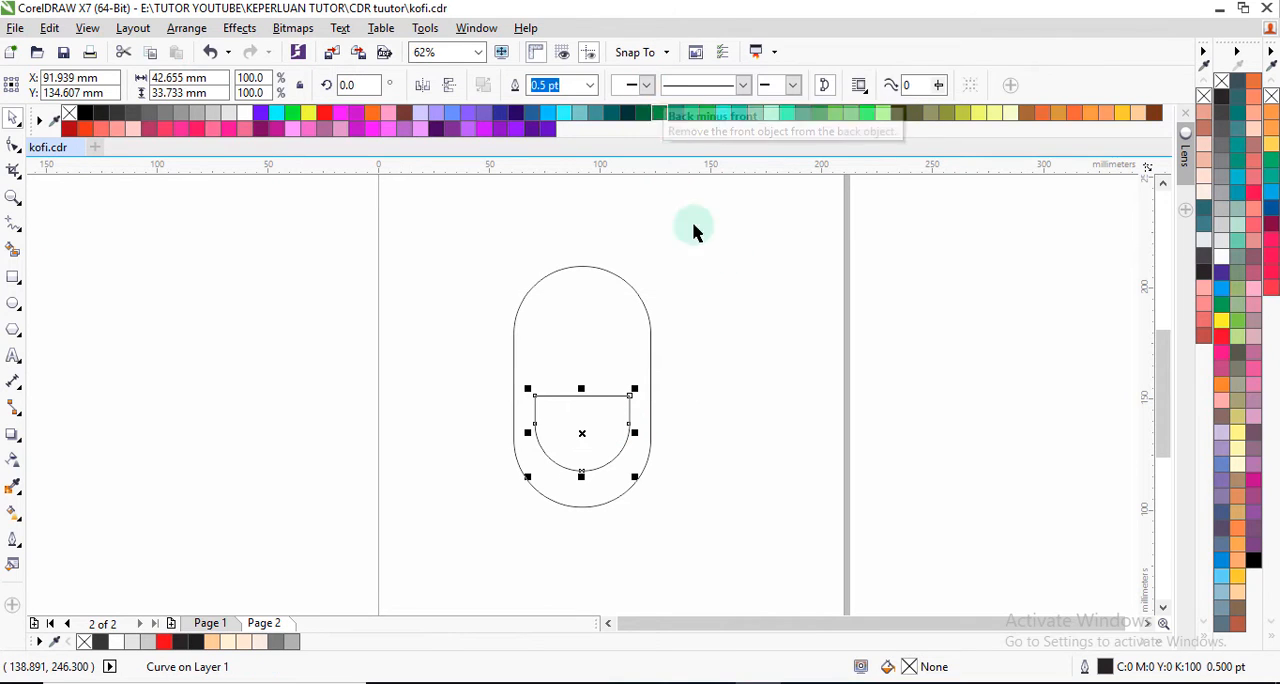
pyautogui.click(717, 326)
# Step: Shorten the outer pill from its upper end to a height of about 94.5 mm
pyautogui.click(580, 331)
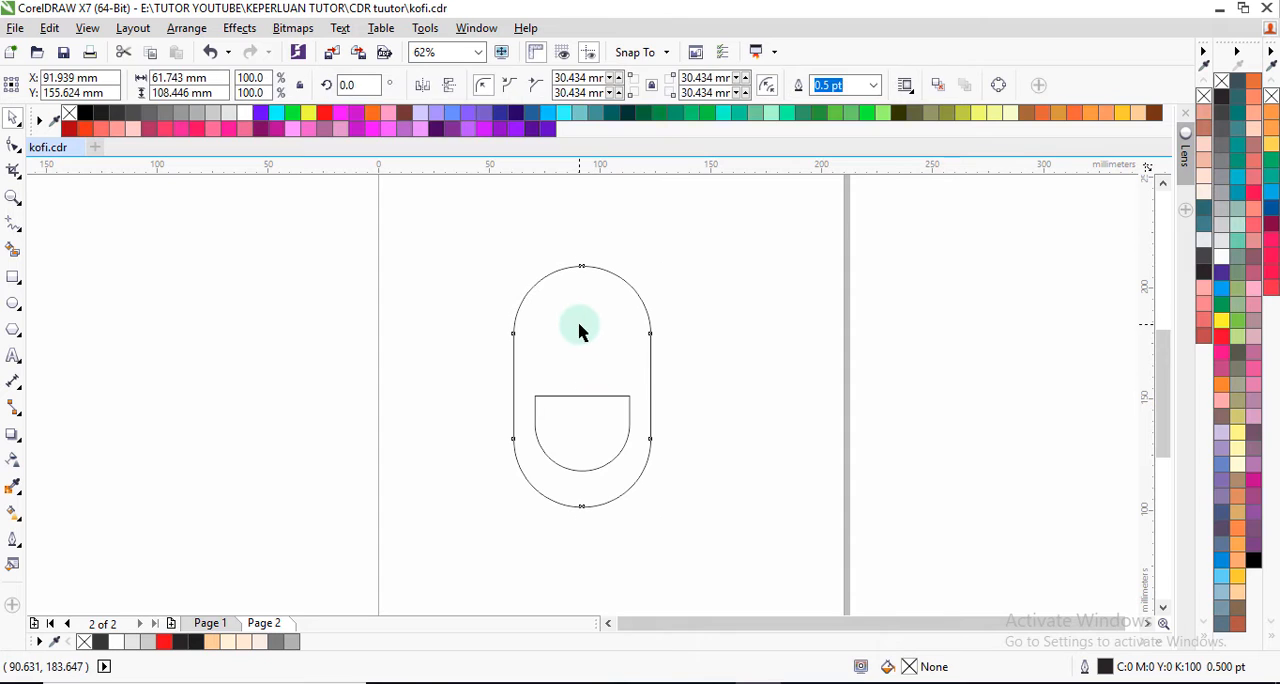
pyautogui.moveTo(583, 266); pyautogui.dragTo(590, 289)
pyautogui.click(722, 343)
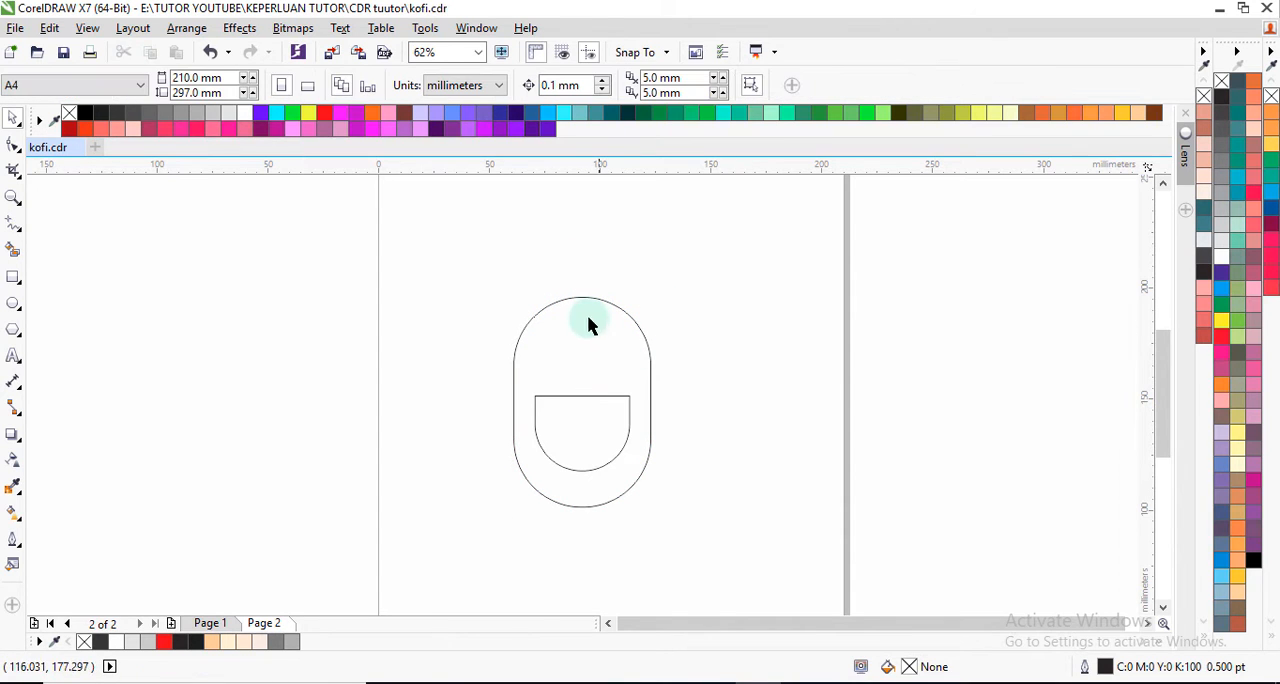
# Step: Move the inner half-pill shape straight up by about 5 mm inside the outer pill
pyautogui.scroll(-2, 590, 415)
pyautogui.scroll(2, 590, 415)
pyautogui.click(580, 386)
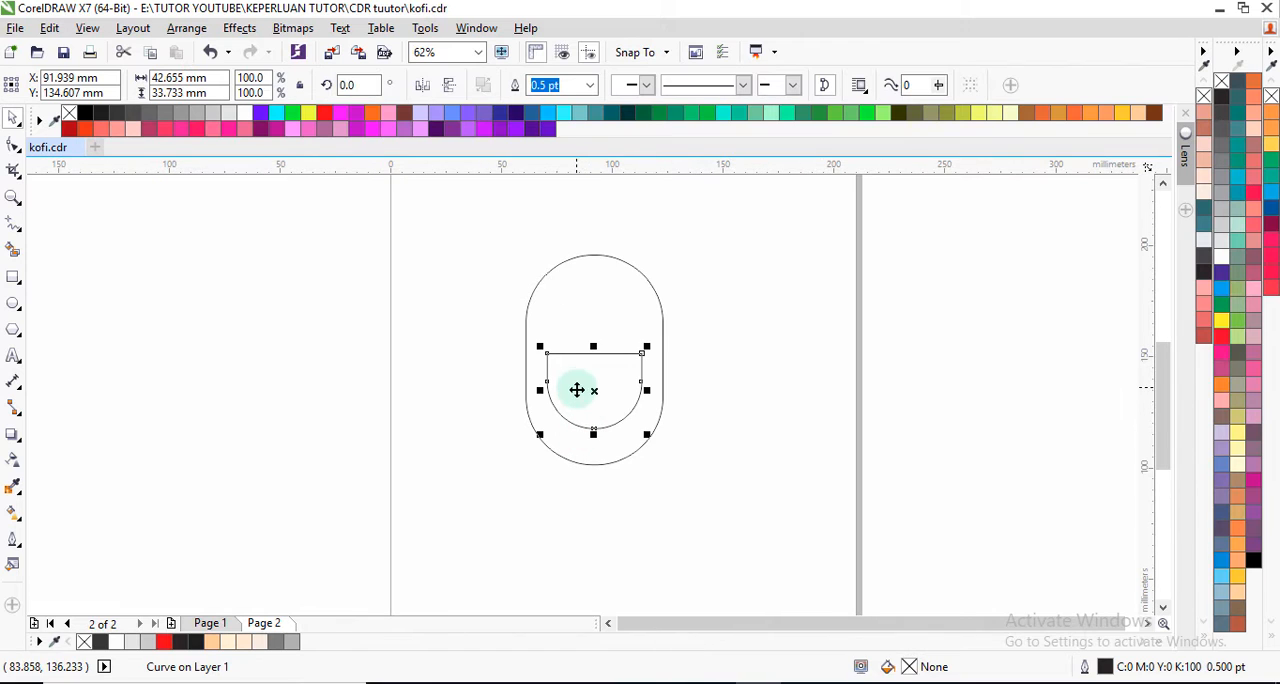
pyautogui.moveTo(583, 403); pyautogui.dragTo(586, 388)
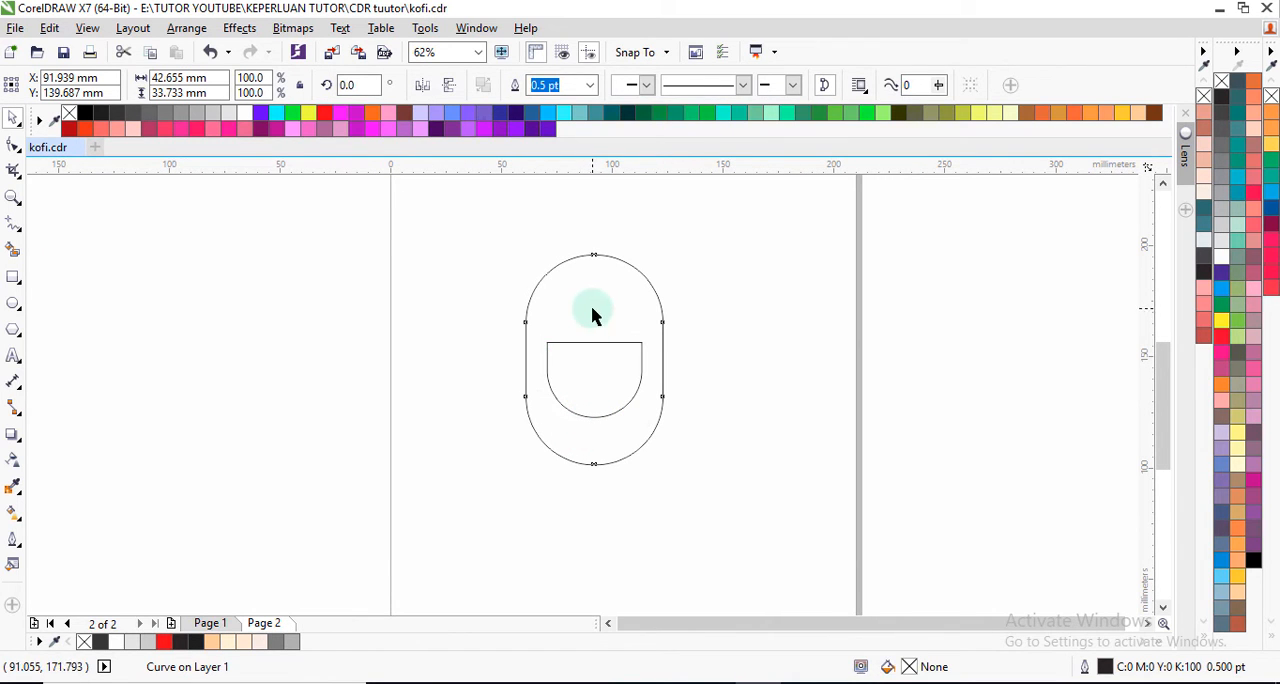
# Step: Place a copy of the outer pill directly below it, overlapping its rounded lower end just beneath the inner shape
pyautogui.click(592, 254)
pyautogui.moveTo(593, 270); pyautogui.dragTo(603, 477)
pyautogui.scroll(-1, 612, 425)
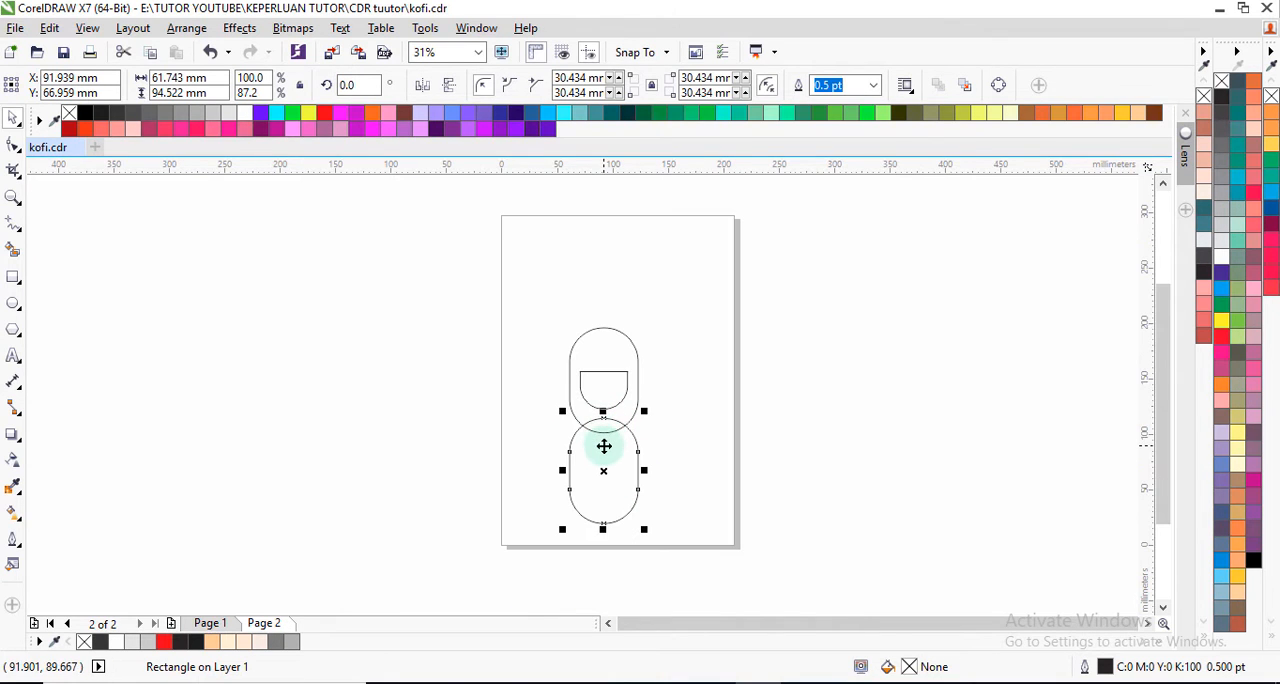
pyautogui.scroll(2, 603, 447)
pyautogui.scroll(-1, 603, 447)
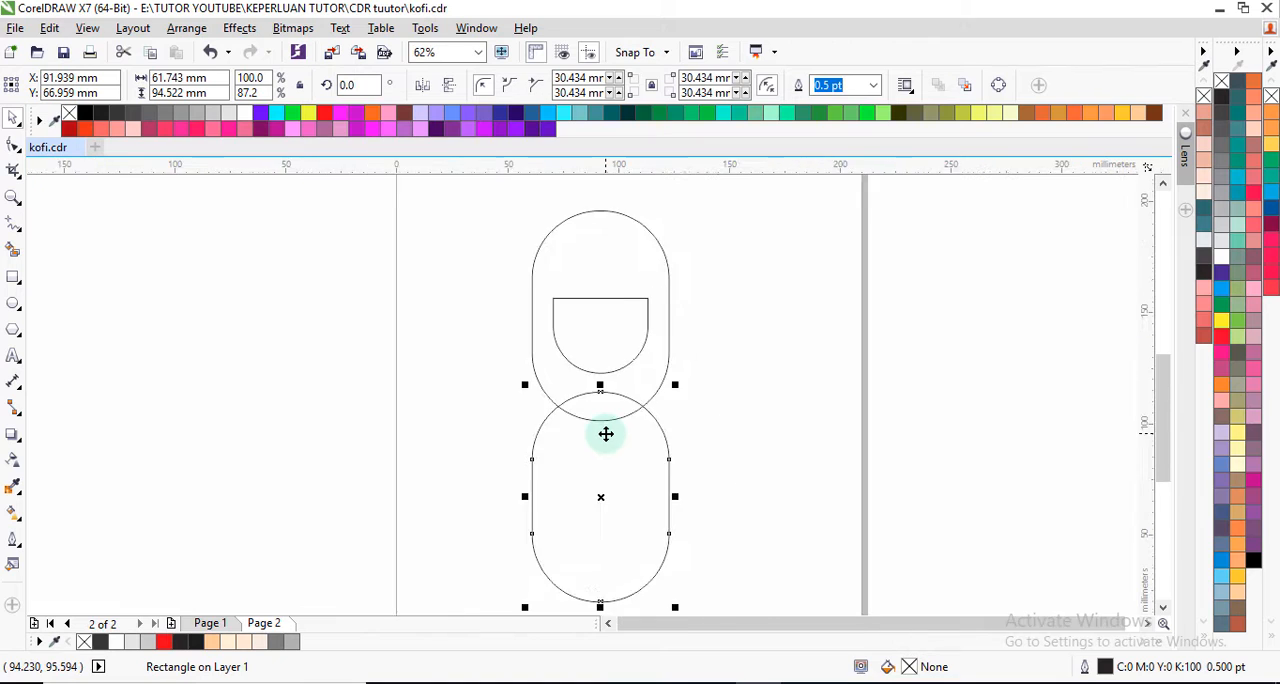
pyautogui.scroll(1, 601, 446)
pyautogui.moveTo(601, 446); pyautogui.dragTo(599, 424)
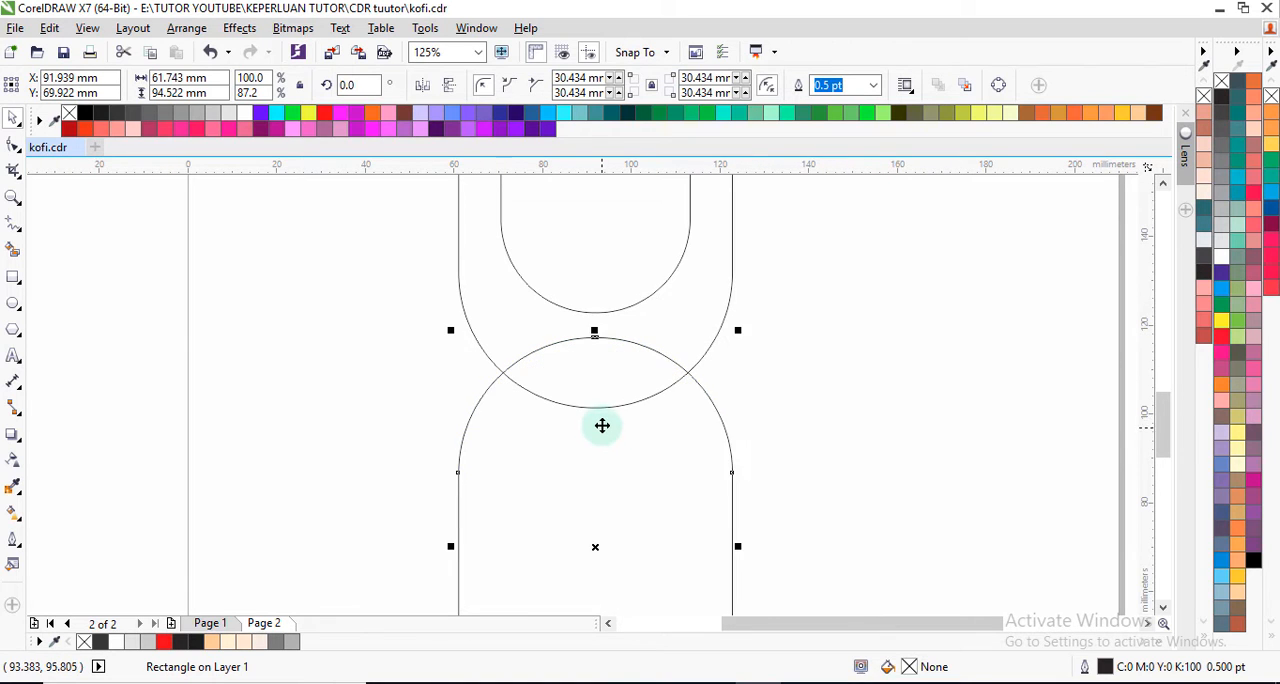
pyautogui.scroll(-1, 599, 423)
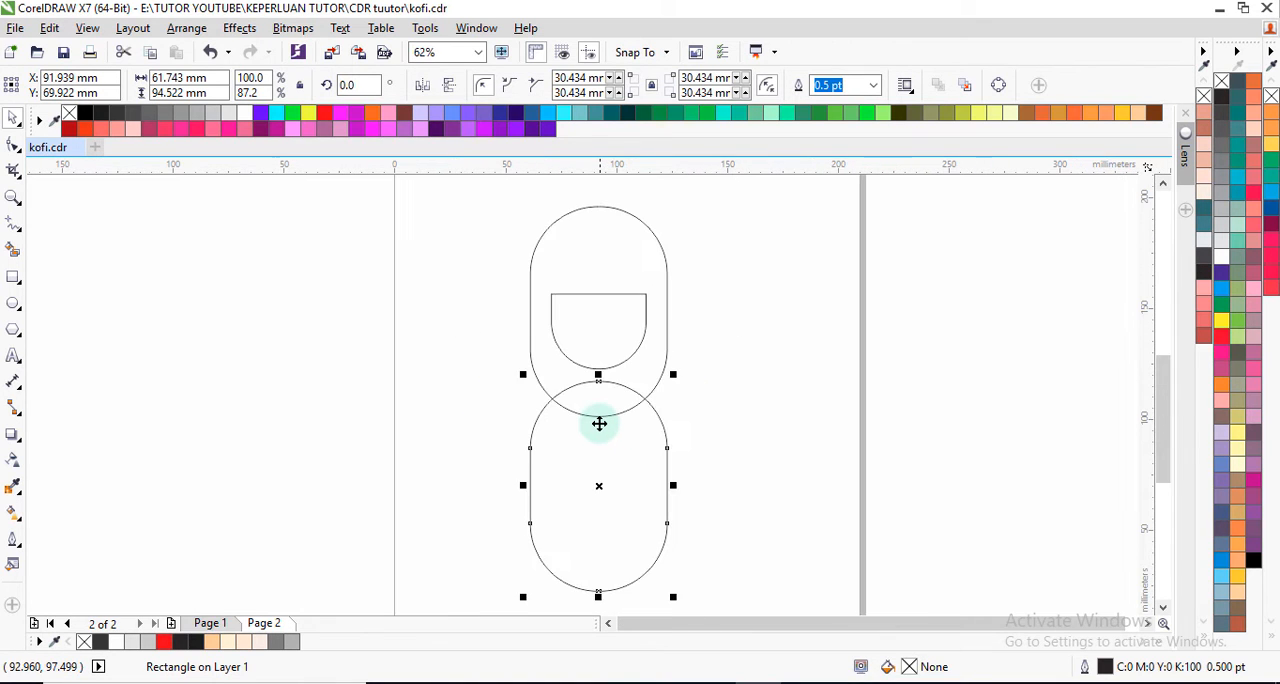
# Step: Subtract the lower pill copy from the outer pill using Back minus front, cutting a curved notch into its base
pyautogui.keyDown('shift'); pyautogui.click(654, 374); pyautogui.keyUp('shift')
pyautogui.click(647, 84)
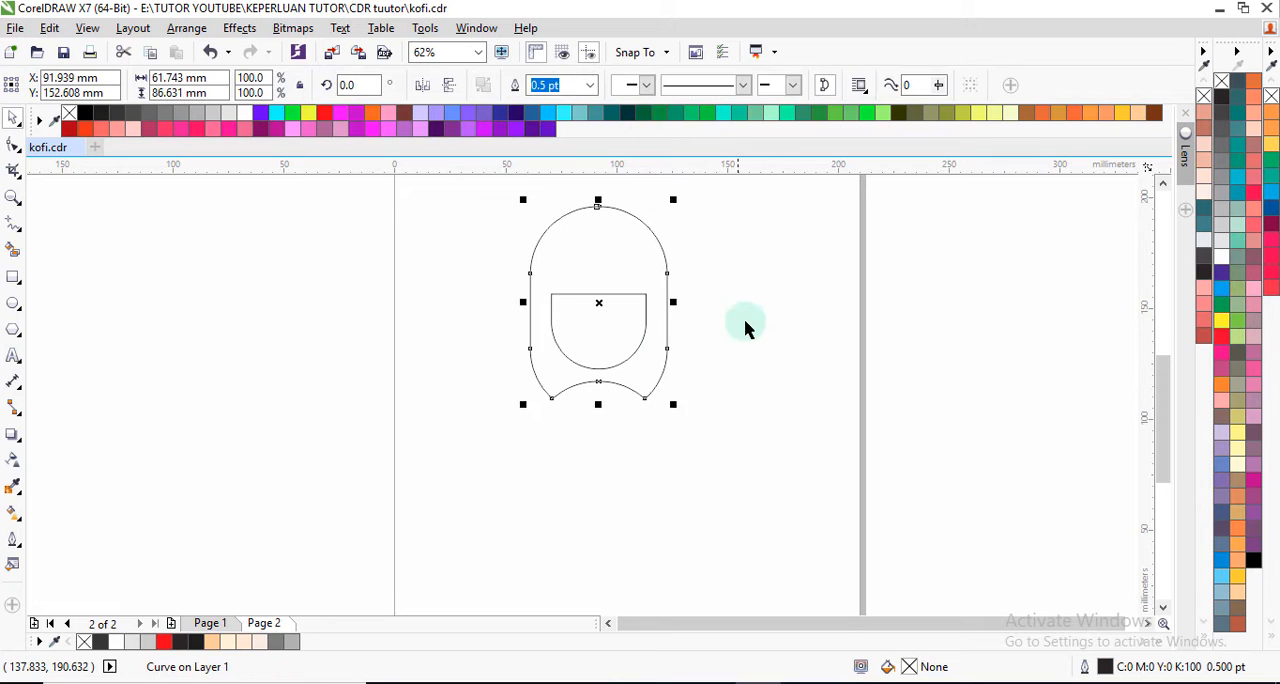
pyautogui.click(604, 324)
# Step: Draw a circle about 14.4 mm in diameter centred on the inner shape's right side as a cup handle
pyautogui.scroll(-1, 604, 324)
pyautogui.scroll(1, 603, 337)
pyautogui.scroll(-1, 605, 337)
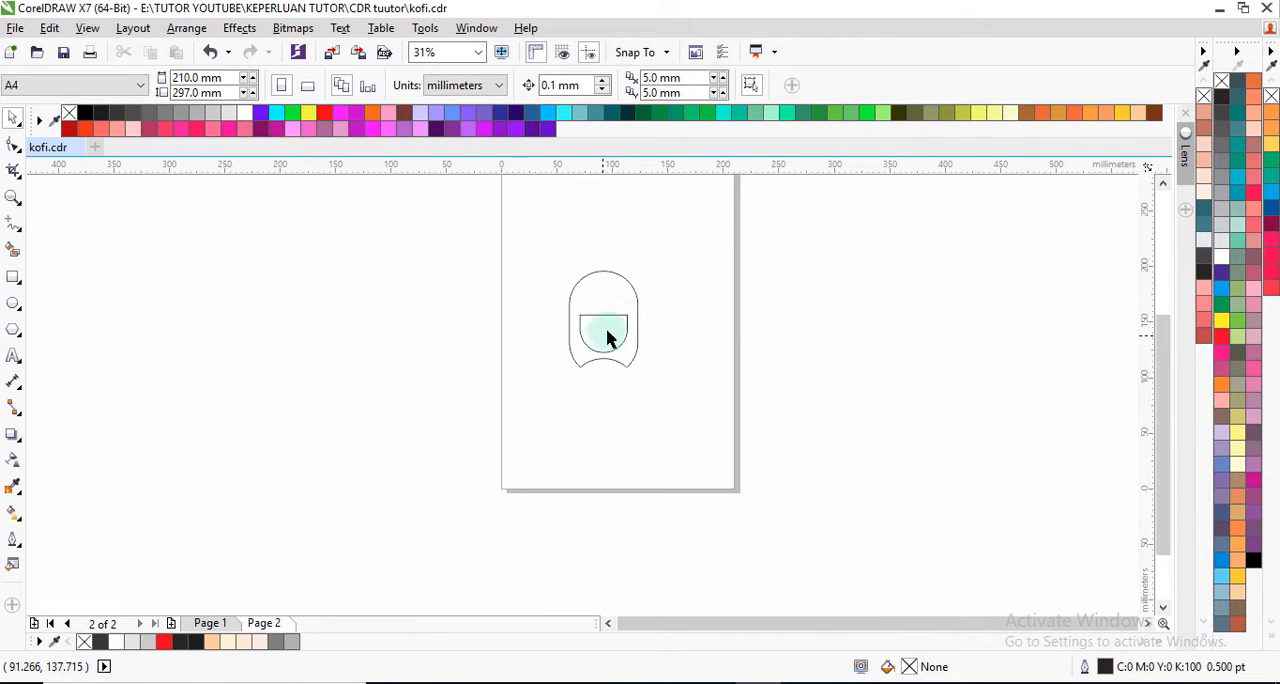
pyautogui.scroll(1, 600, 304)
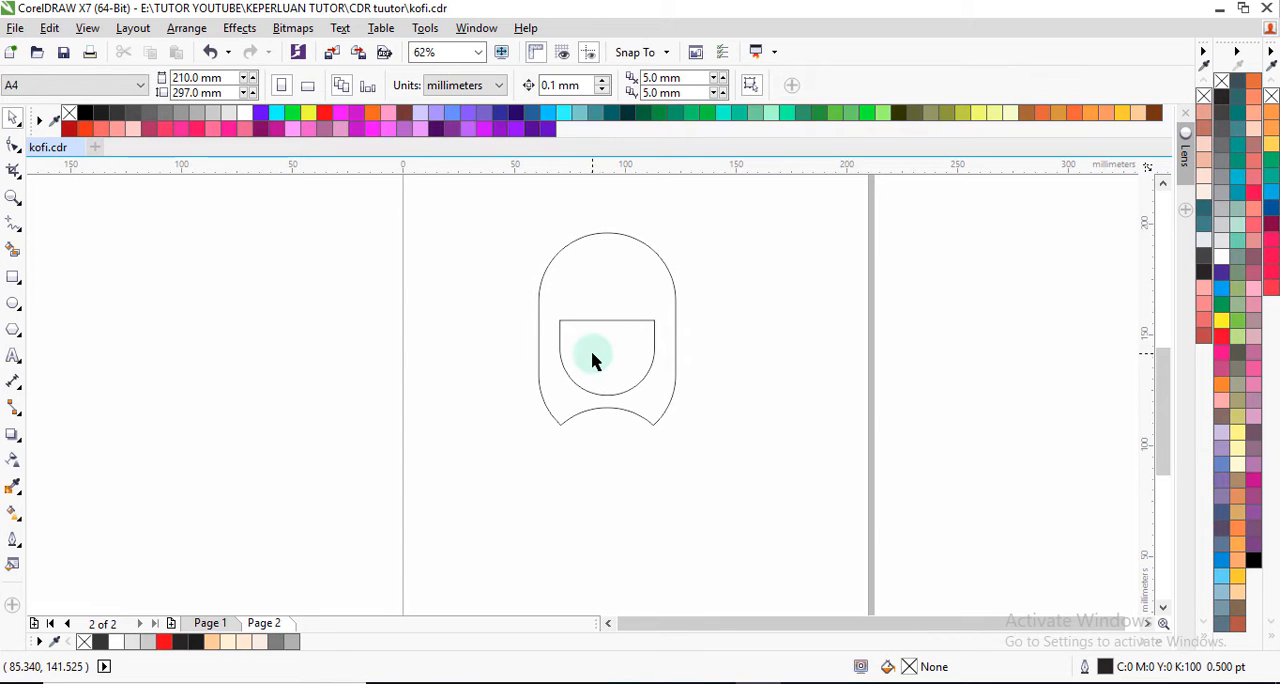
pyautogui.click(14, 307)
pyautogui.moveTo(435, 309)
pyautogui.mouseDown()
pyautogui.moveTo(463, 341)
pyautogui.moveTo(651, 366)
pyautogui.moveTo(657, 348)
pyautogui.mouseUp()
pyautogui.click(13, 119)
pyautogui.scroll(2, 650, 363)
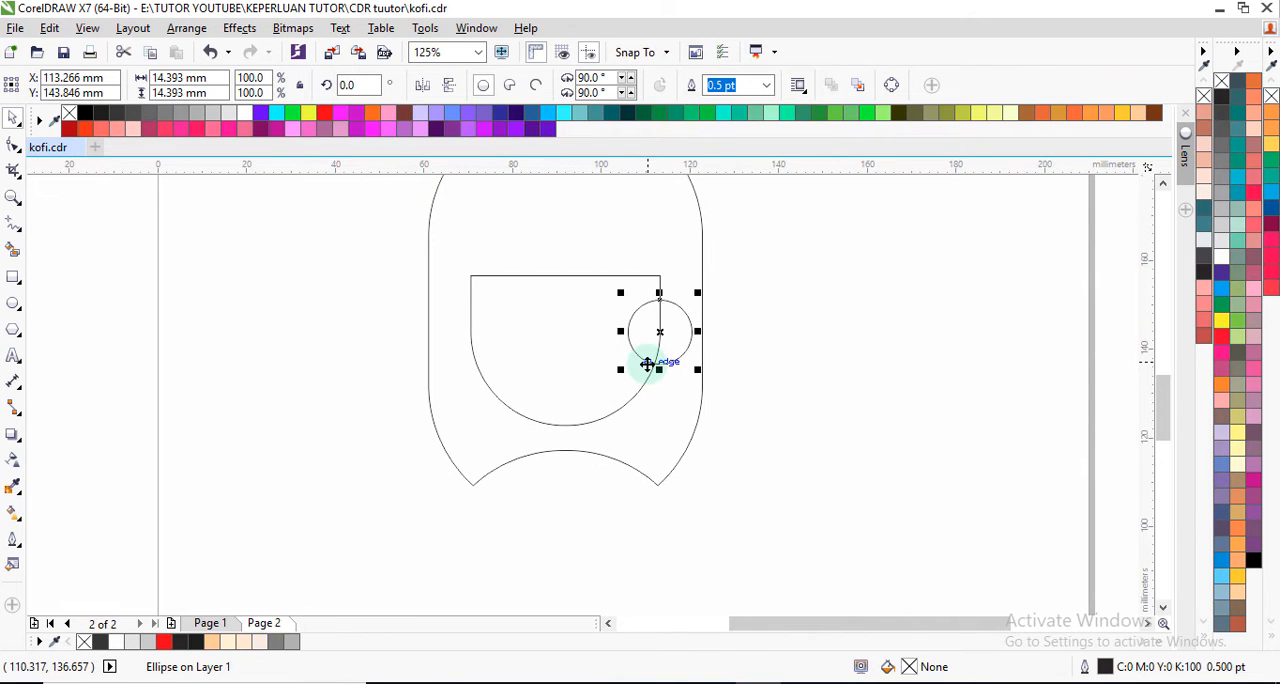
pyautogui.scroll(-2, 651, 361)
pyautogui.click(674, 366)
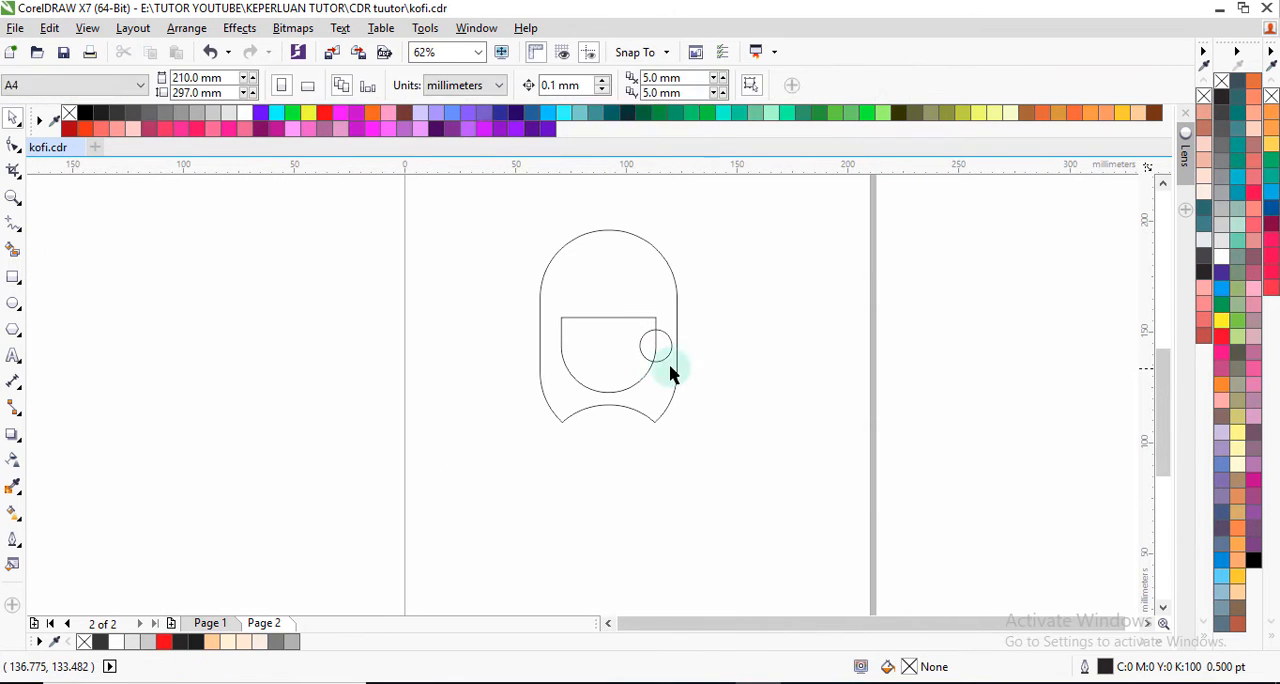
# Step: Fill the notched outer shape with dark grey #333333
pyautogui.scroll(2, 624, 366)
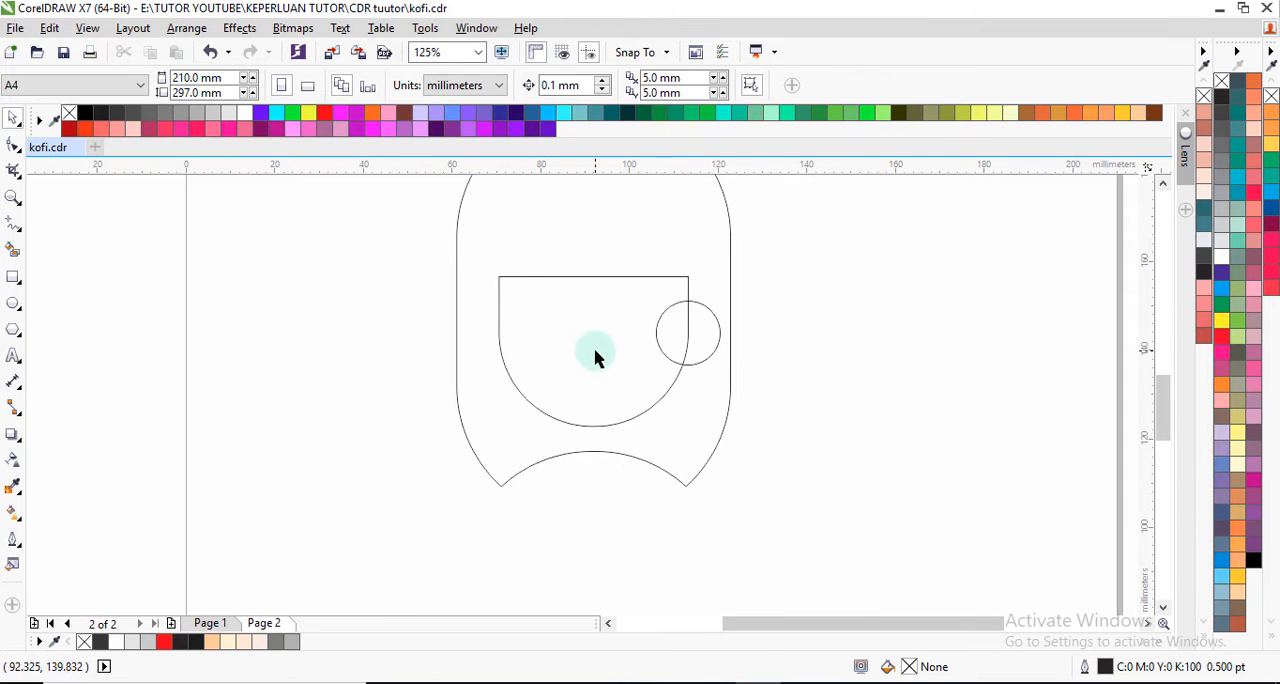
pyautogui.scroll(-2, 595, 358)
pyautogui.click(580, 291)
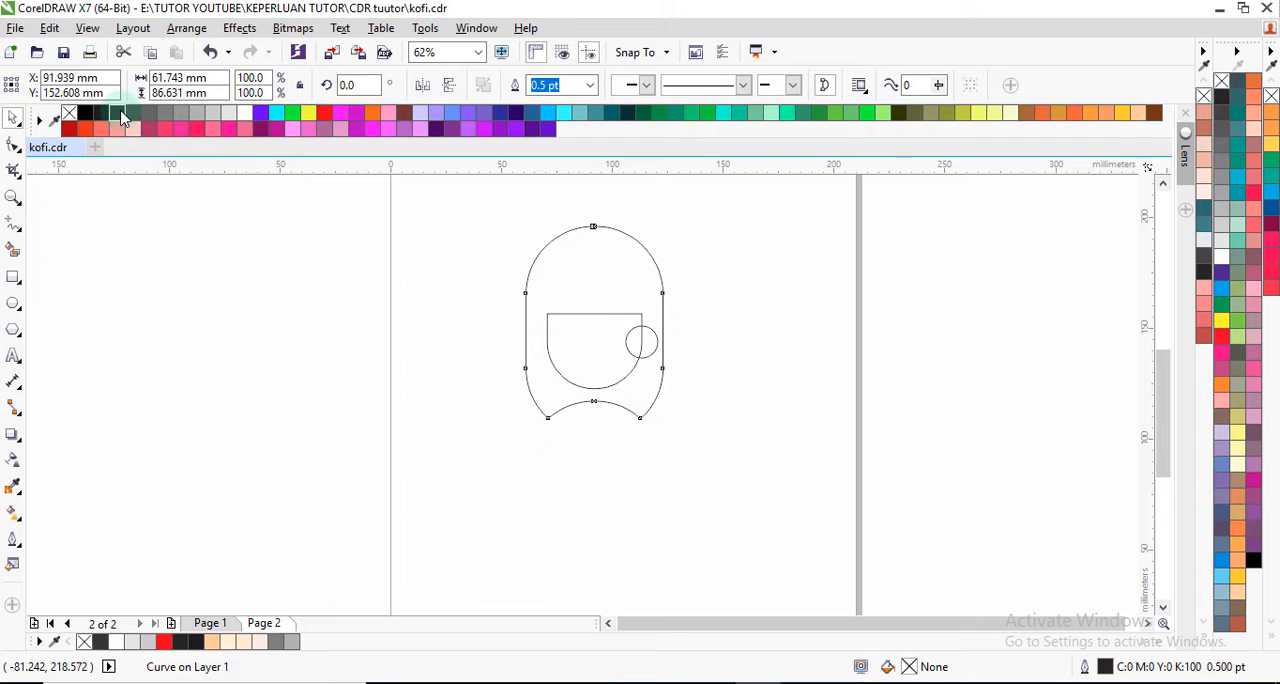
pyautogui.click(122, 118)
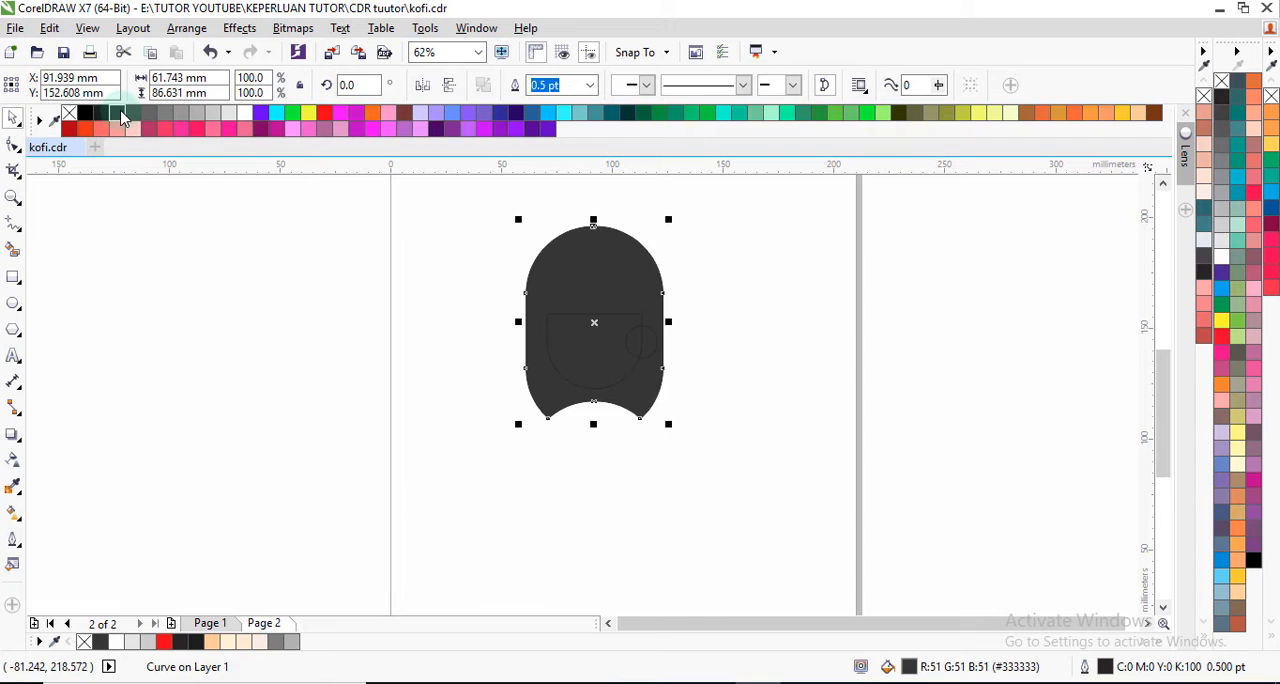
pyautogui.click(436, 298)
# Step: Fill the inner cup shape with white
pyautogui.click(594, 364)
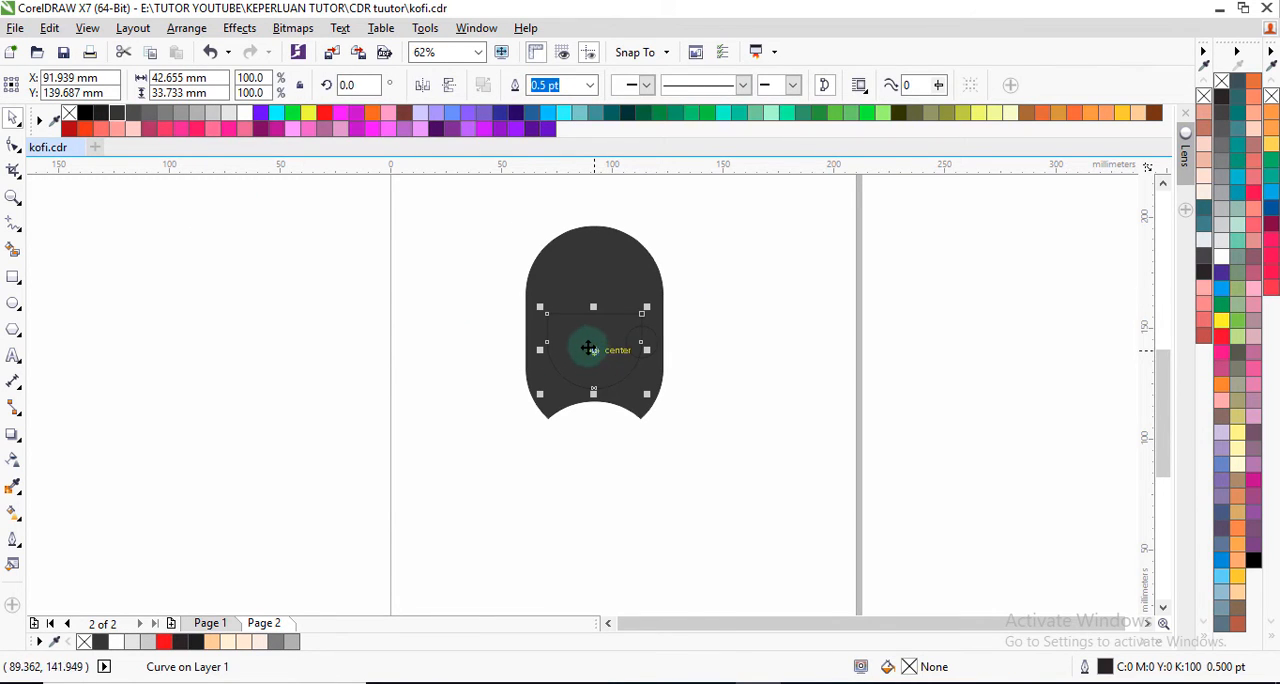
pyautogui.click(244, 118)
pyautogui.click(438, 314)
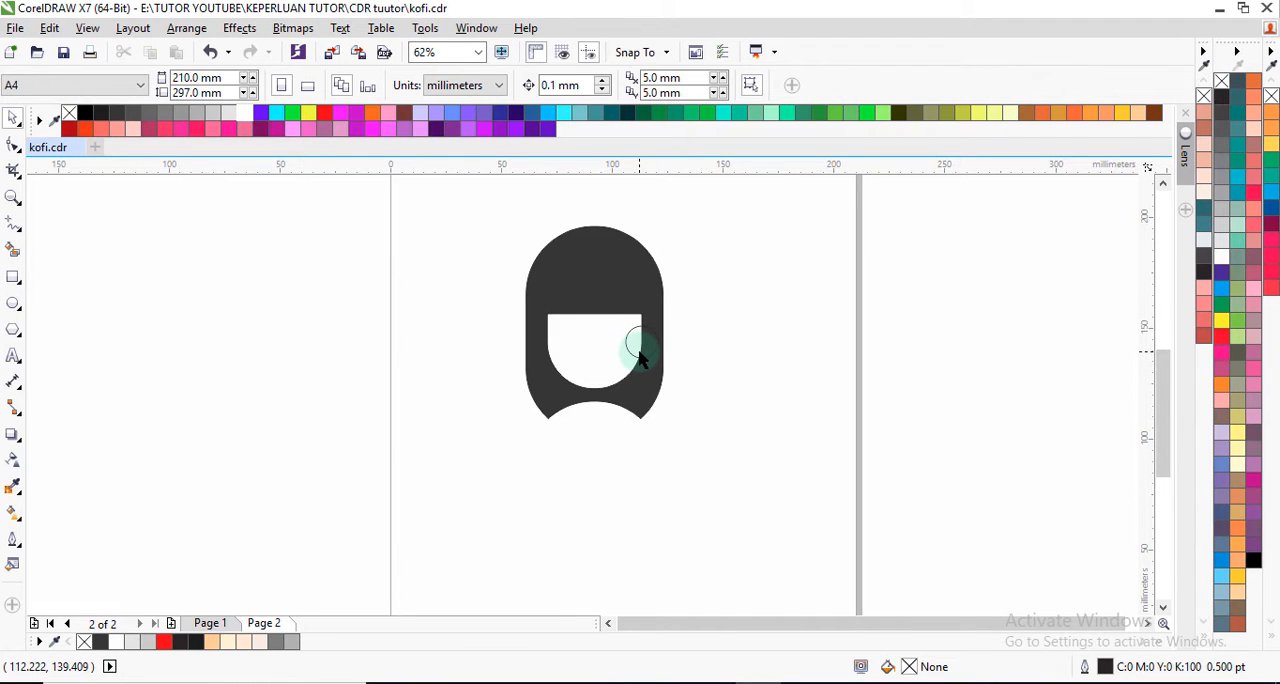
# Step: Set the outline width of the dark grey outer shape to None
pyautogui.click(613, 272)
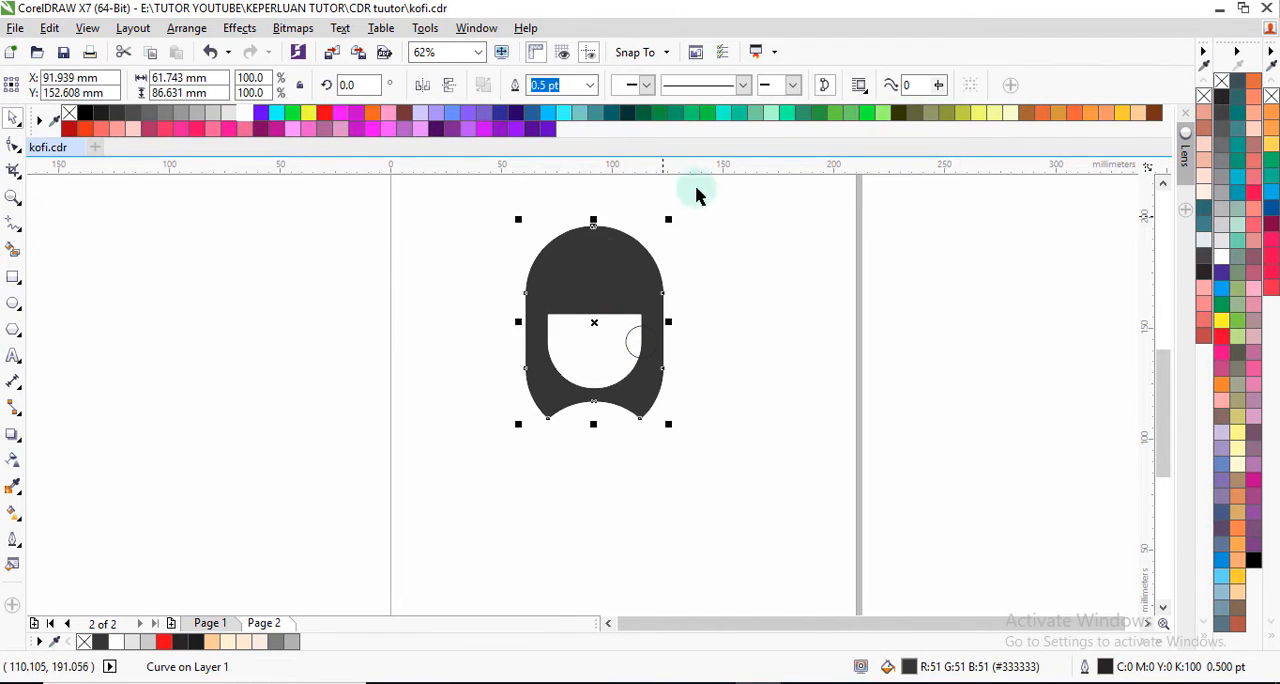
pyautogui.click(591, 86)
pyautogui.click(545, 106)
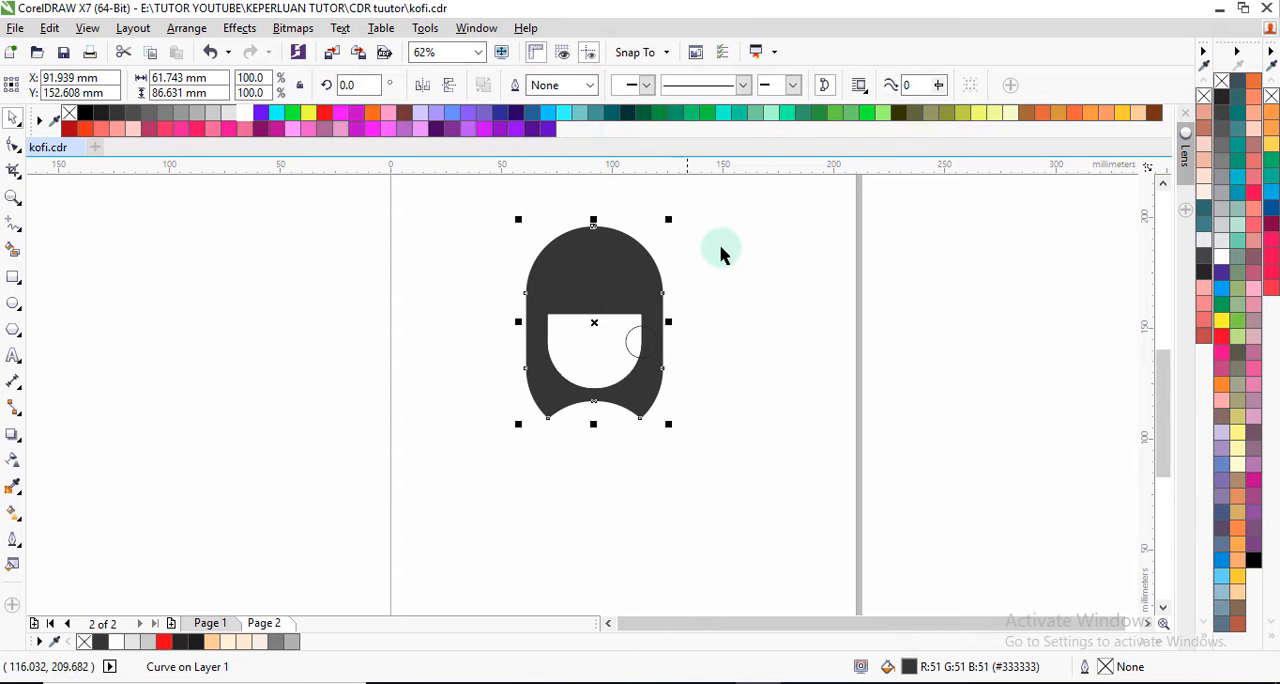
# Step: Set the outline width of the white cup shape to None
pyautogui.click(597, 329)
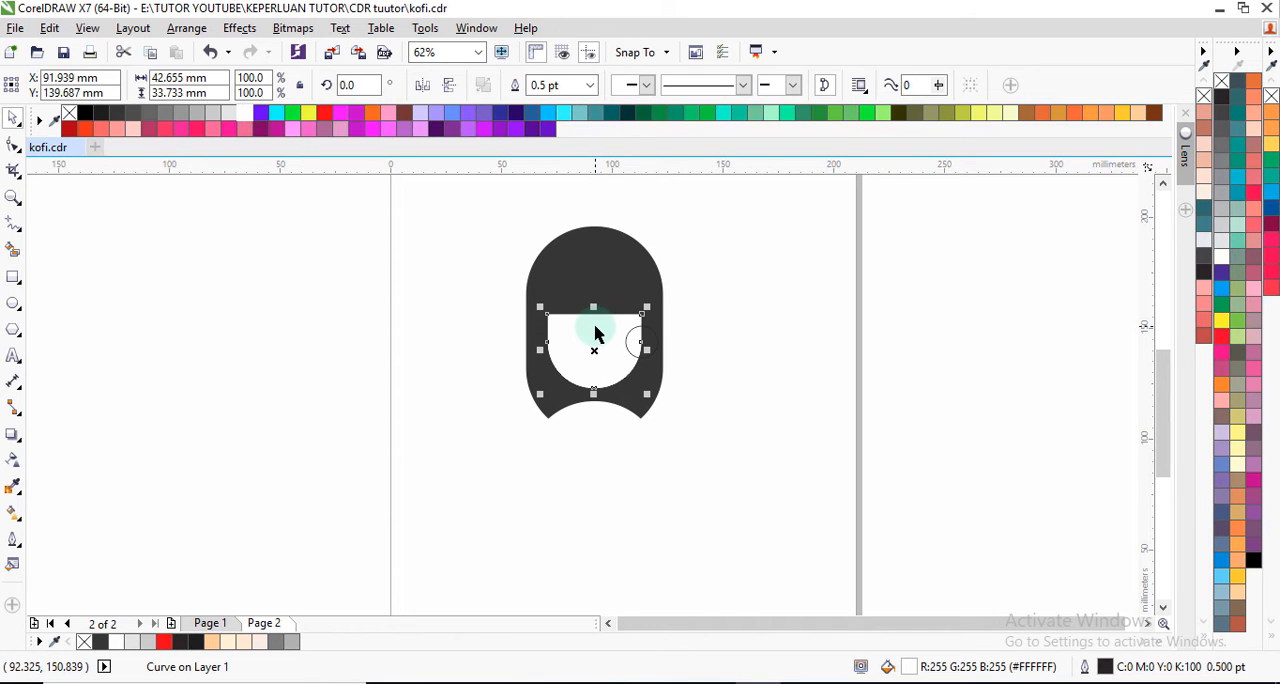
pyautogui.click(591, 86)
pyautogui.click(574, 104)
pyautogui.click(714, 246)
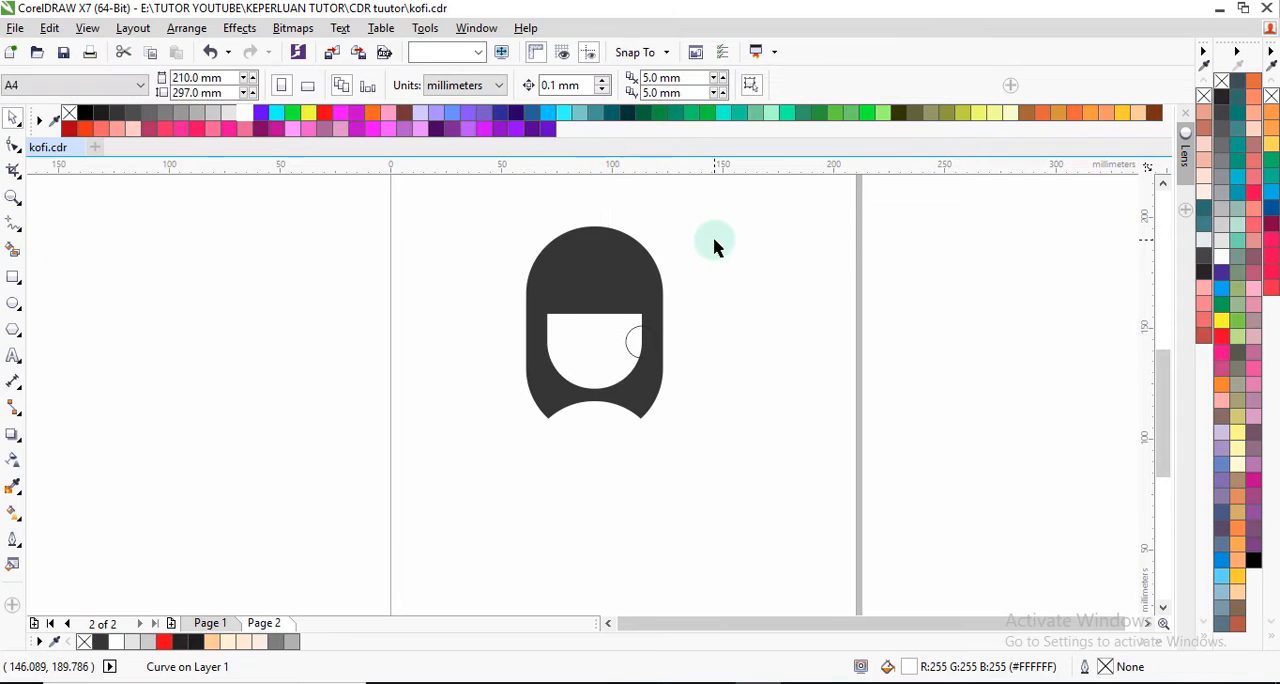
# Step: Add a smaller concentric copy of the handle circle, about 9 mm in diameter, inside the original circle
pyautogui.scroll(3, 637, 340)
pyautogui.click(643, 346)
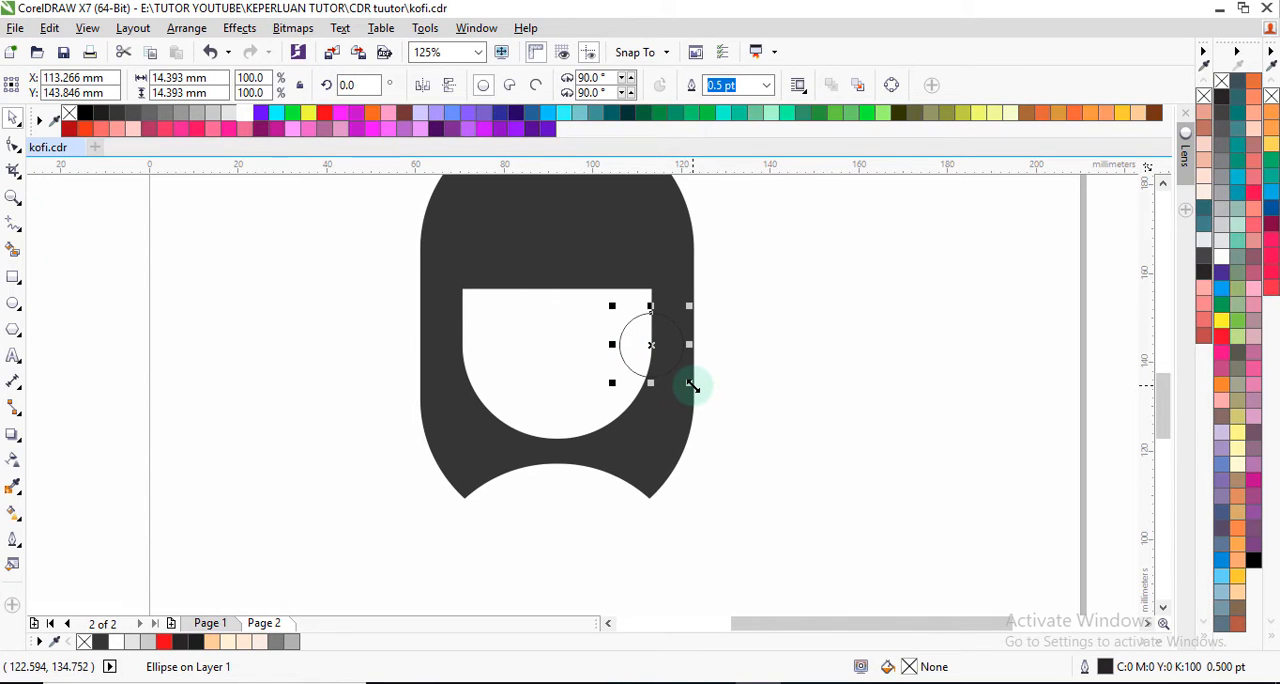
pyautogui.moveTo(692, 386); pyautogui.dragTo(677, 380)
pyautogui.scroll(2, 662, 348)
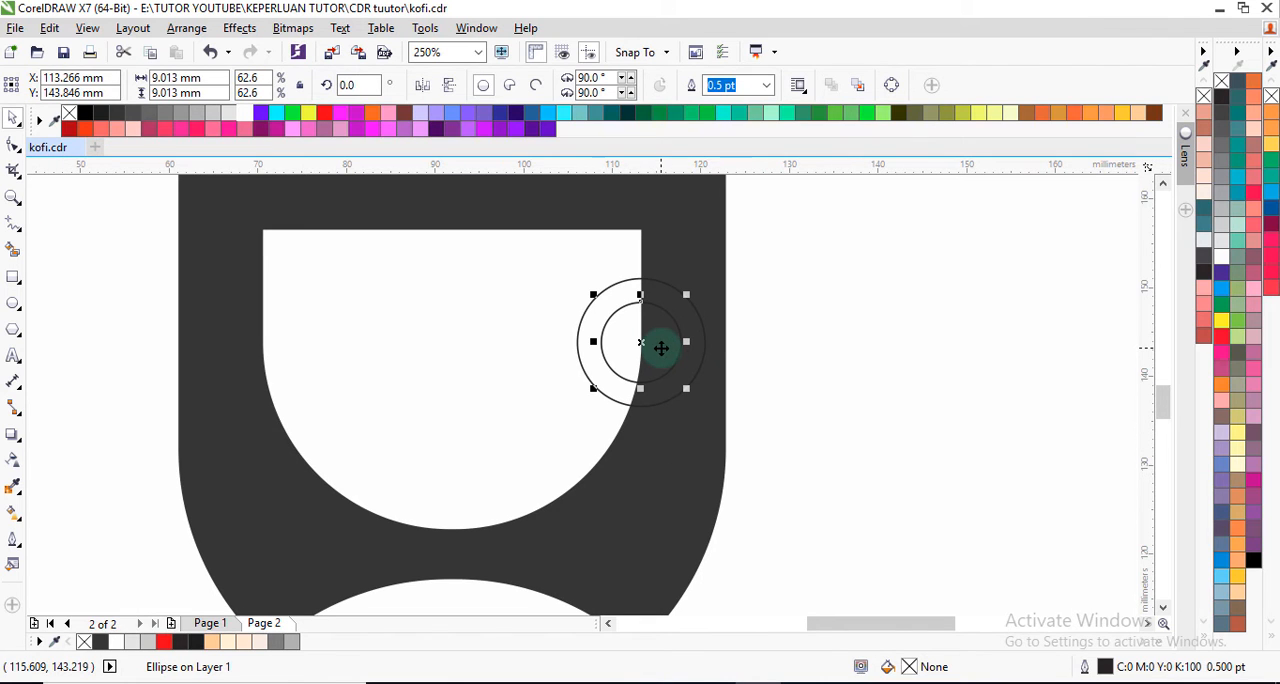
pyautogui.click(766, 360)
# Step: Fill the larger handle circle with white and set its outline width to None
pyautogui.click(686, 312)
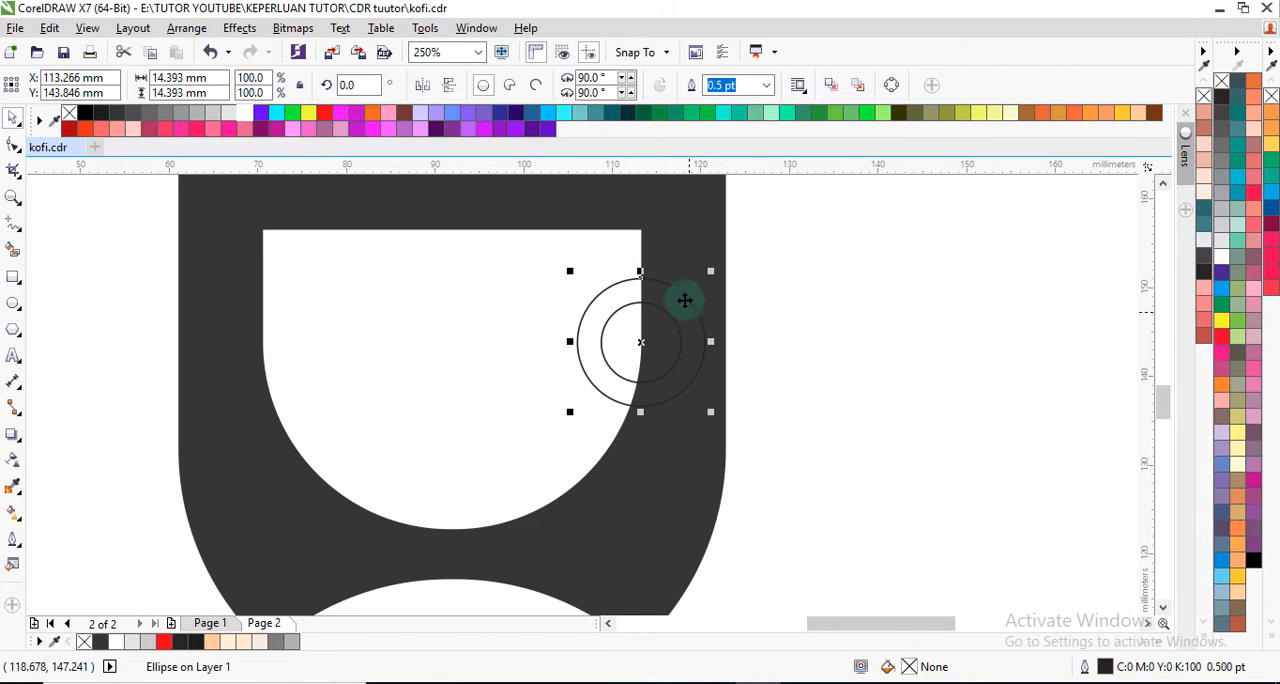
pyautogui.click(250, 118)
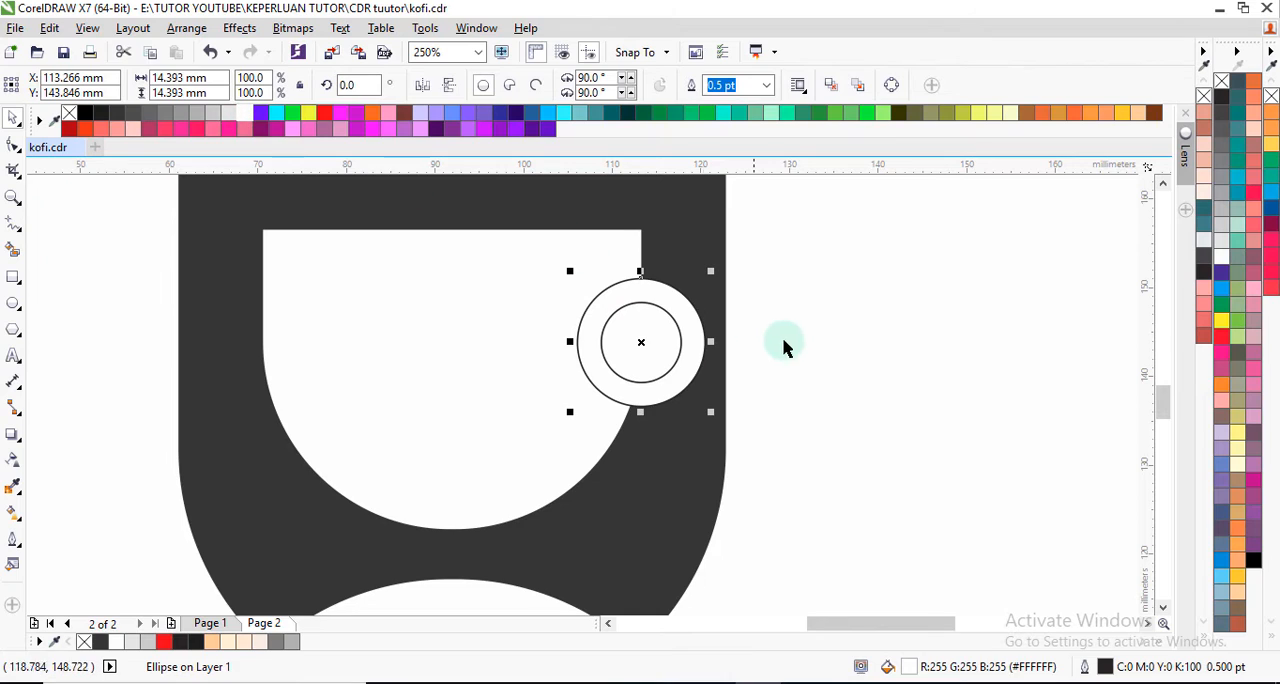
pyautogui.click(796, 343)
pyautogui.click(688, 326)
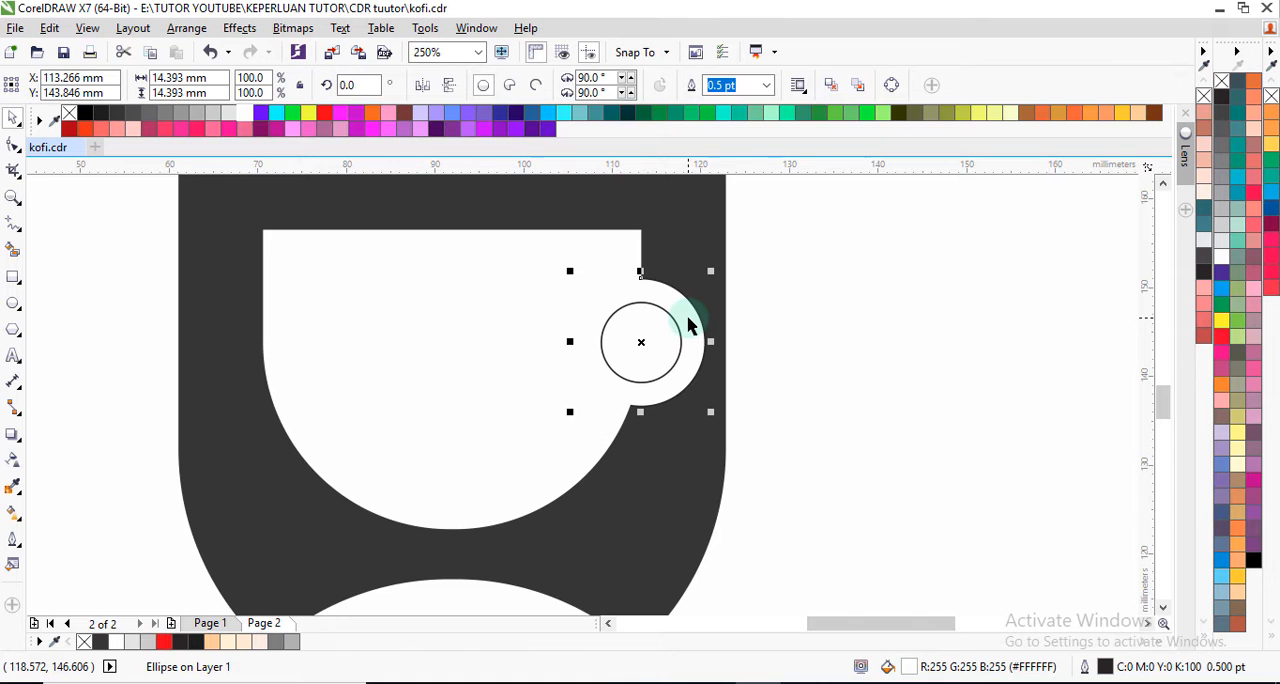
pyautogui.click(768, 87)
pyautogui.click(737, 106)
pyautogui.click(806, 286)
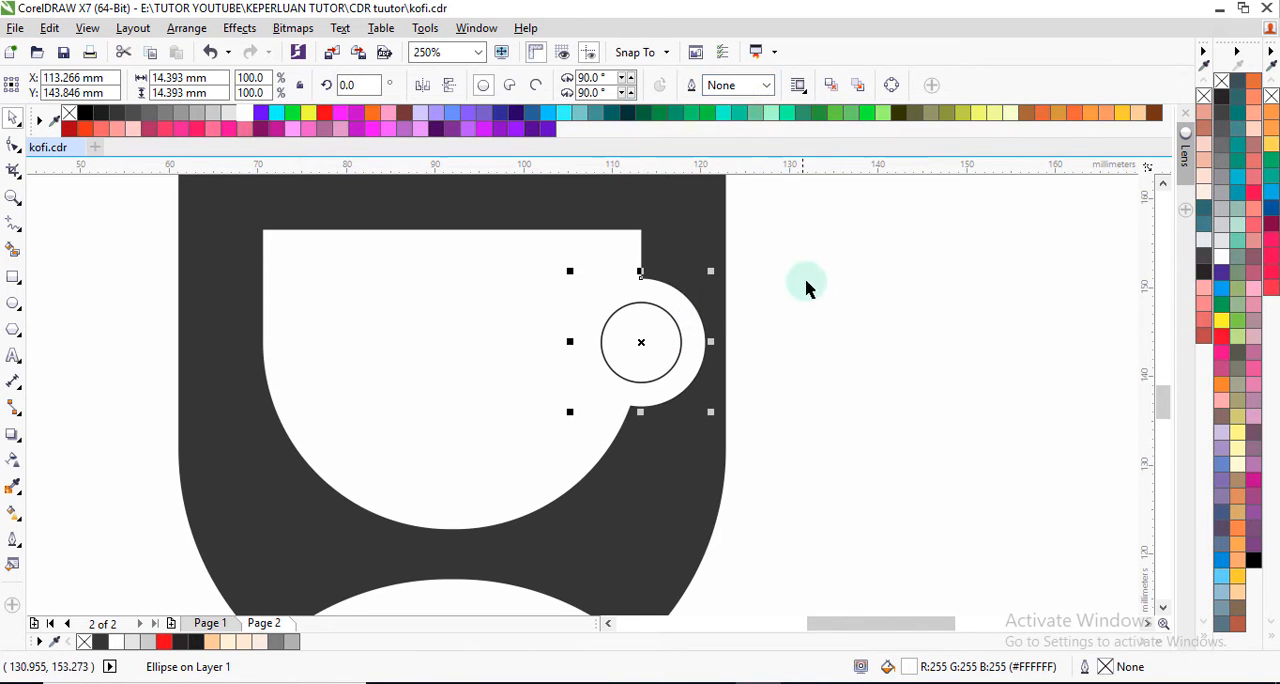
# Step: Fill the smaller handle circle with light grey #E6E6E6 and set its outline width to None
pyautogui.click(663, 345)
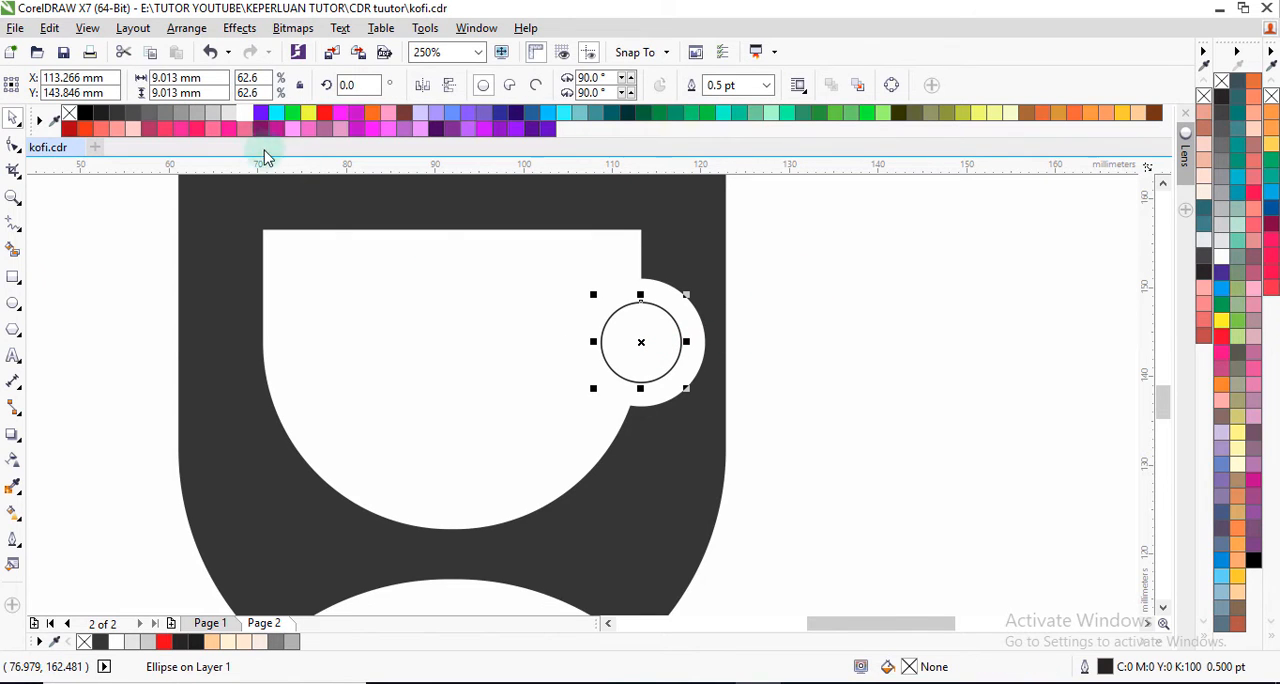
pyautogui.click(230, 113)
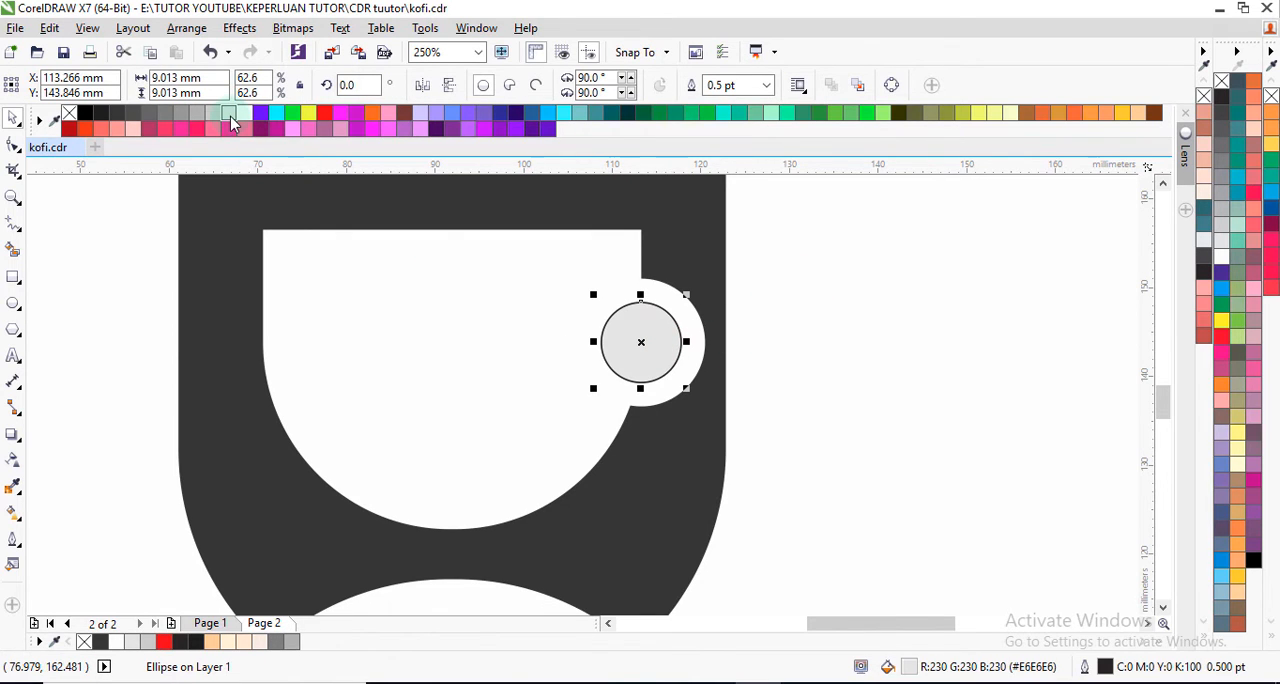
pyautogui.click(851, 383)
pyautogui.click(666, 340)
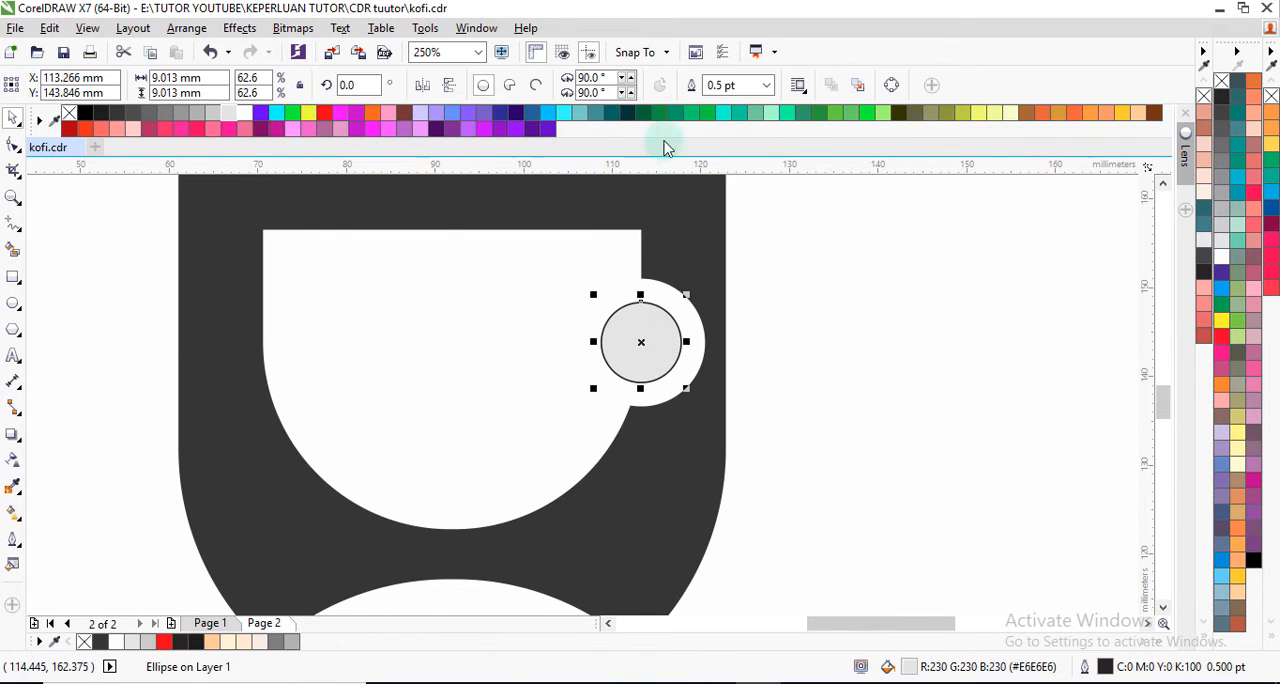
pyautogui.click(766, 85)
pyautogui.click(737, 106)
pyautogui.click(810, 306)
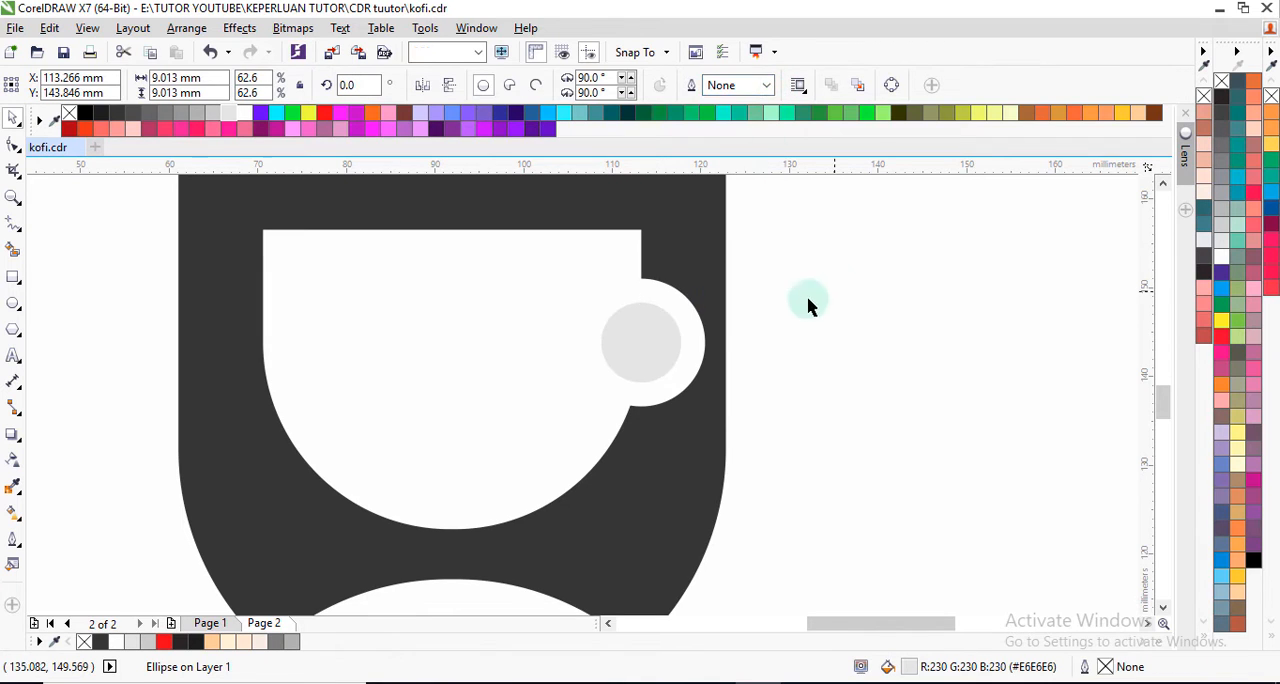
# Step: Send the light grey handle circle backward in the stacking order, behind the white cup body
pyautogui.click(669, 330)
pyautogui.hotkey('ctrl', 'pagedown')
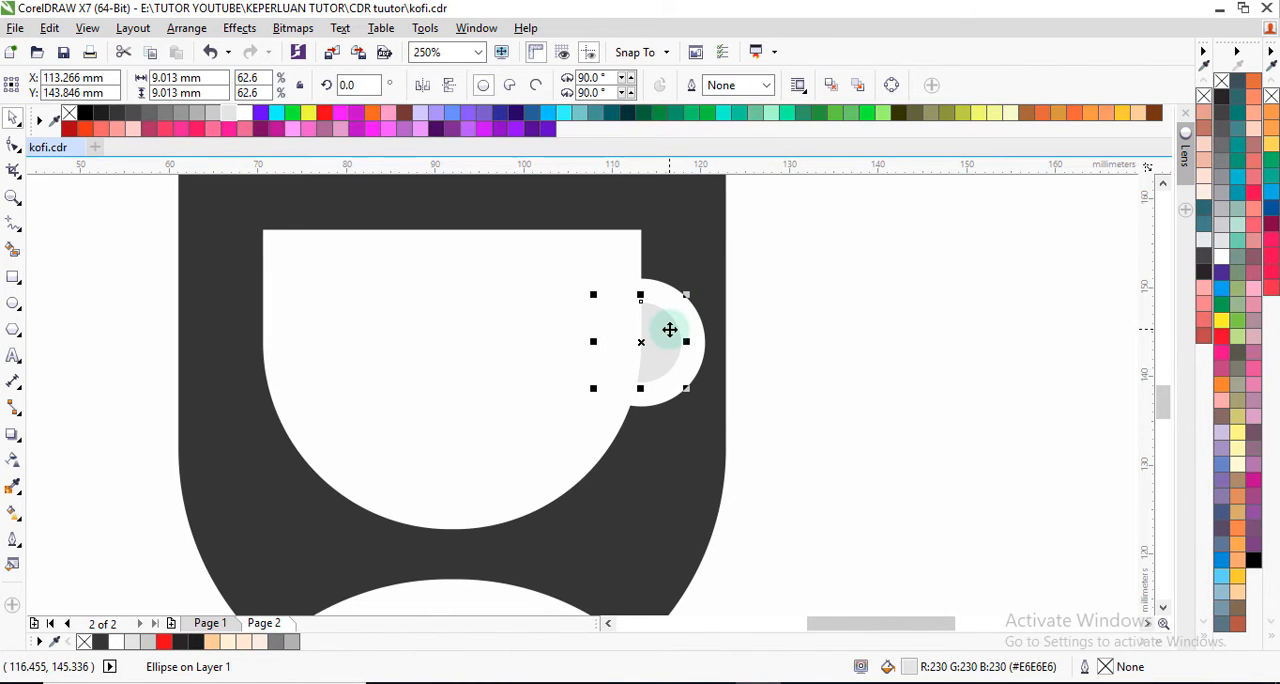
pyautogui.click(745, 370)
pyautogui.scroll(-3, 663, 363)
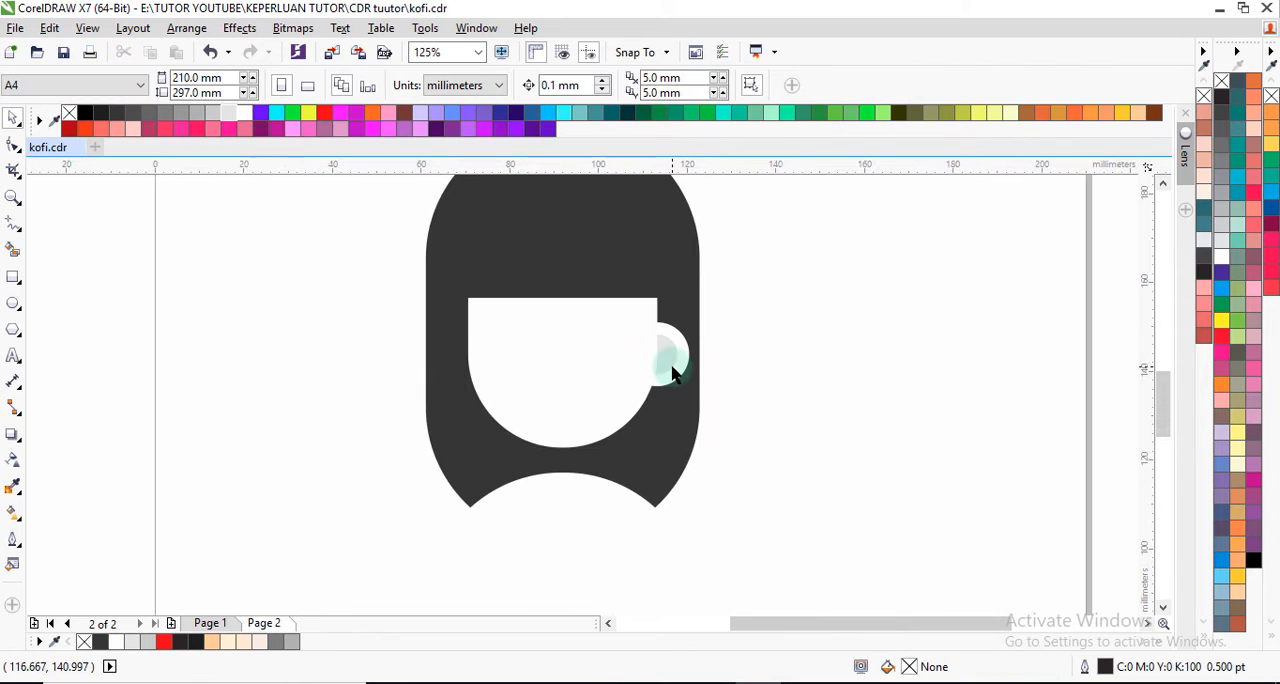
# Step: Draw a curved, pointed steam wisp about 3 mm wide and 11 mm tall on the cup's upper rim with the Pen tool
pyautogui.scroll(2, 615, 352)
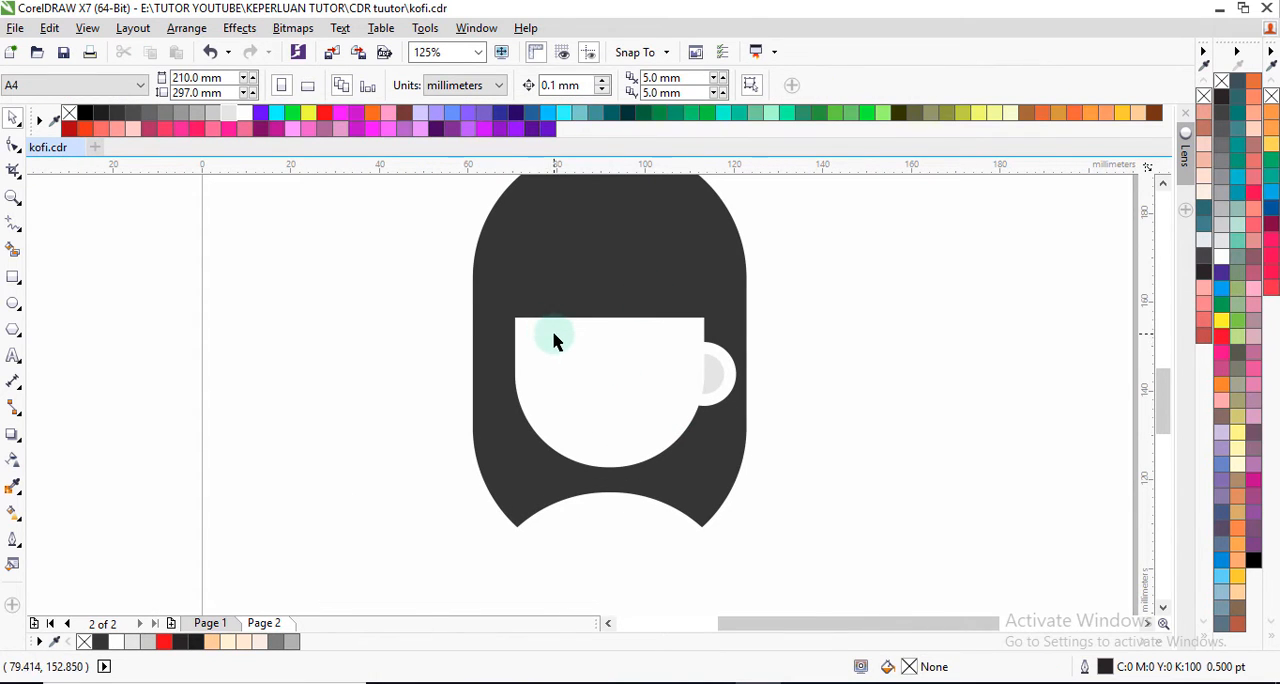
pyautogui.click(22, 230)
pyautogui.click(20, 226)
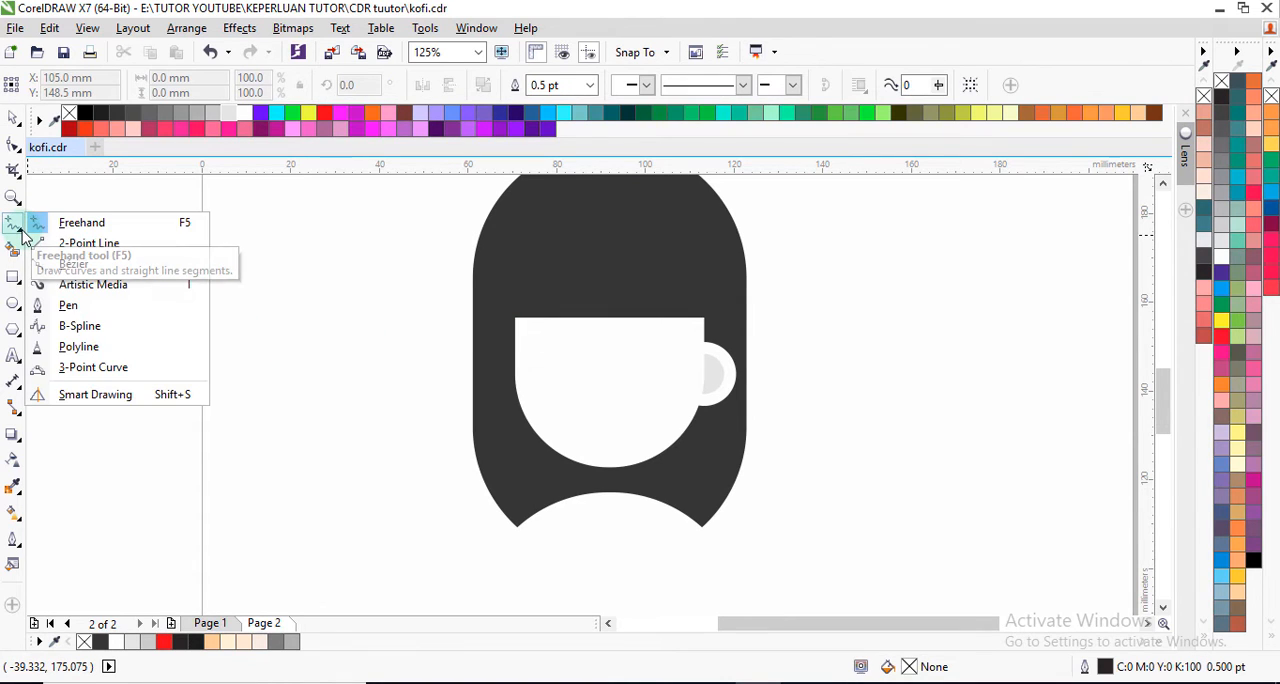
pyautogui.click(74, 305)
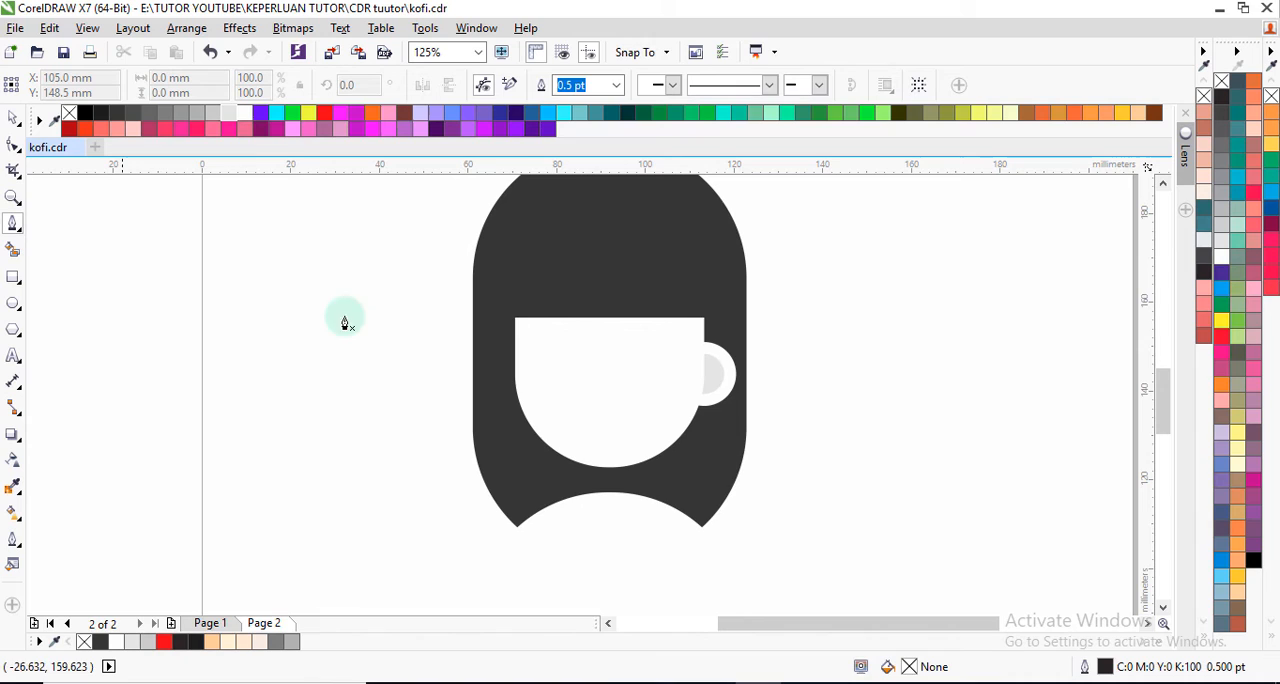
pyautogui.click(547, 320)
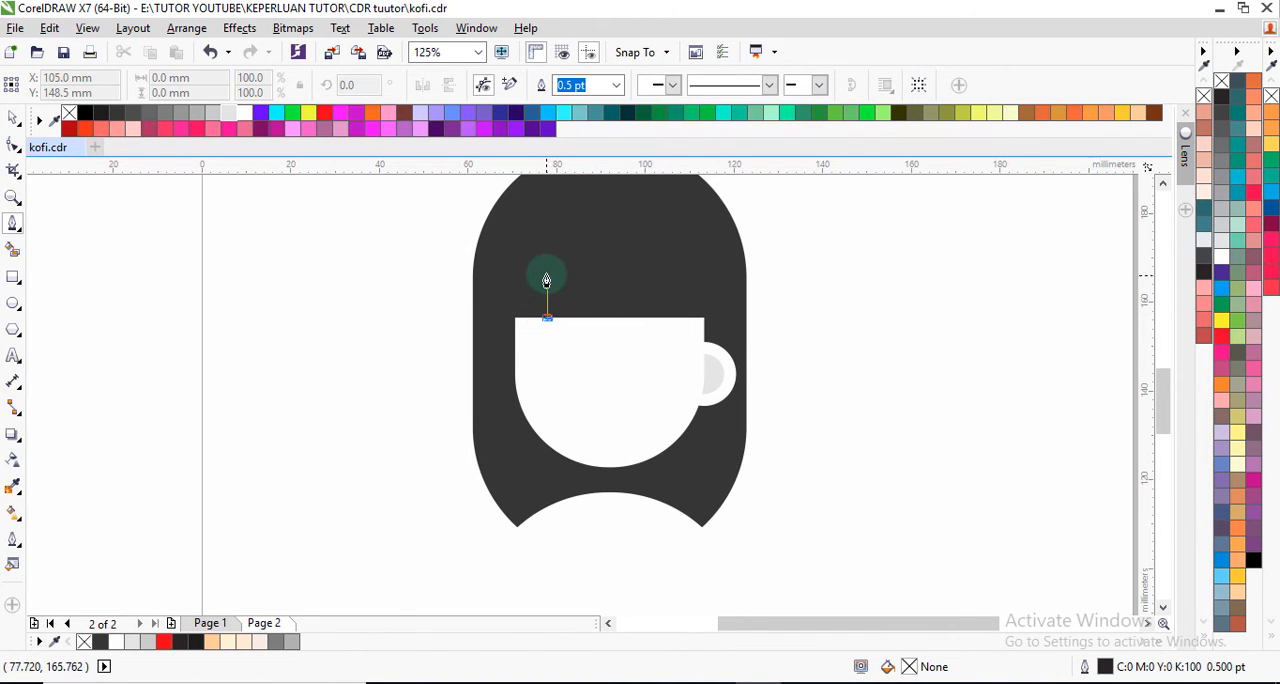
pyautogui.moveTo(551, 268); pyautogui.dragTo(564, 239)
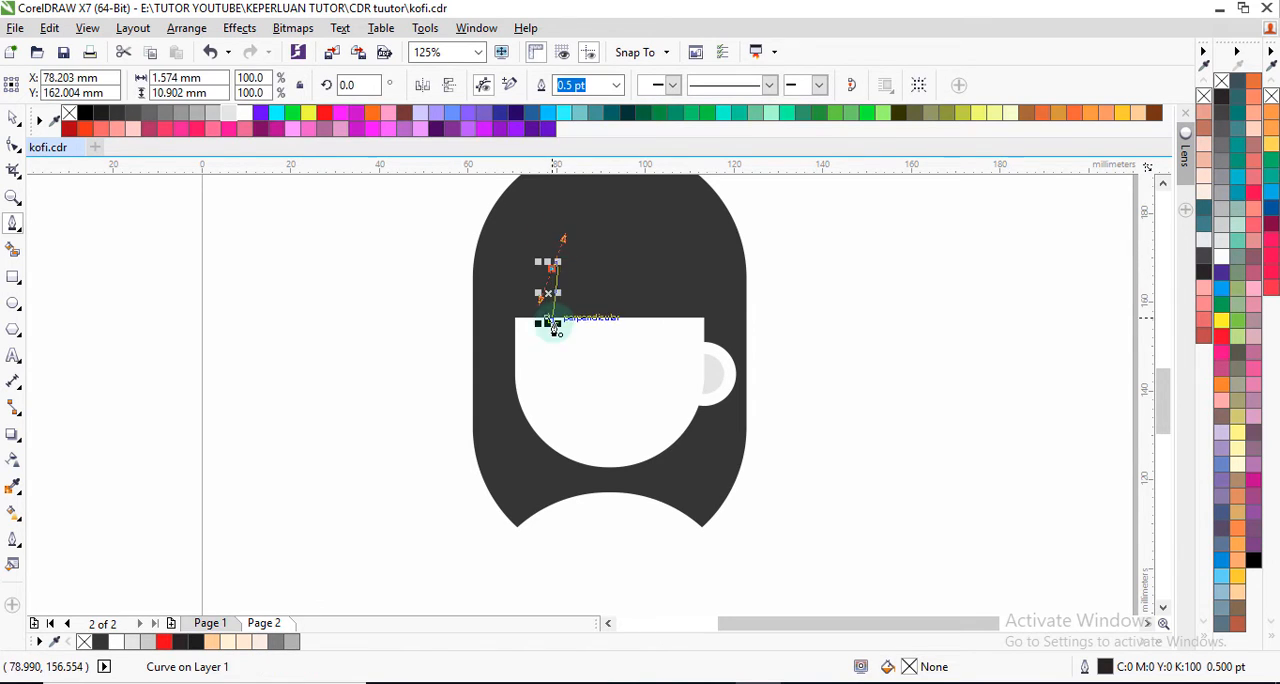
pyautogui.scroll(1, 554, 303)
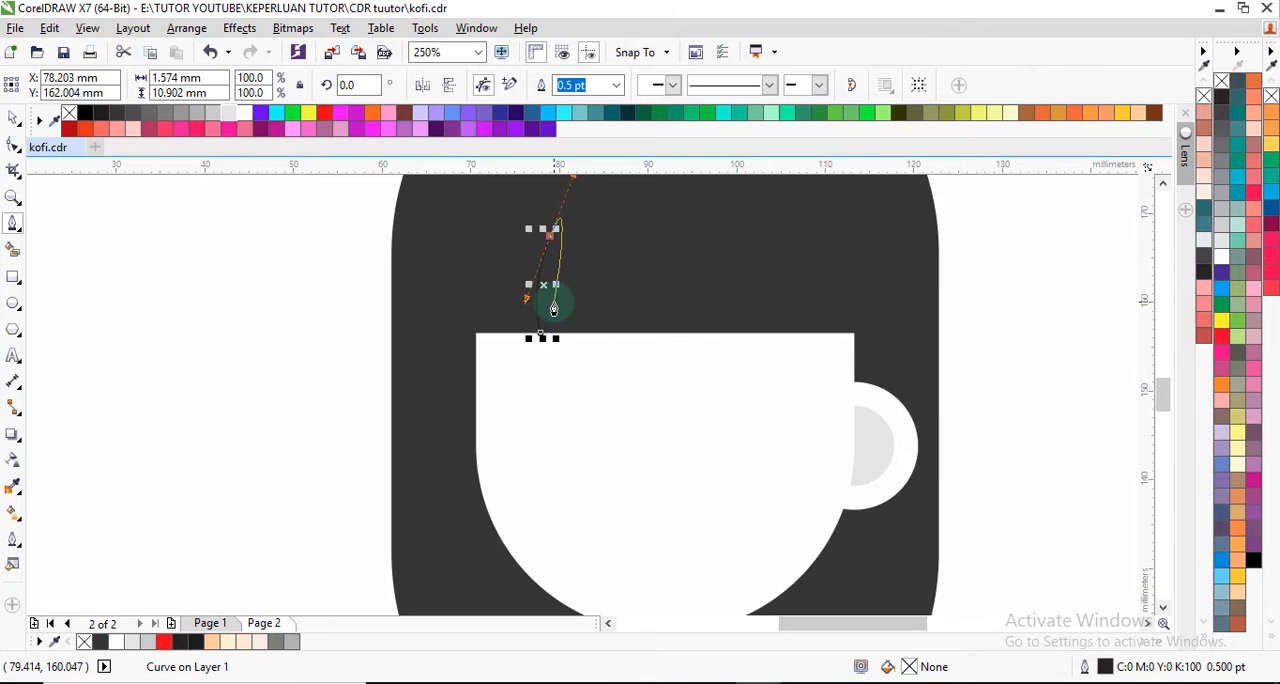
pyautogui.click(550, 240)
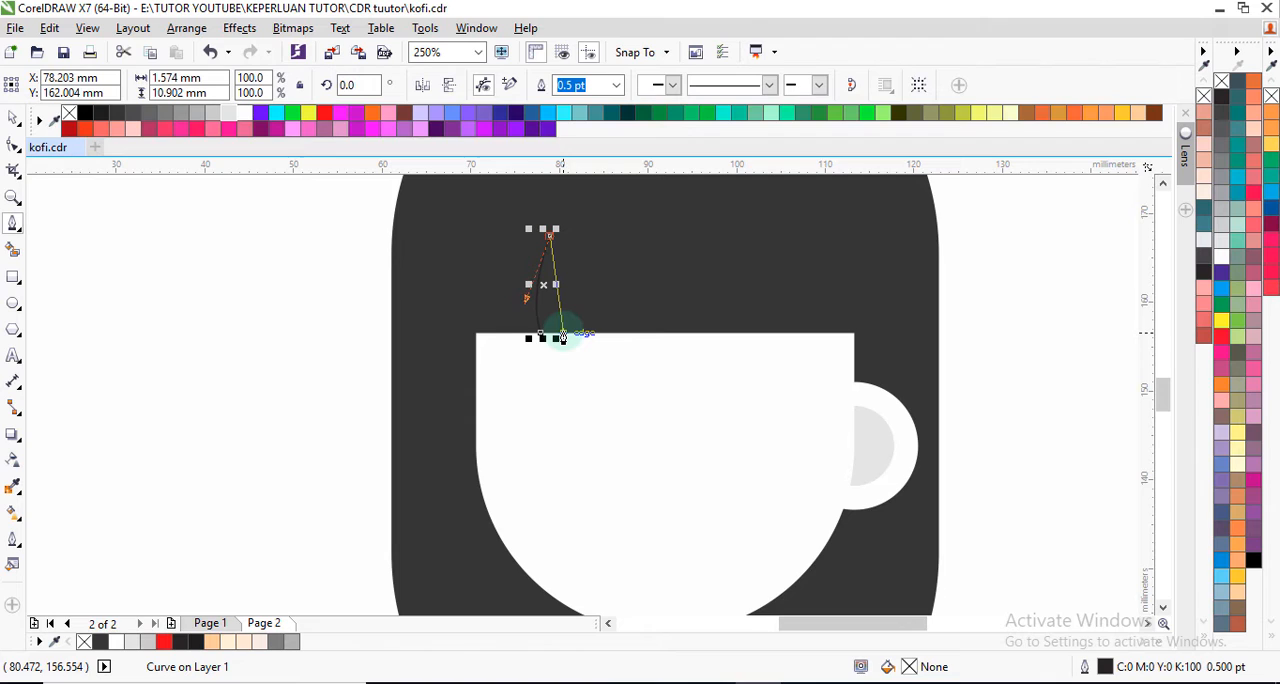
pyautogui.moveTo(562, 336); pyautogui.dragTo(579, 366)
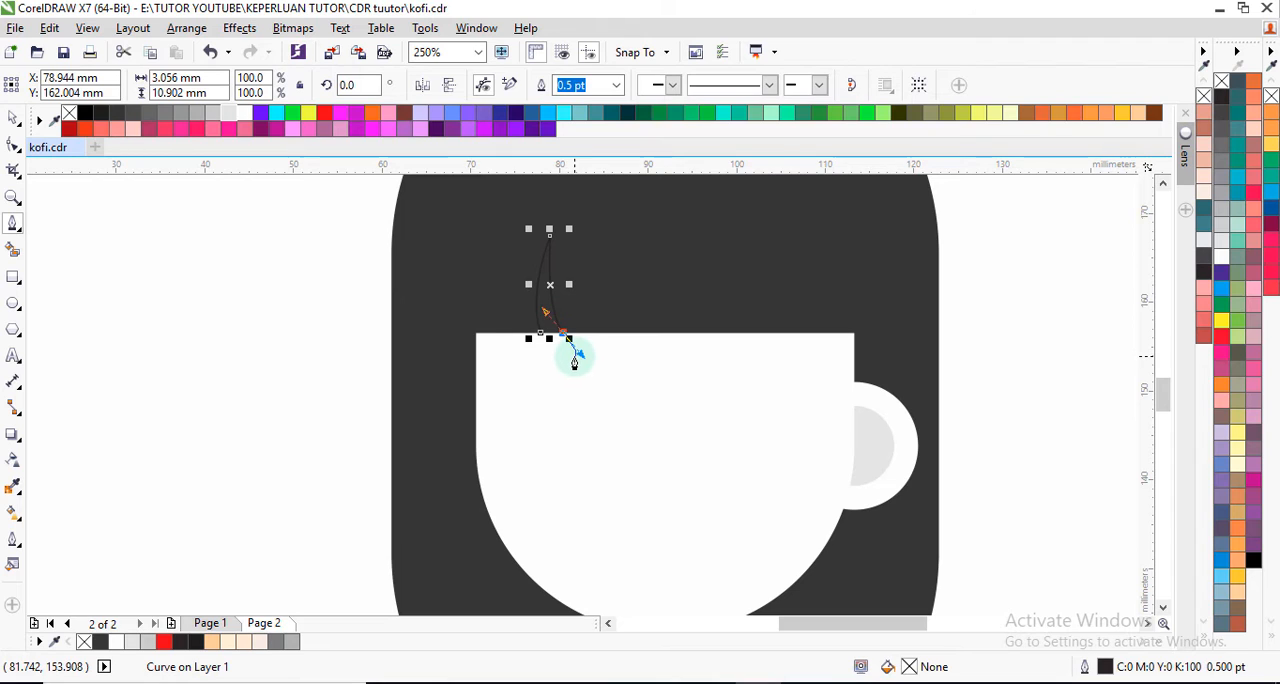
pyautogui.press('space')
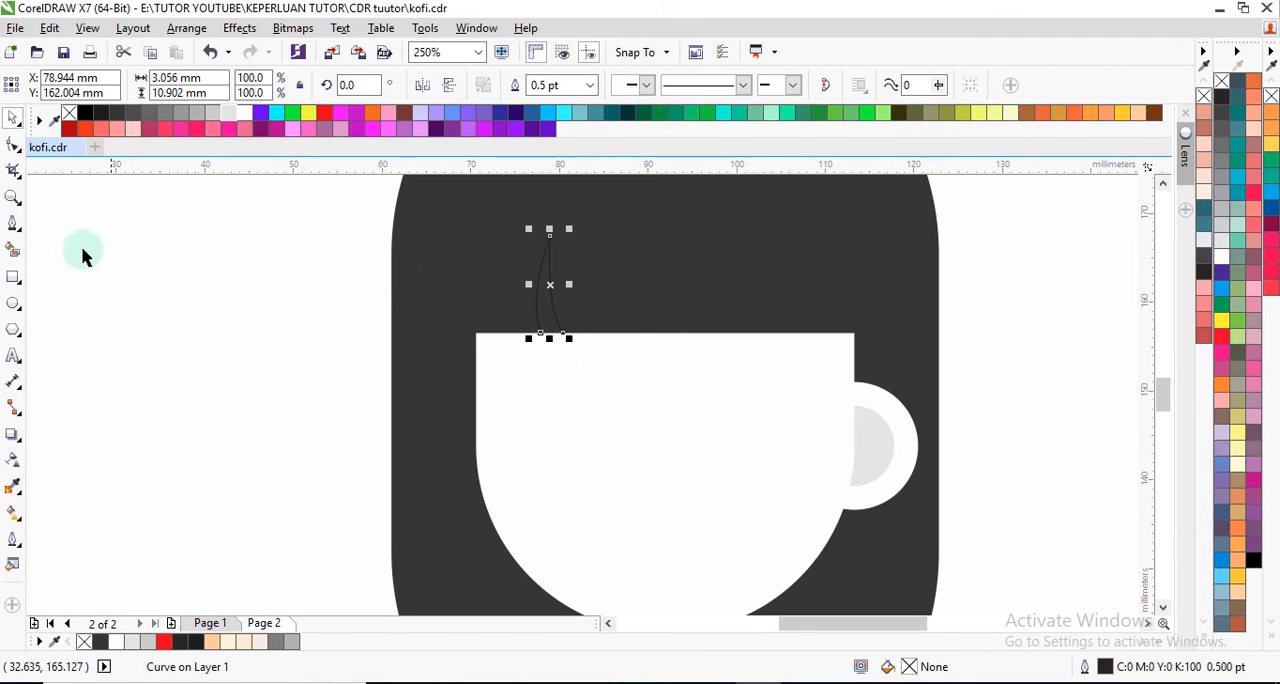
# Step: Create a closed steam wisp from the drawn curve with Smart Fill, then fill it with white and set its outline width to None
pyautogui.click(14, 256)
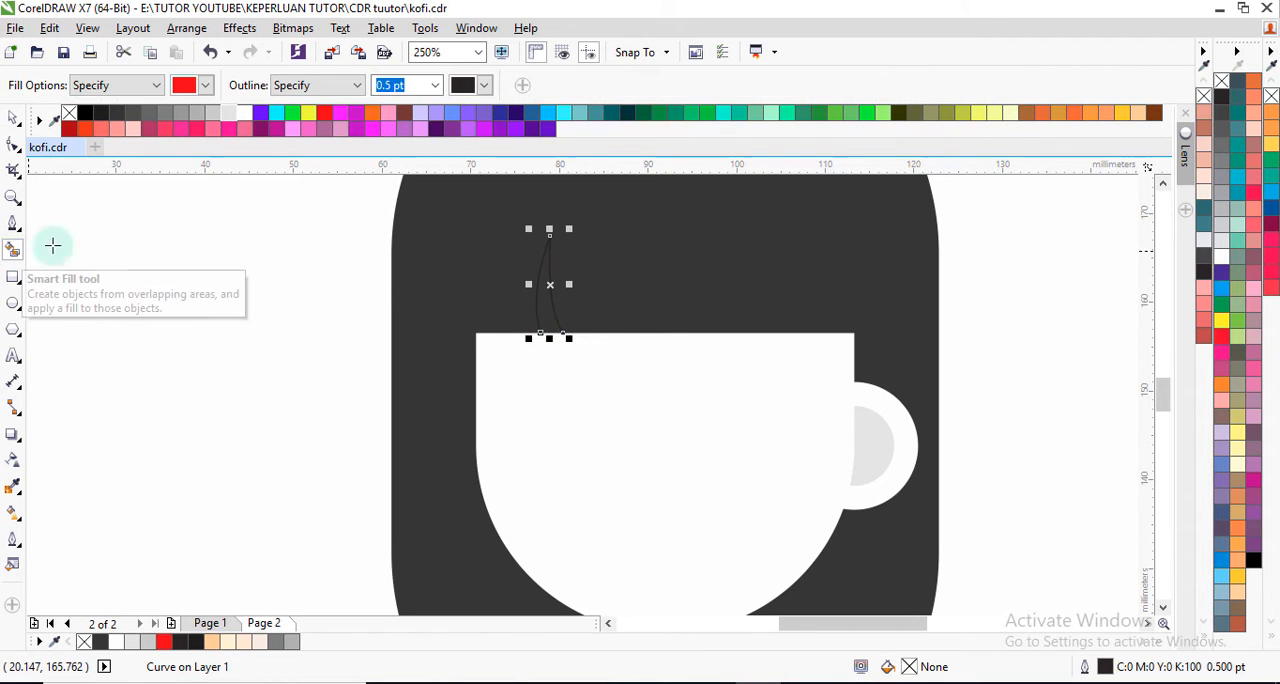
pyautogui.click(545, 310)
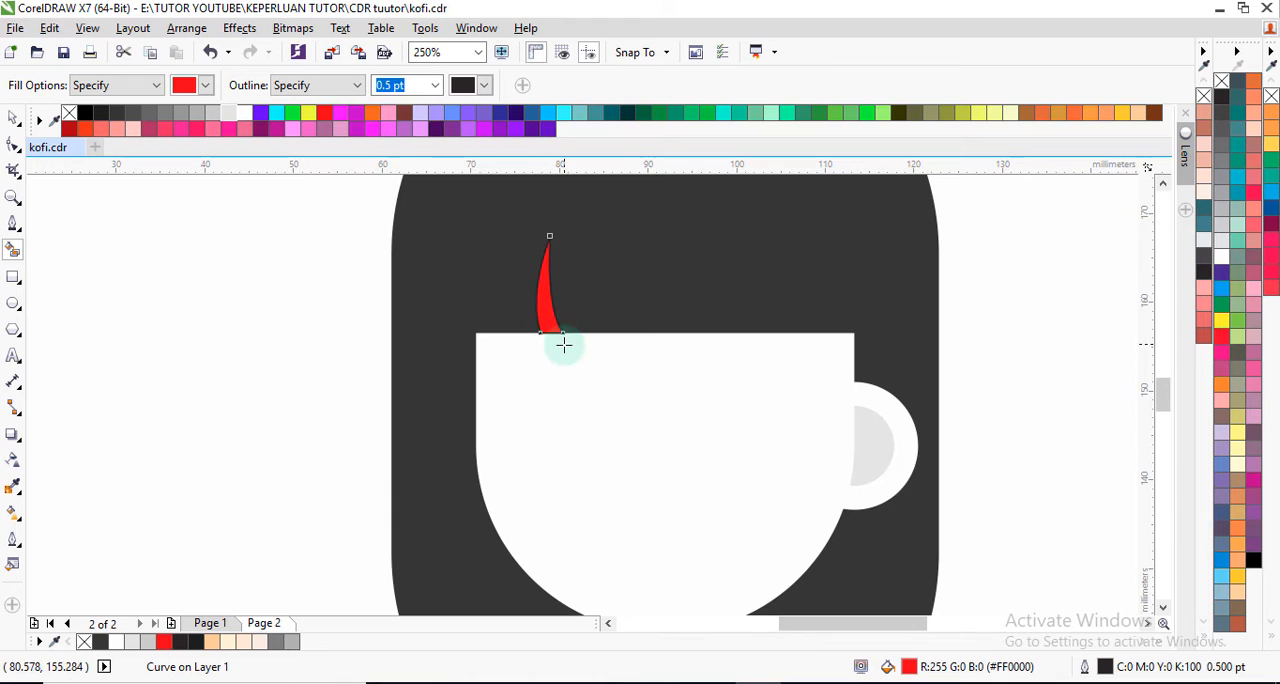
pyautogui.click(13, 119)
pyautogui.click(245, 116)
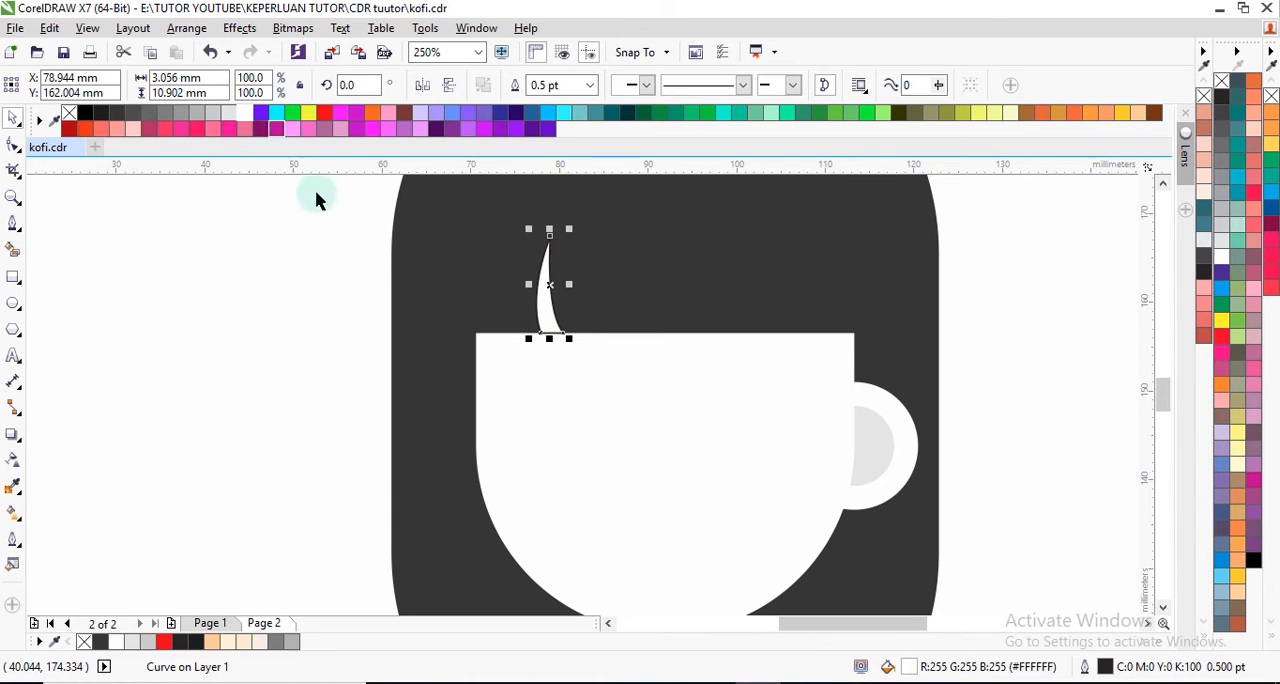
pyautogui.click(591, 87)
pyautogui.click(545, 107)
pyautogui.click(294, 312)
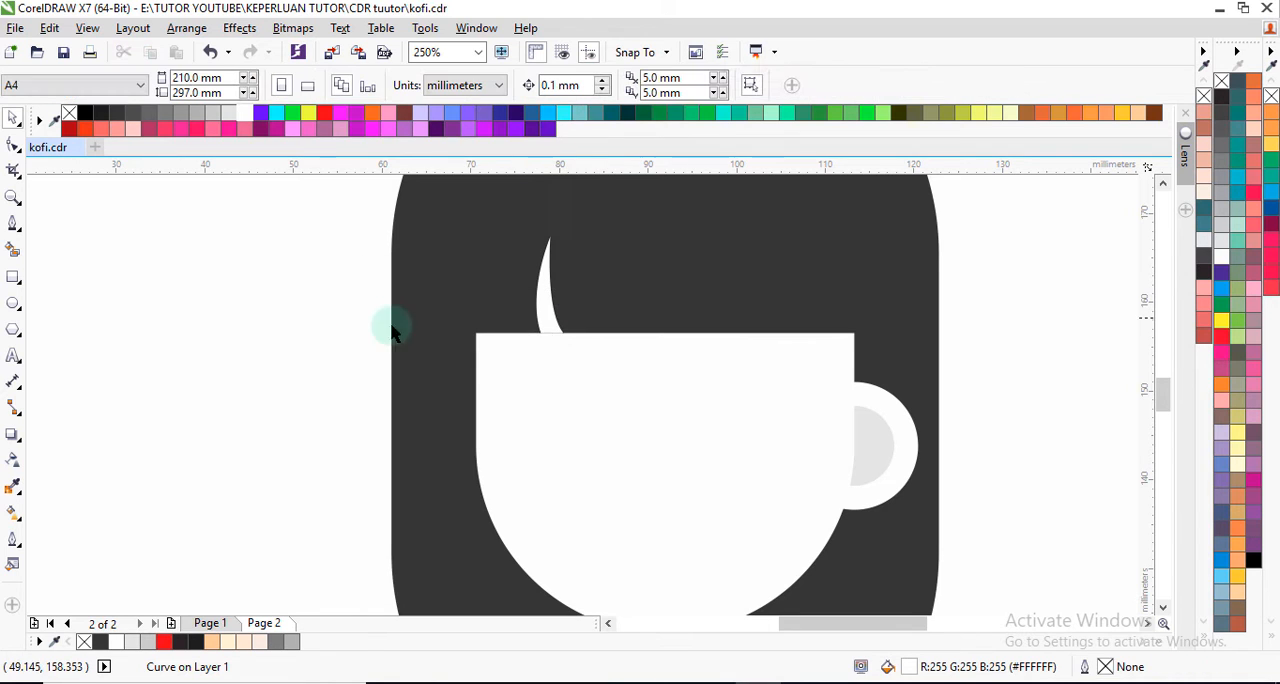
# Step: Widen the steam wisp's base by moving its lower-left node slightly outward along the cup's rim
pyautogui.scroll(2, 546, 330)
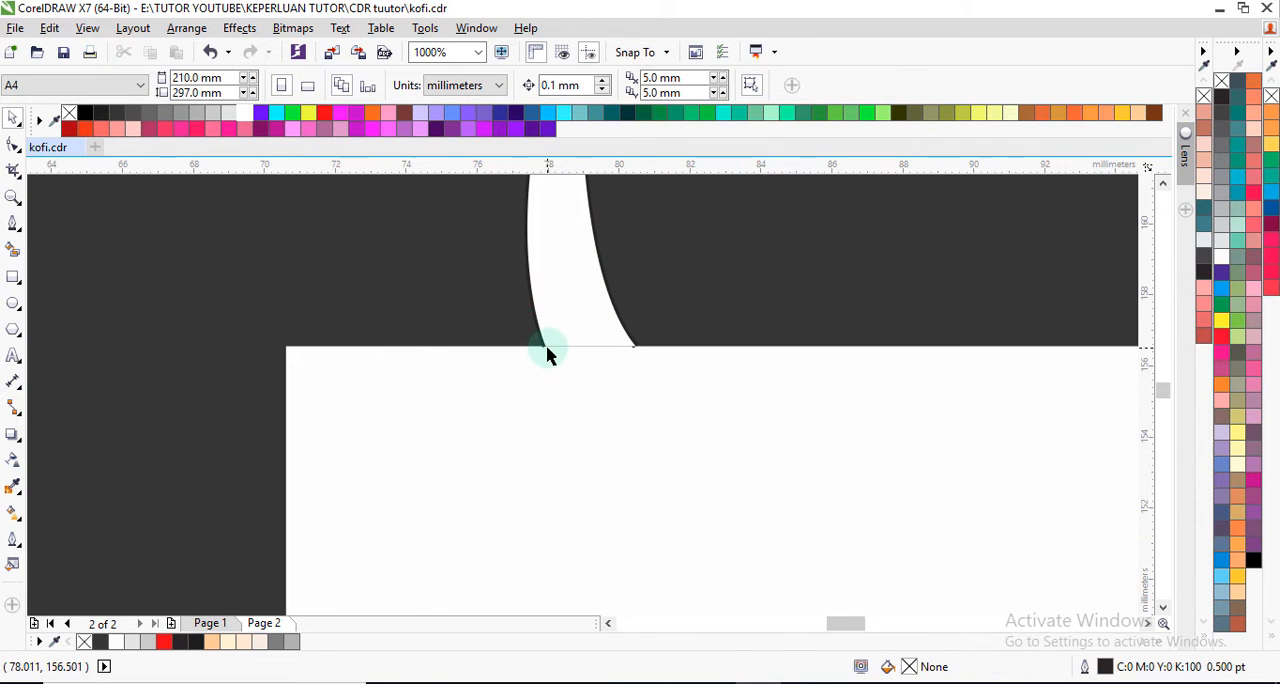
pyautogui.scroll(-4, 550, 352)
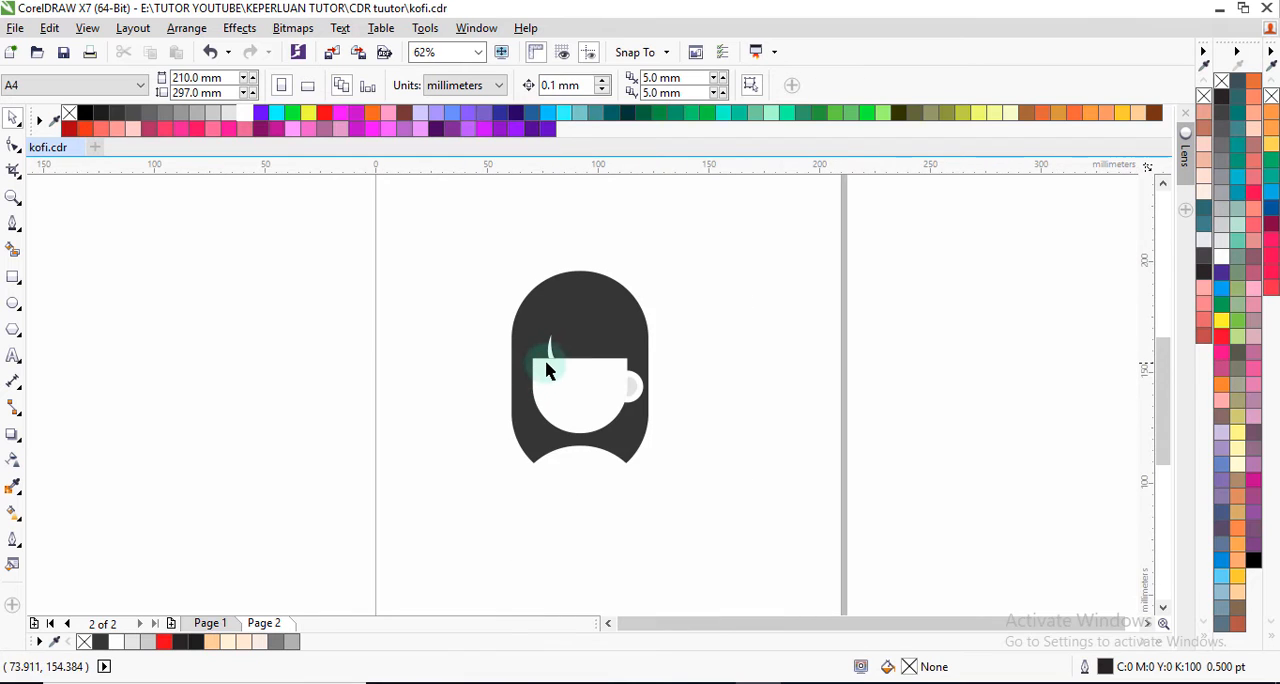
pyautogui.scroll(3, 549, 355)
pyautogui.click(538, 333)
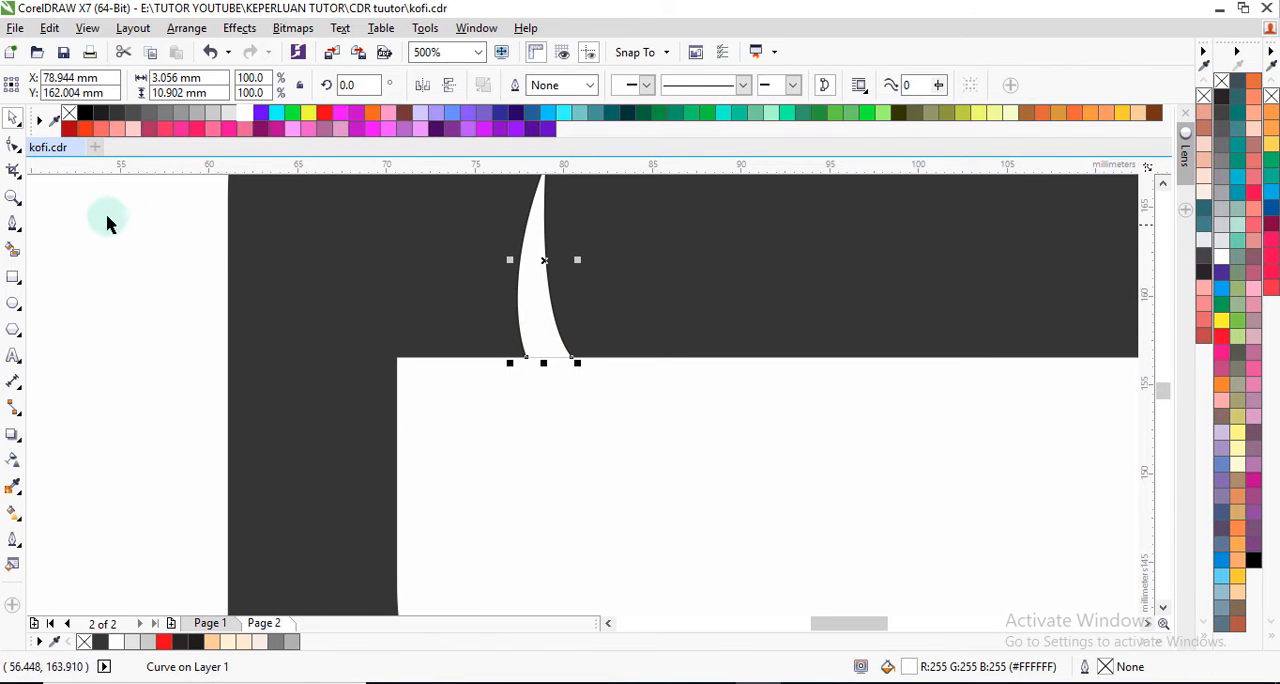
pyautogui.click(13, 146)
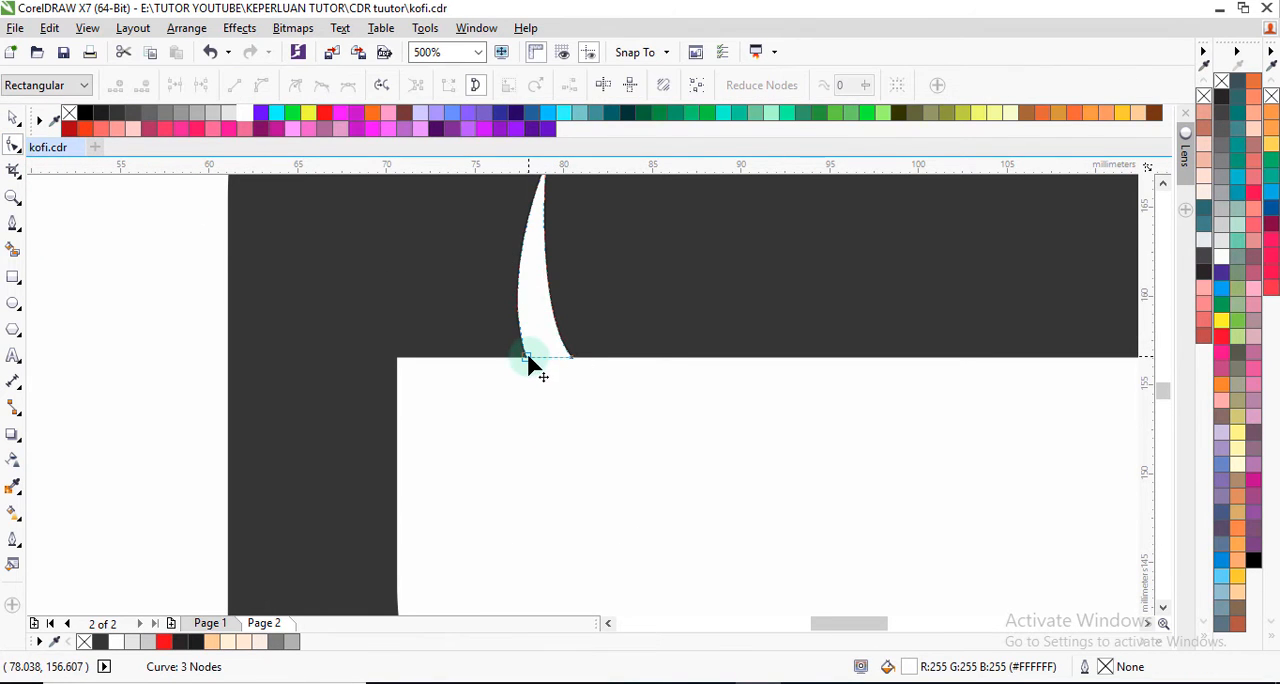
pyautogui.moveTo(529, 361); pyautogui.dragTo(513, 366)
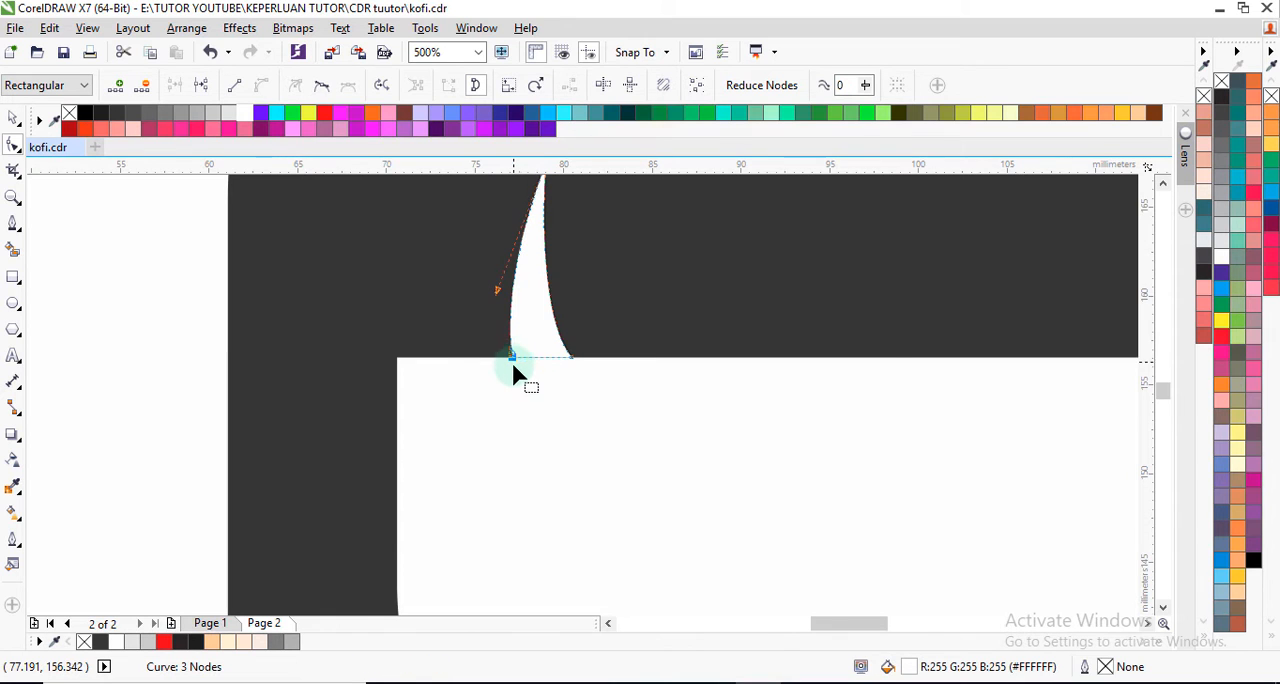
pyautogui.scroll(-2, 513, 366)
pyautogui.scroll(1, 514, 366)
pyautogui.scroll(1, 523, 363)
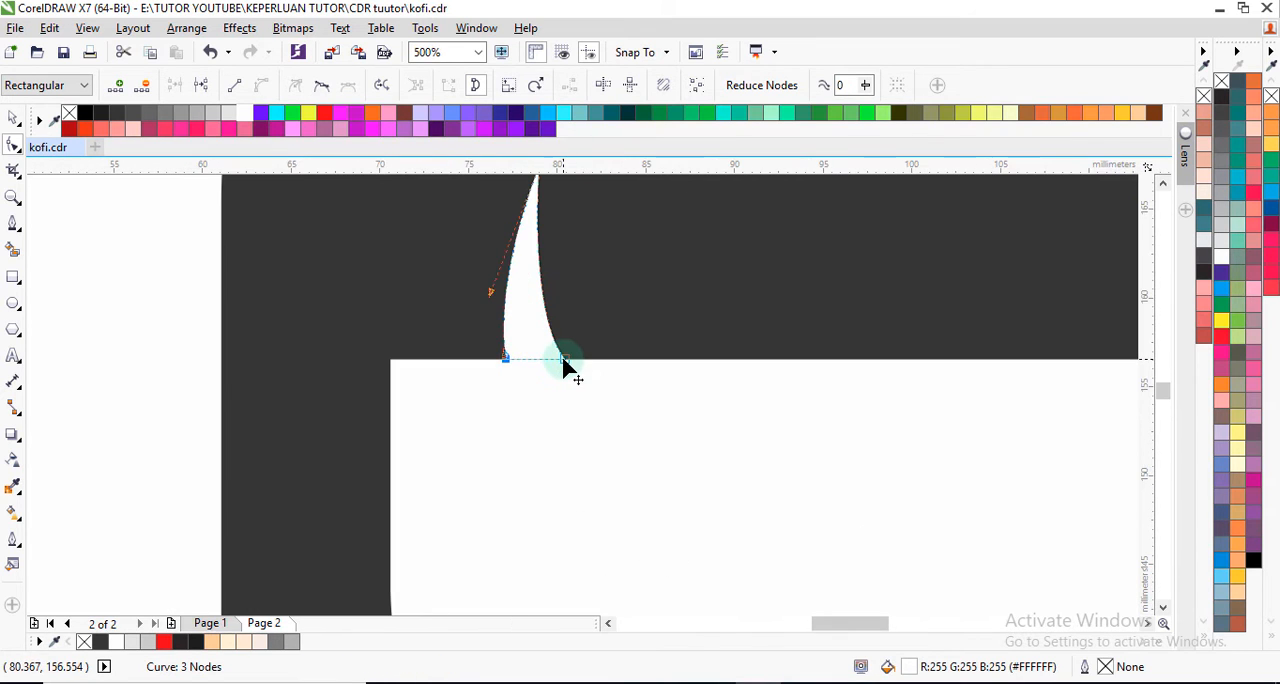
pyautogui.scroll(-2, 507, 366)
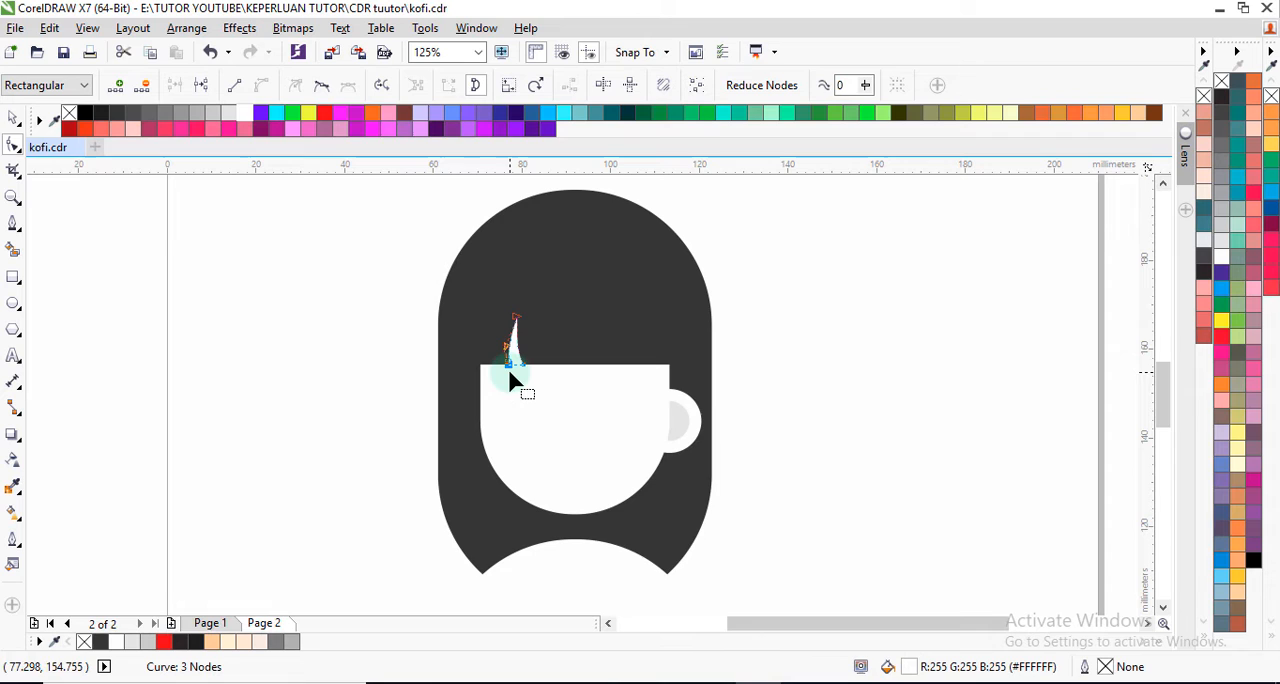
pyautogui.click(13, 118)
pyautogui.scroll(2, 509, 340)
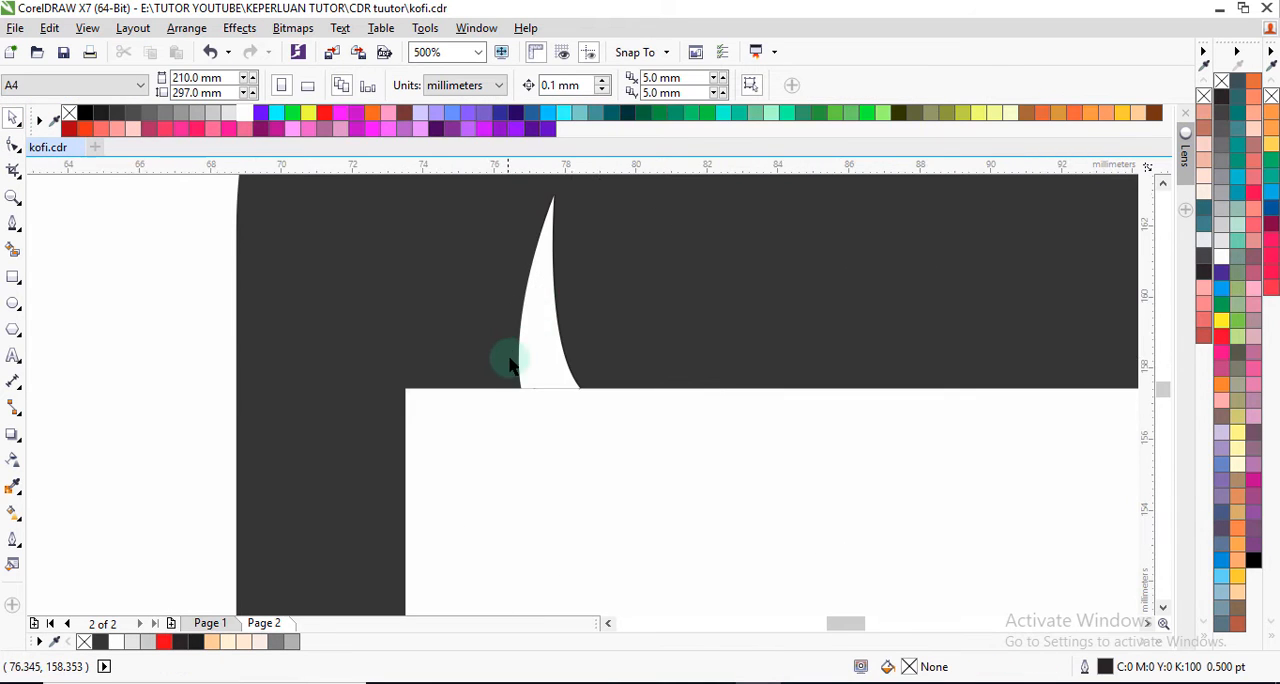
pyautogui.scroll(2, 509, 363)
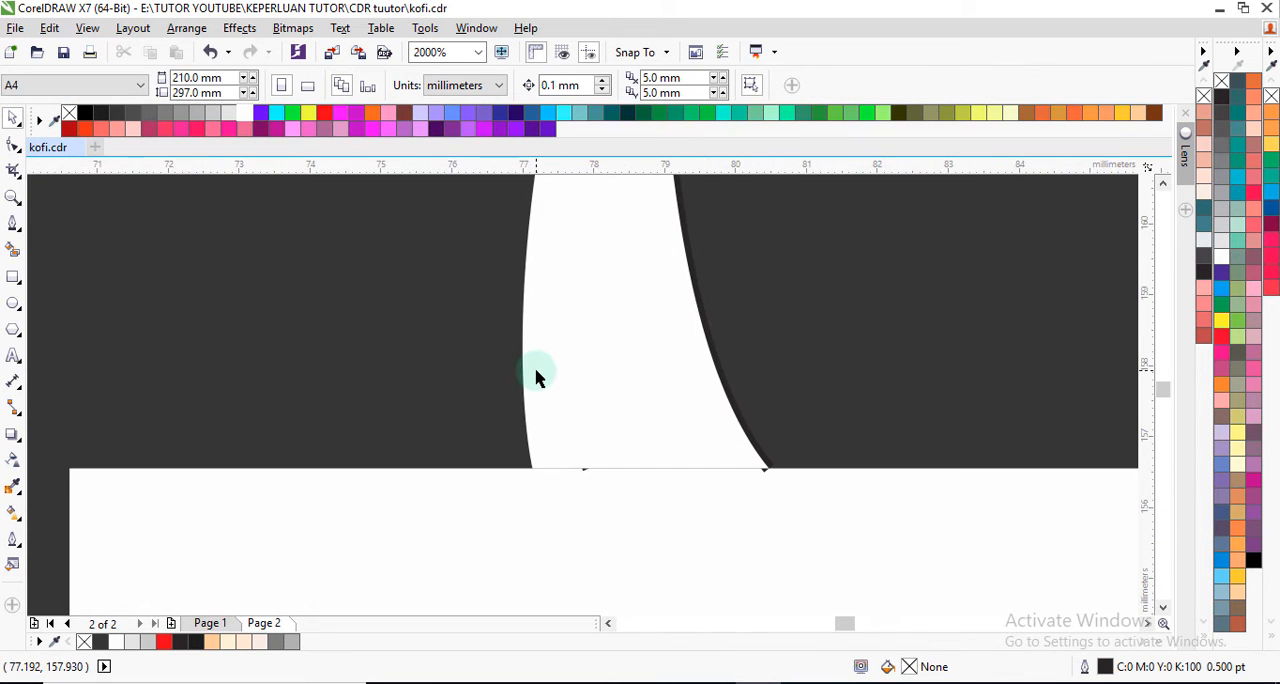
pyautogui.click(745, 437)
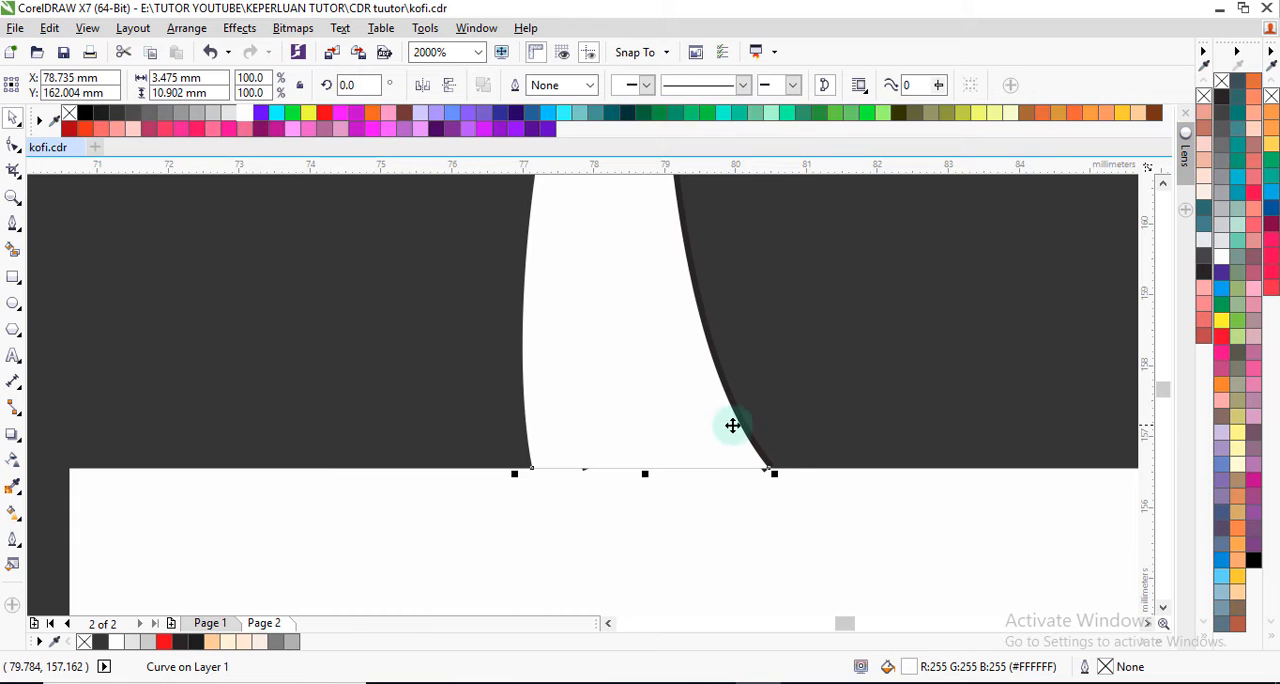
pyautogui.rightClick(740, 424)
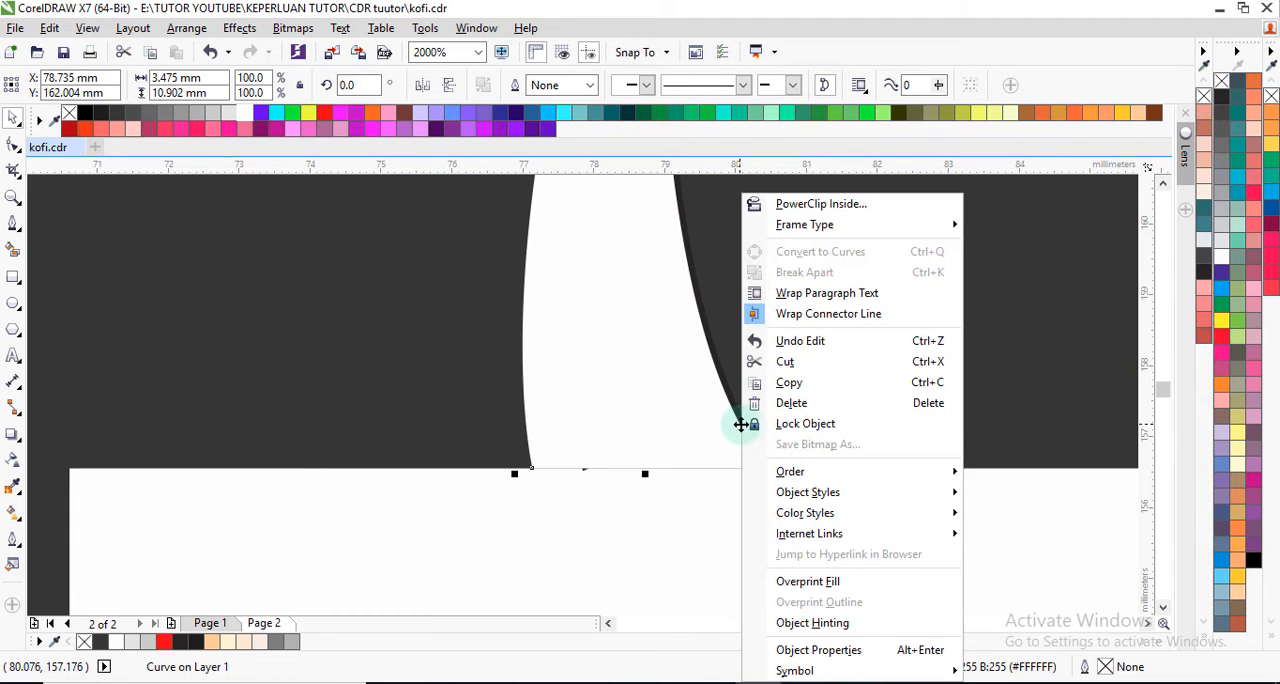
pyautogui.click(791, 403)
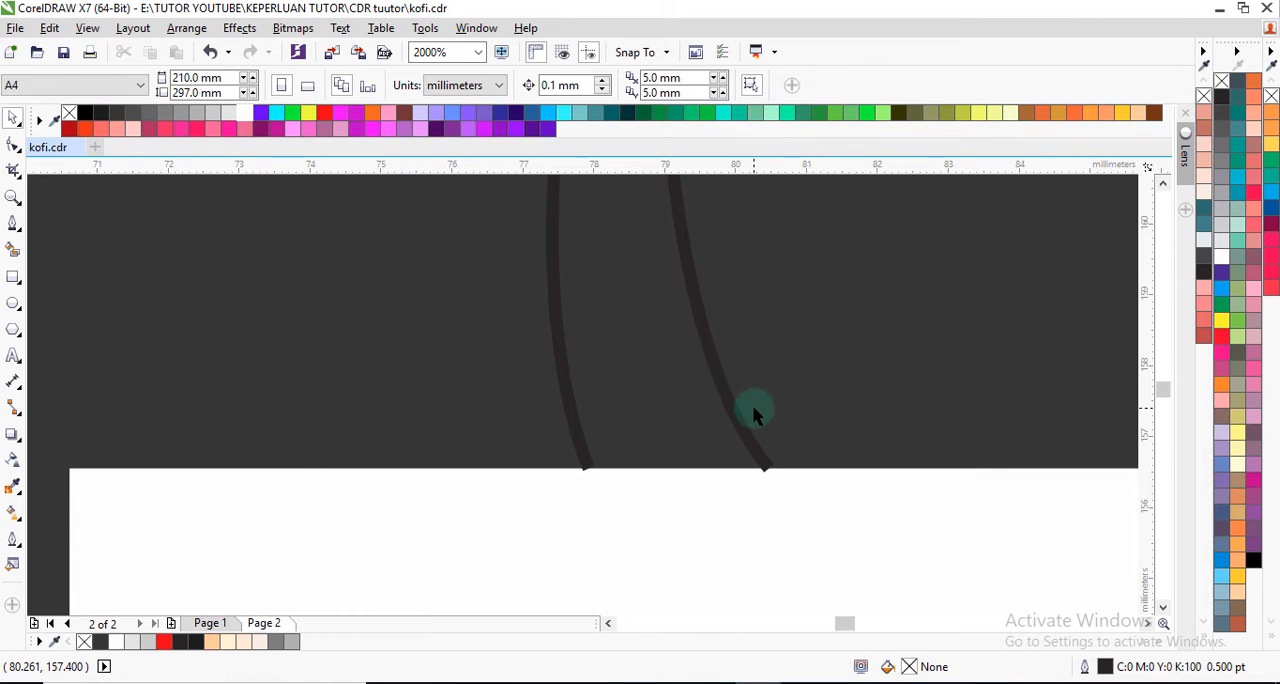
pyautogui.hotkey('ctrl', 'z')
pyautogui.scroll(-2, 745, 414)
pyautogui.press('Escape')
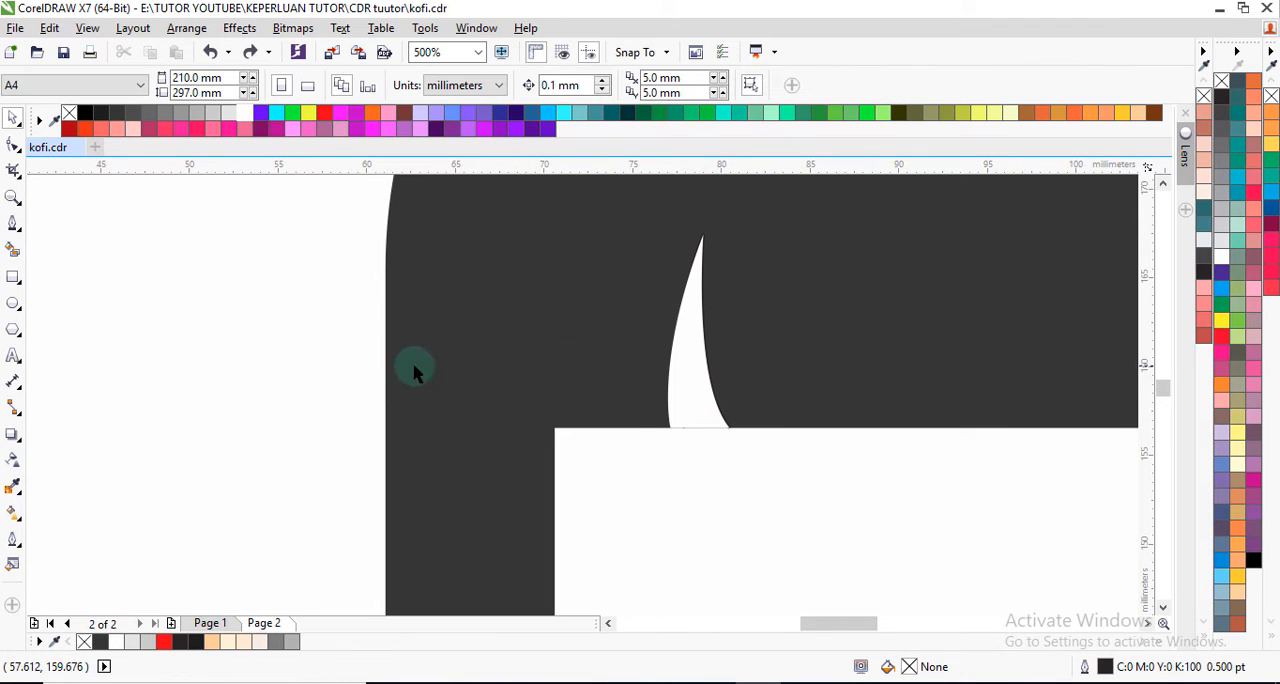
# Step: Delete the leftover black-outlined pen curve lying behind the white steam wisp
pyautogui.scroll(1, 665, 440)
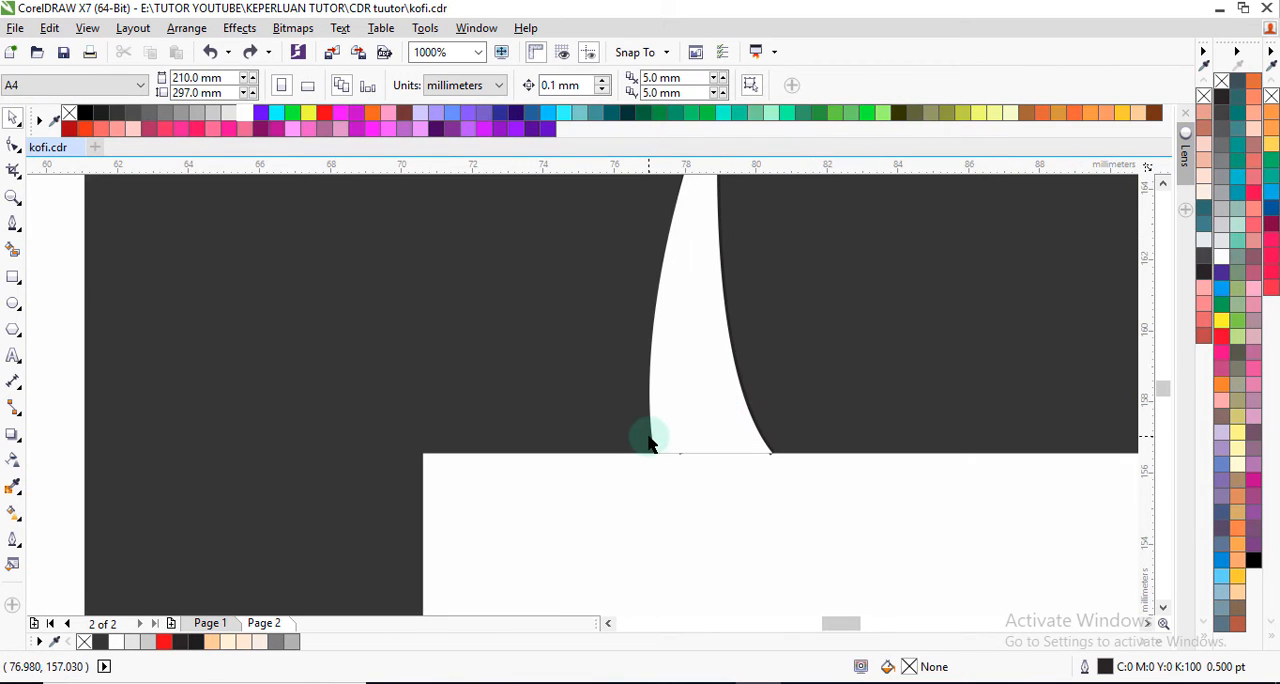
pyautogui.click(648, 440)
pyautogui.scroll(2, 646, 449)
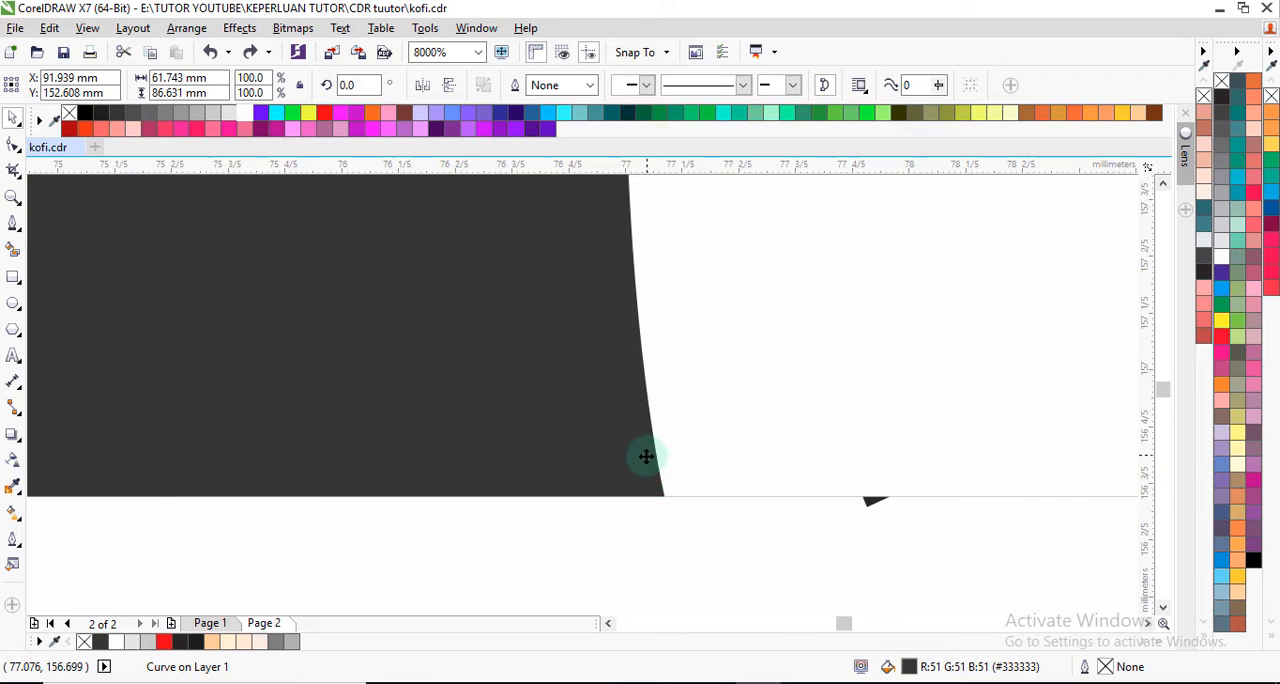
pyautogui.scroll(-4, 606, 443)
pyautogui.scroll(3, 670, 449)
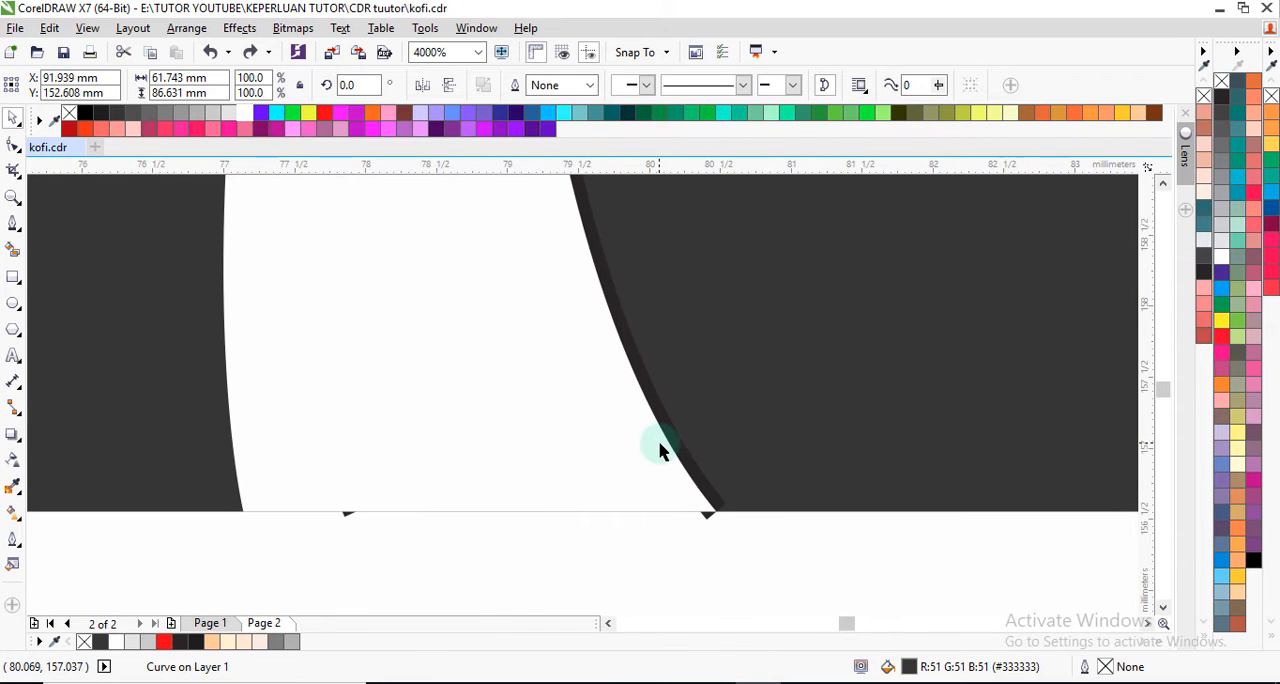
pyautogui.click(707, 520)
pyautogui.rightClick(707, 517)
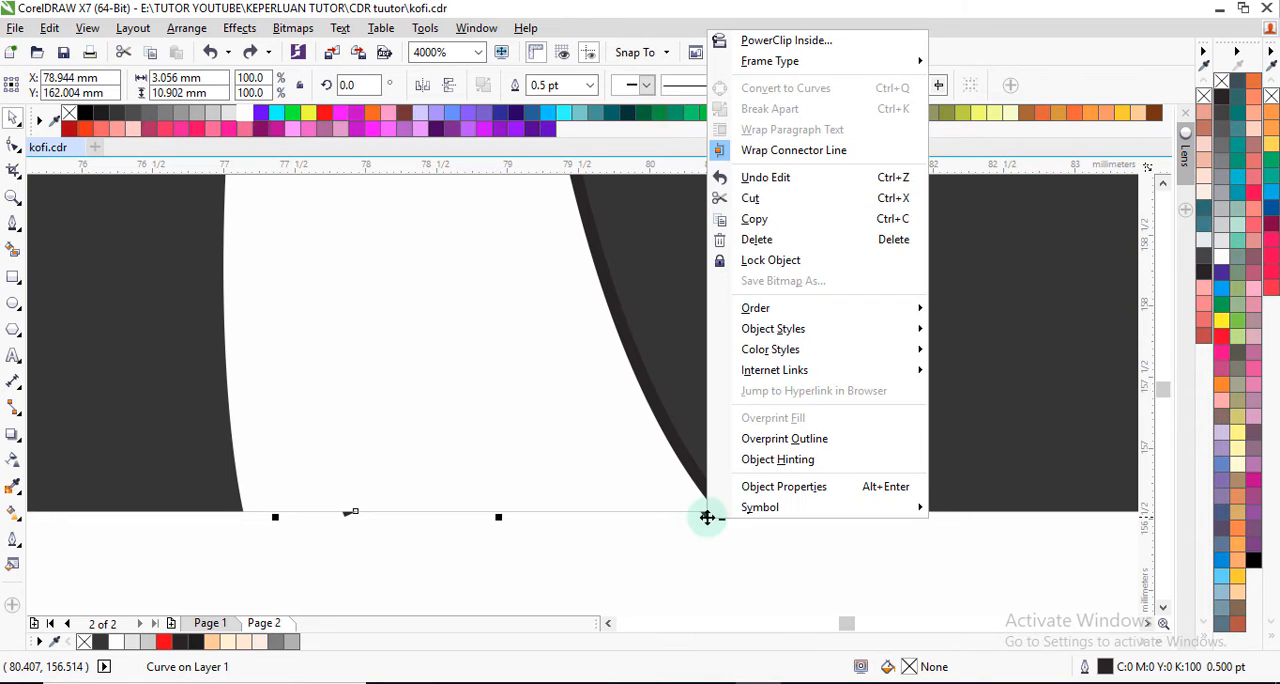
pyautogui.click(757, 238)
pyautogui.scroll(-10, 566, 410)
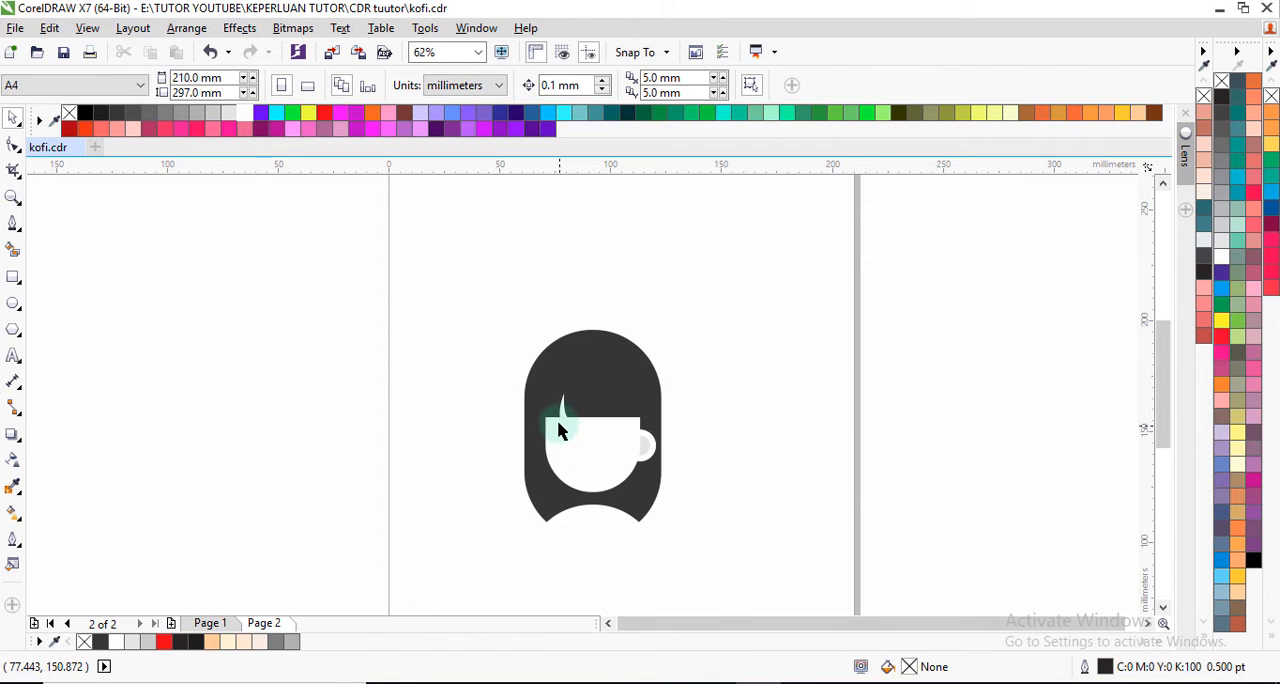
# Step: Weld the white steam wisp and the white cup body into a single shape
pyautogui.scroll(6, 559, 430)
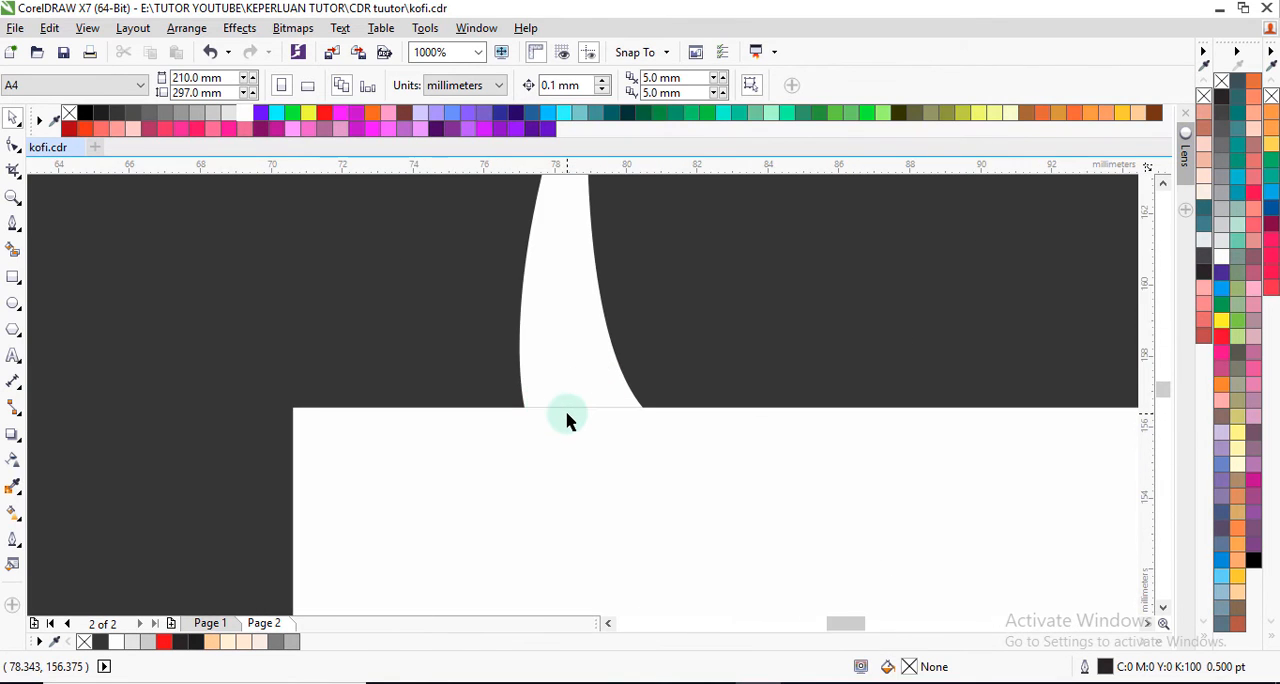
pyautogui.scroll(-3, 566, 420)
pyautogui.click(572, 418)
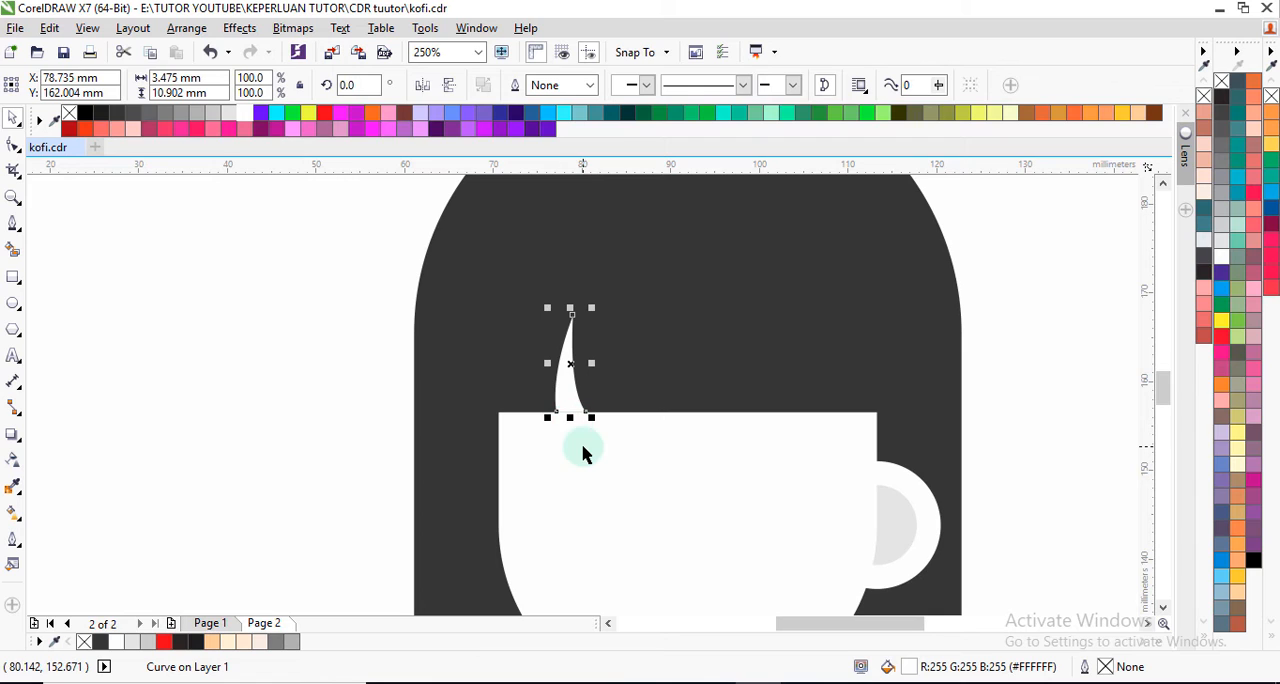
pyautogui.keyDown('shift'); pyautogui.click(583, 446); pyautogui.keyUp('shift')
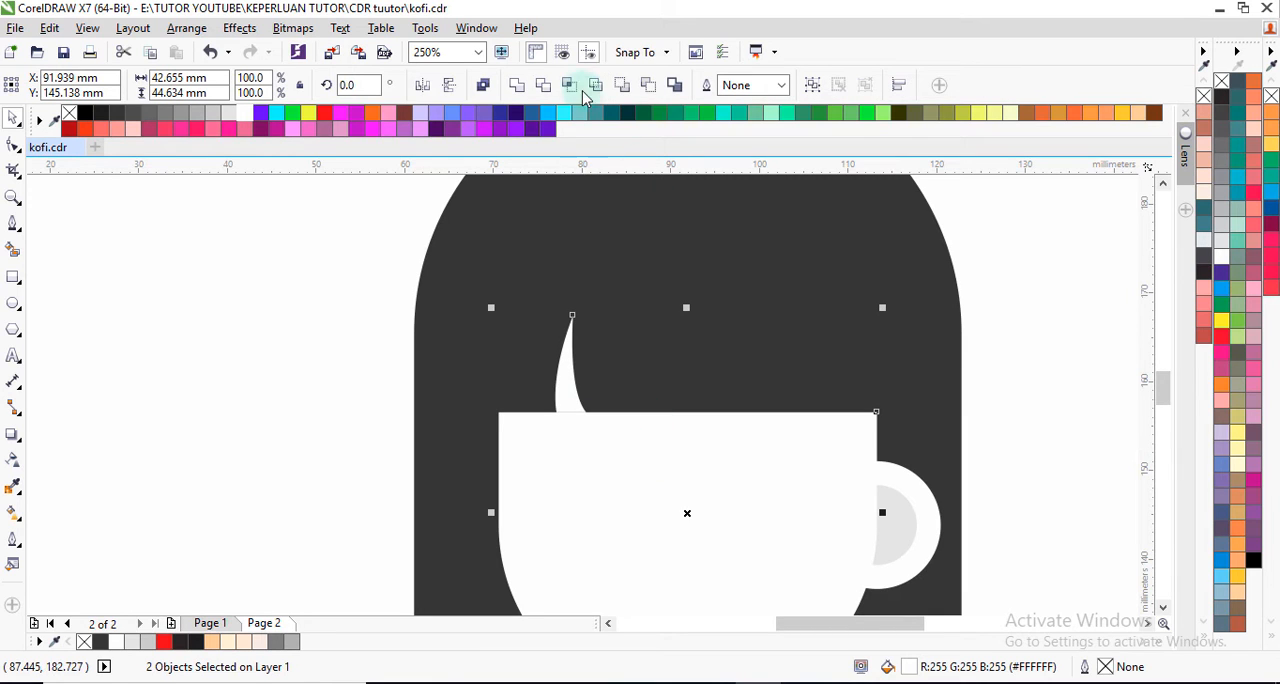
pyautogui.click(521, 87)
pyautogui.scroll(-2, 555, 312)
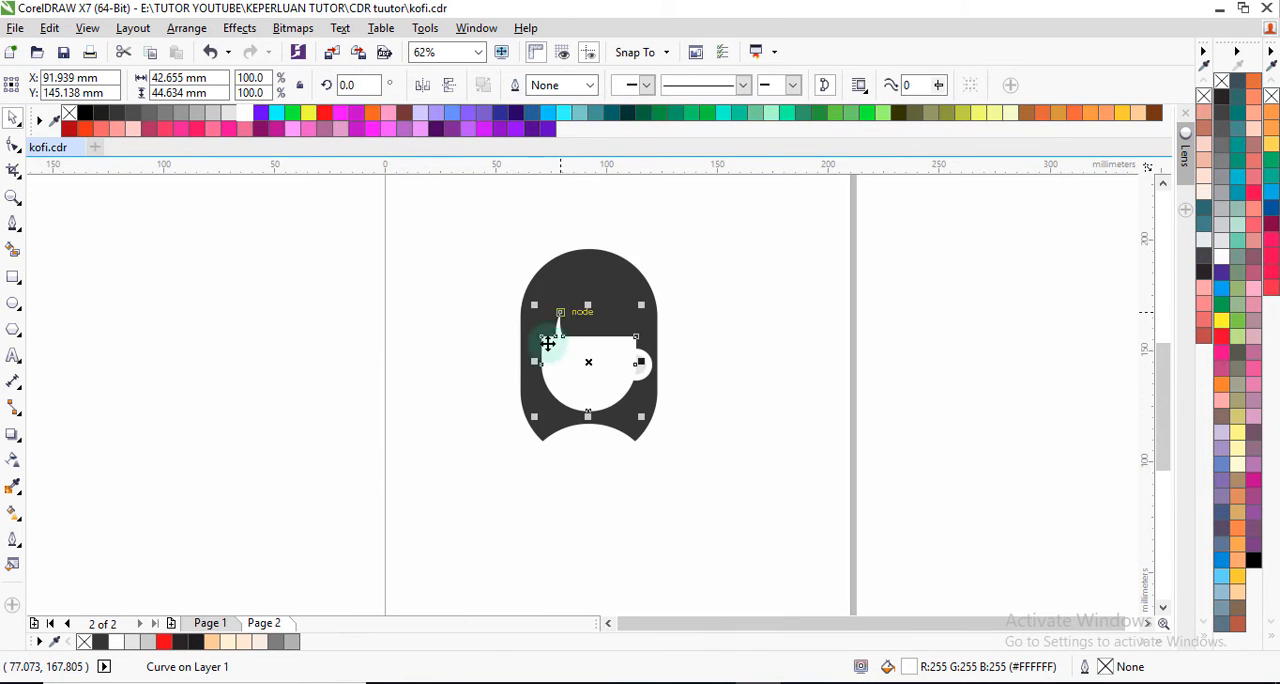
pyautogui.click(468, 344)
pyautogui.scroll(1, 573, 347)
pyautogui.scroll(-1, 573, 350)
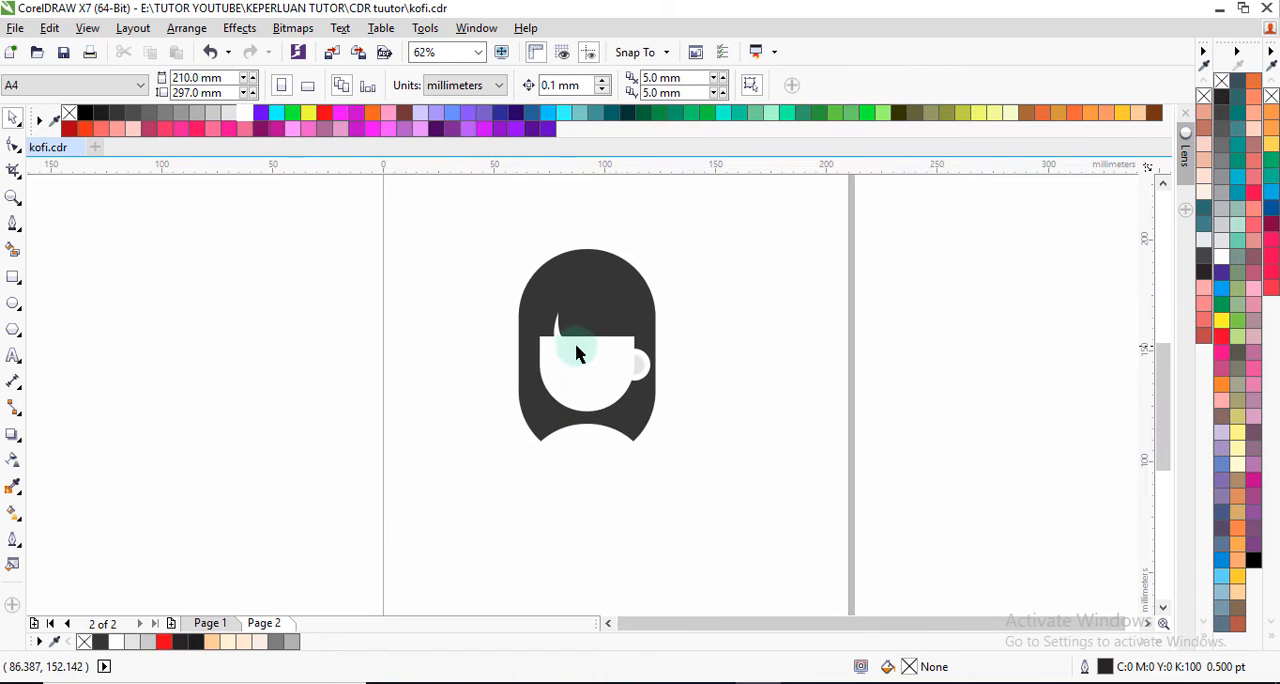
pyautogui.scroll(1, 590, 357)
pyautogui.scroll(-1, 590, 357)
pyautogui.scroll(1, 584, 335)
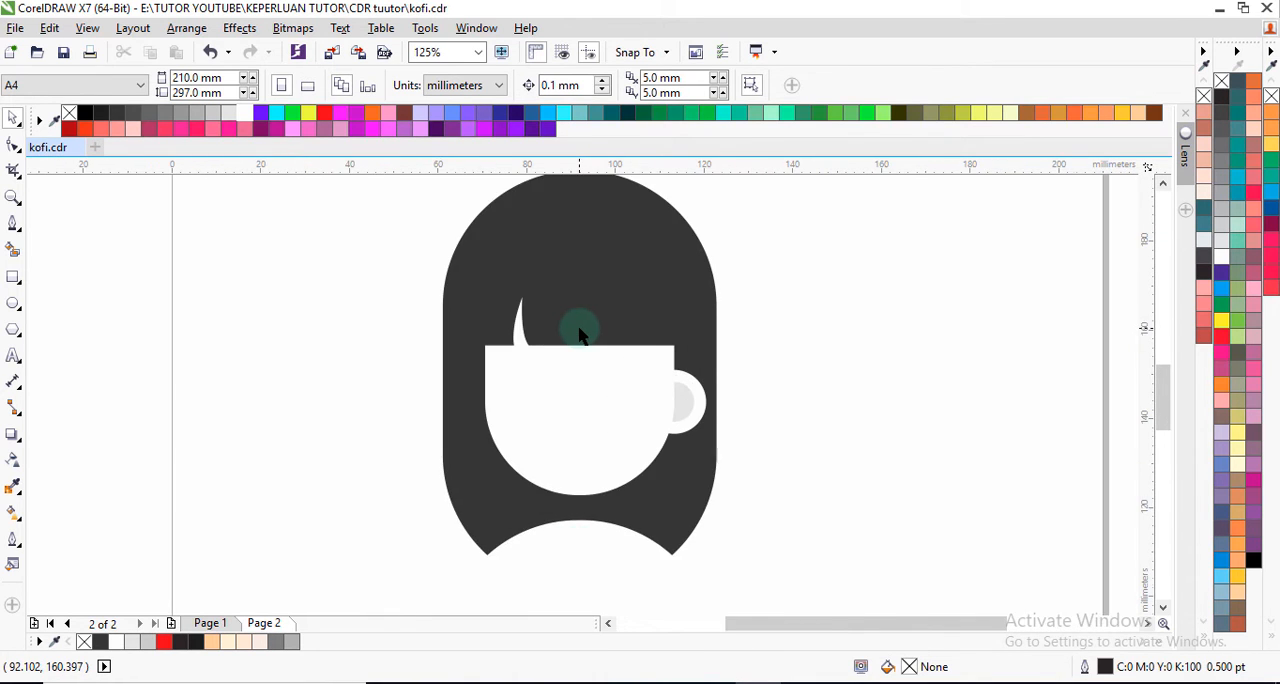
pyautogui.scroll(-1, 584, 335)
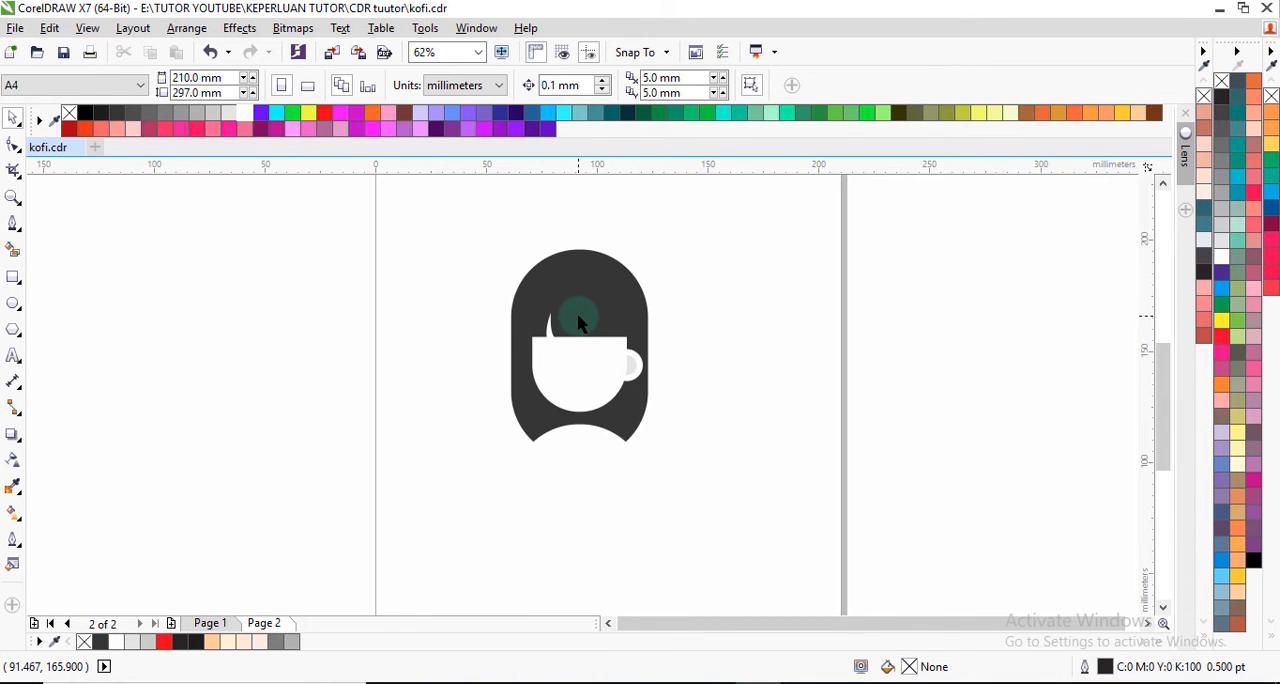
# Step: Add the artistic text "COFFEE" in 24 pt Arial and place it beneath the graphic
pyautogui.click(13, 357)
pyautogui.click(408, 458)
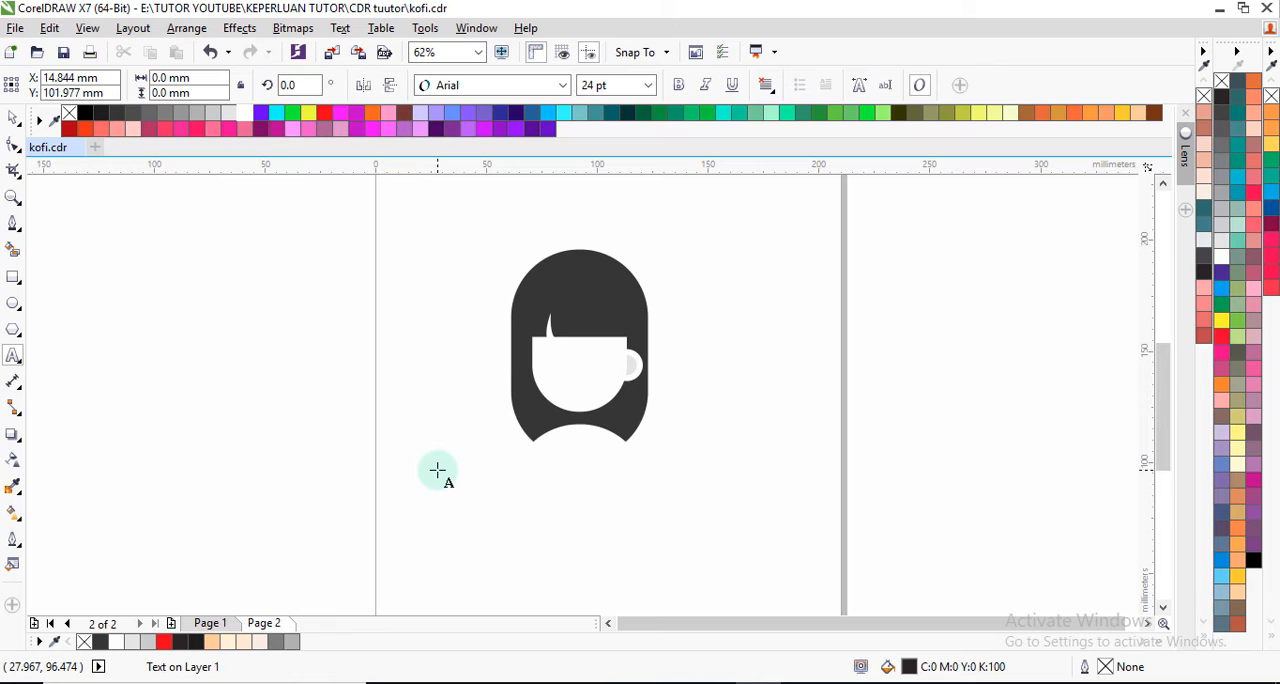
pyautogui.write('COFFEE')
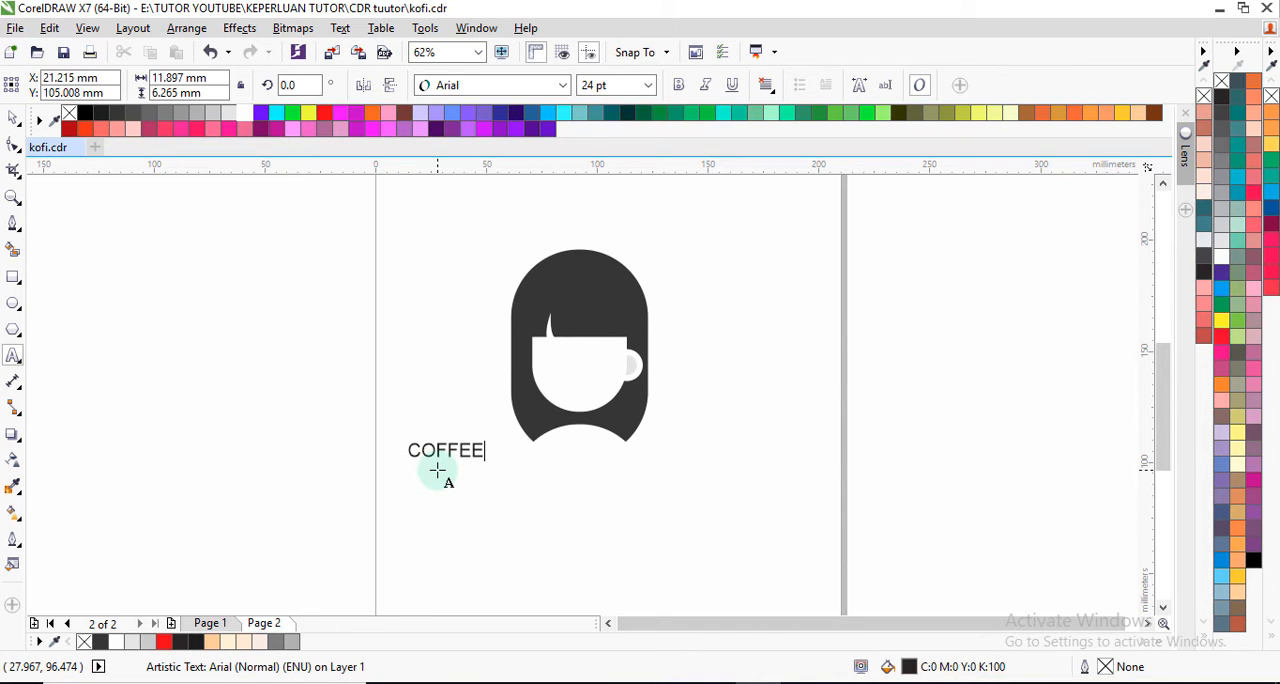
pyautogui.click(13, 120)
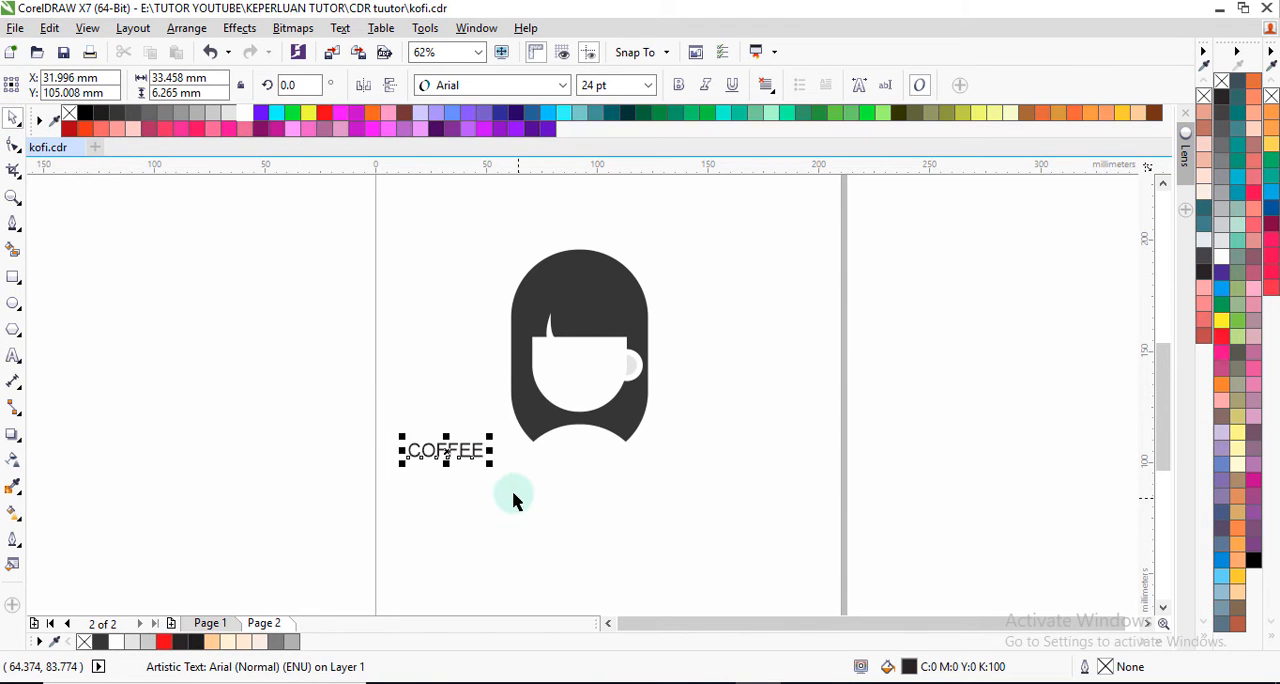
pyautogui.moveTo(443, 449); pyautogui.dragTo(566, 476)
# Step: Add the artistic text "COMPANY NAME" between the graphic and the COFFEE text, and make it bold
pyautogui.click(14, 357)
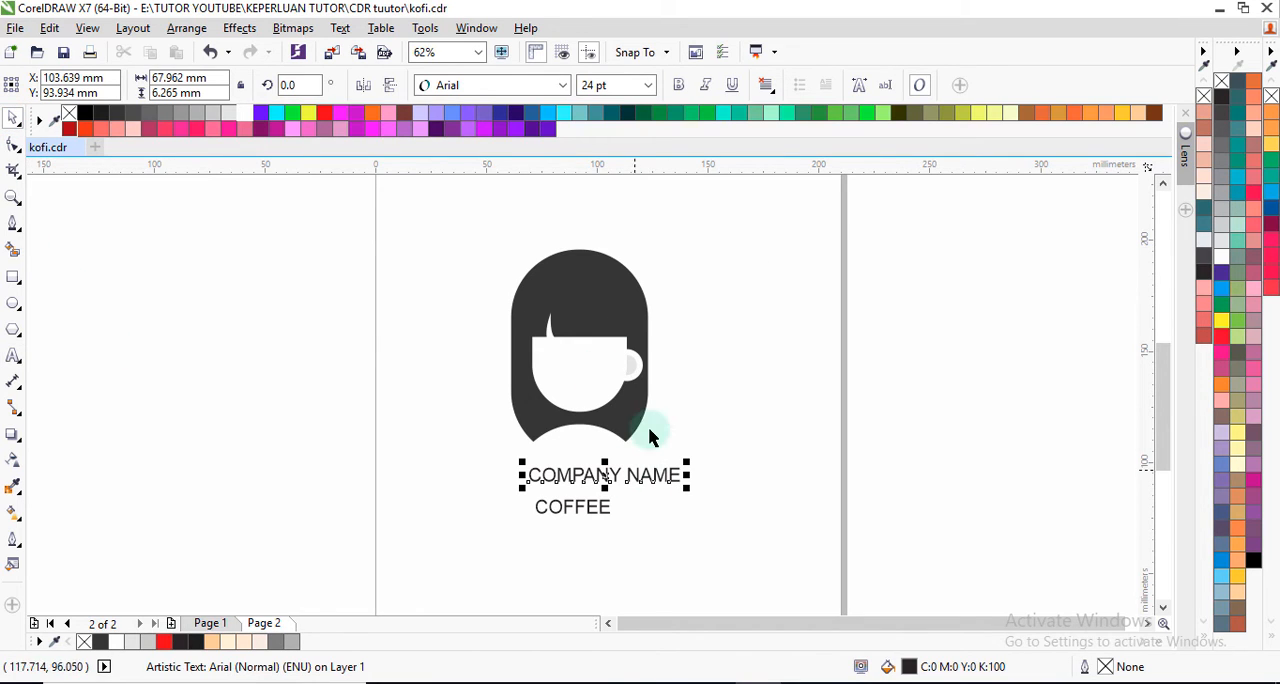
pyautogui.click(679, 89)
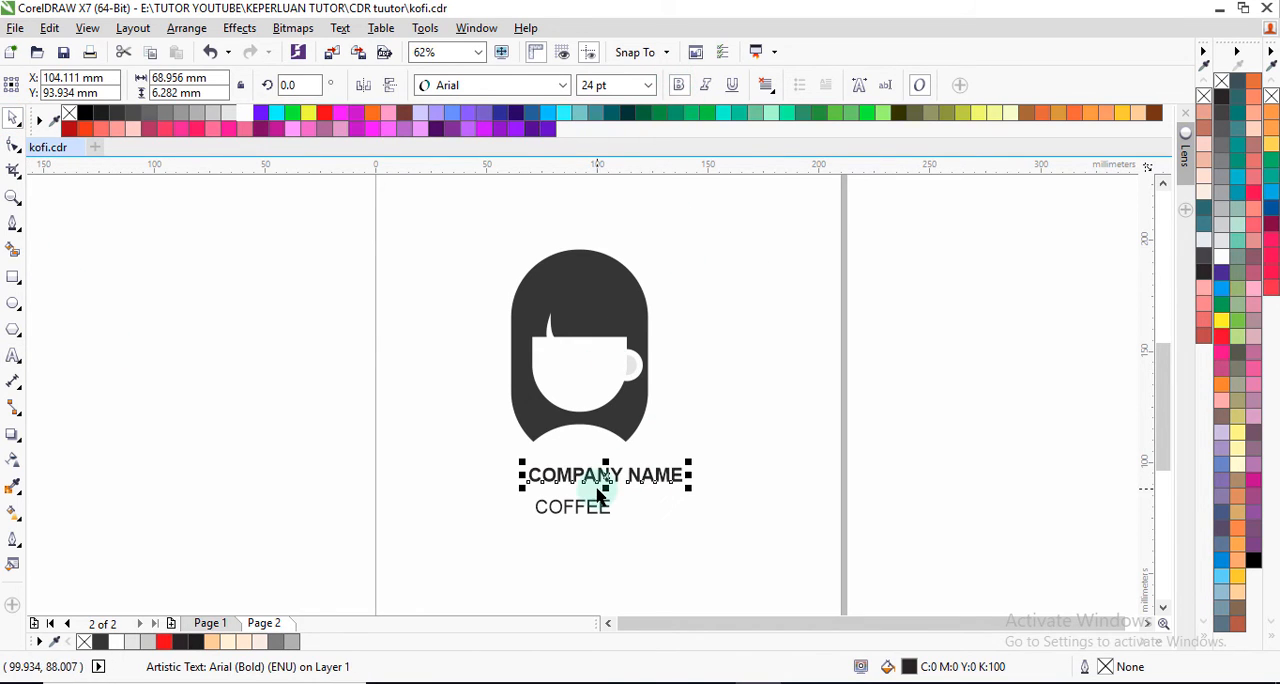
# Step: Move the COFFEE text slightly down and to the right, then enlarge COMPANY NAME to about 37 pt
pyautogui.click(575, 509)
pyautogui.moveTo(573, 509); pyautogui.dragTo(602, 516)
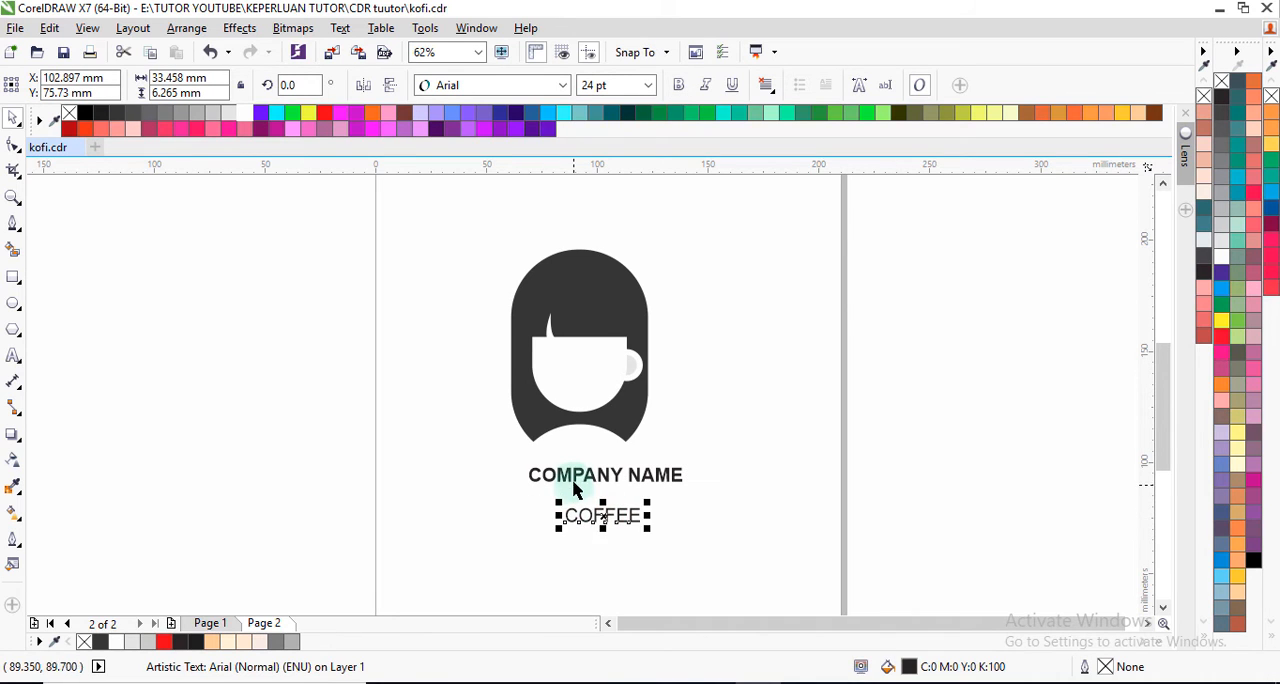
pyautogui.click(543, 490)
pyautogui.moveTo(522, 487); pyautogui.dragTo(453, 507)
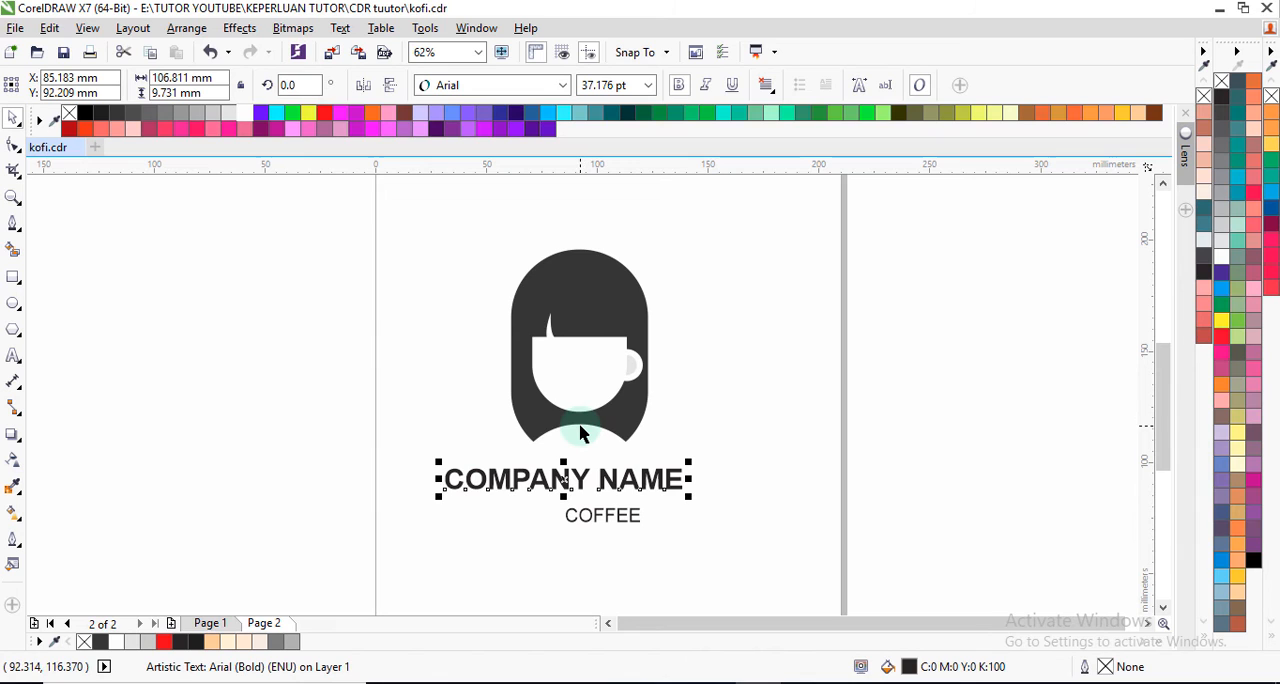
pyautogui.scroll(2, 600, 385)
pyautogui.scroll(-2, 592, 392)
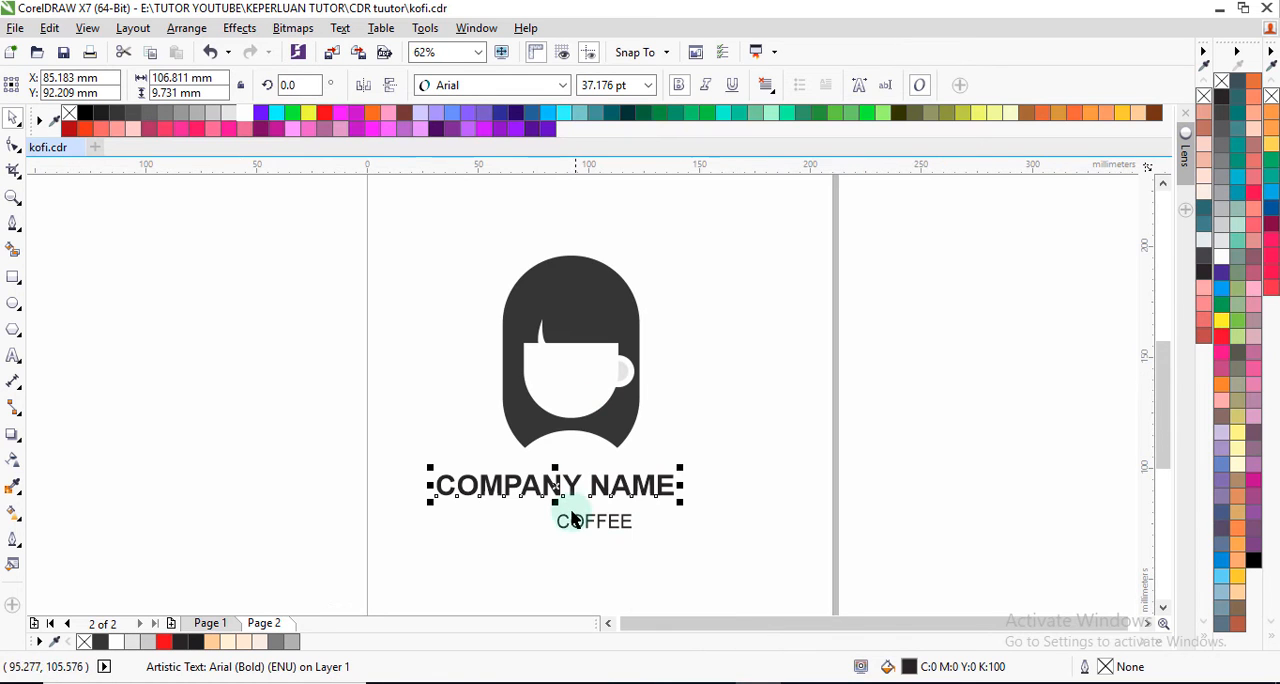
# Step: Group the four objects of the coffee graphic, leaving out both texts
pyautogui.moveTo(450, 226); pyautogui.dragTo(694, 457)
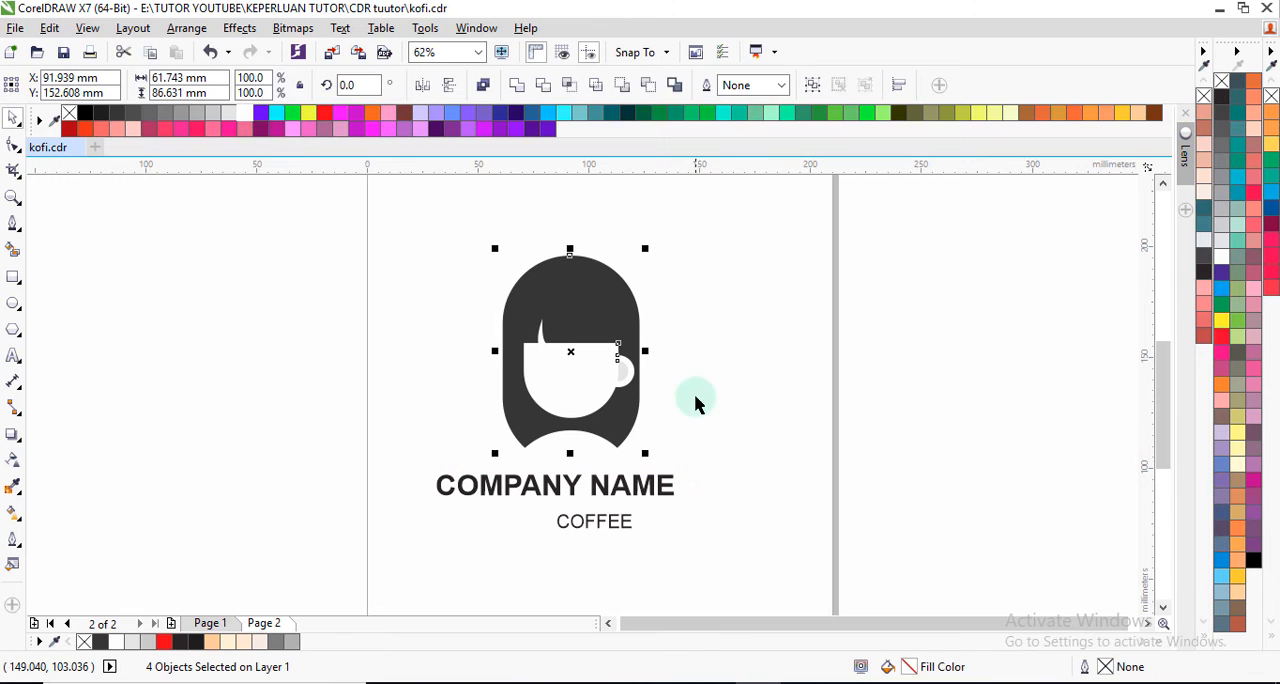
pyautogui.click(815, 88)
pyautogui.click(654, 349)
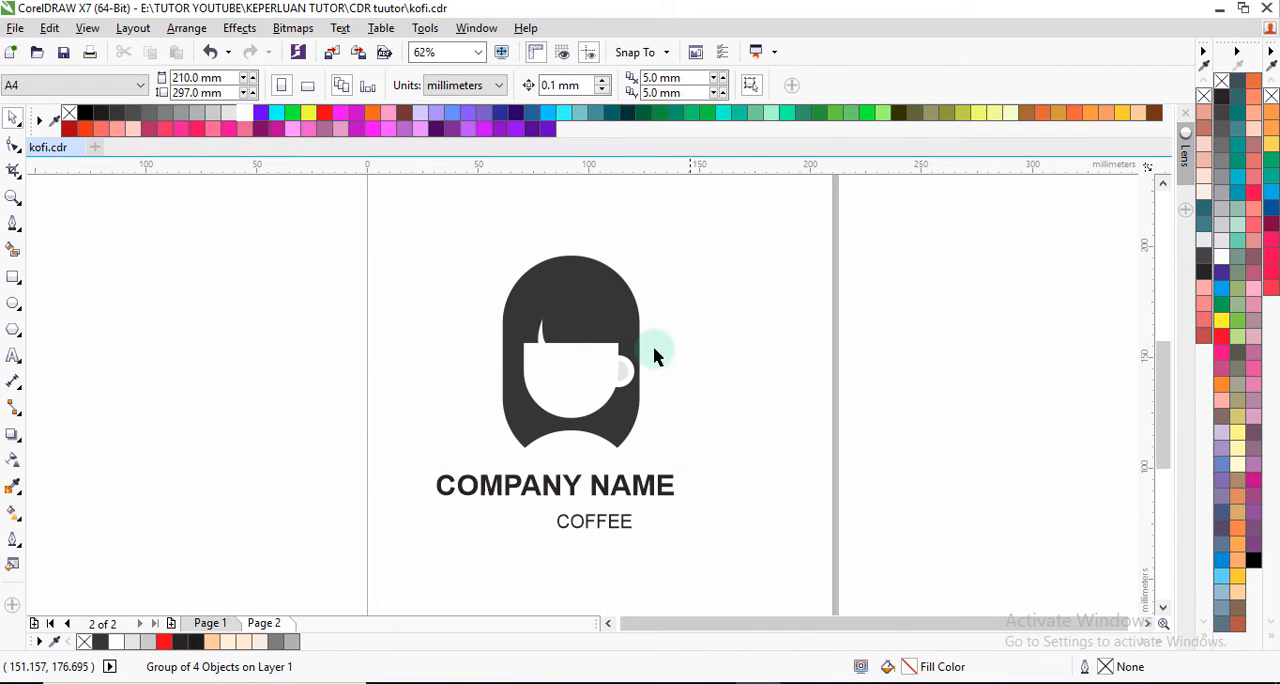
pyautogui.click(600, 358)
# Step: Move the COFFEE text further down to make room and enlarge COMPANY NAME to about 132.5 mm wide
pyautogui.click(613, 492)
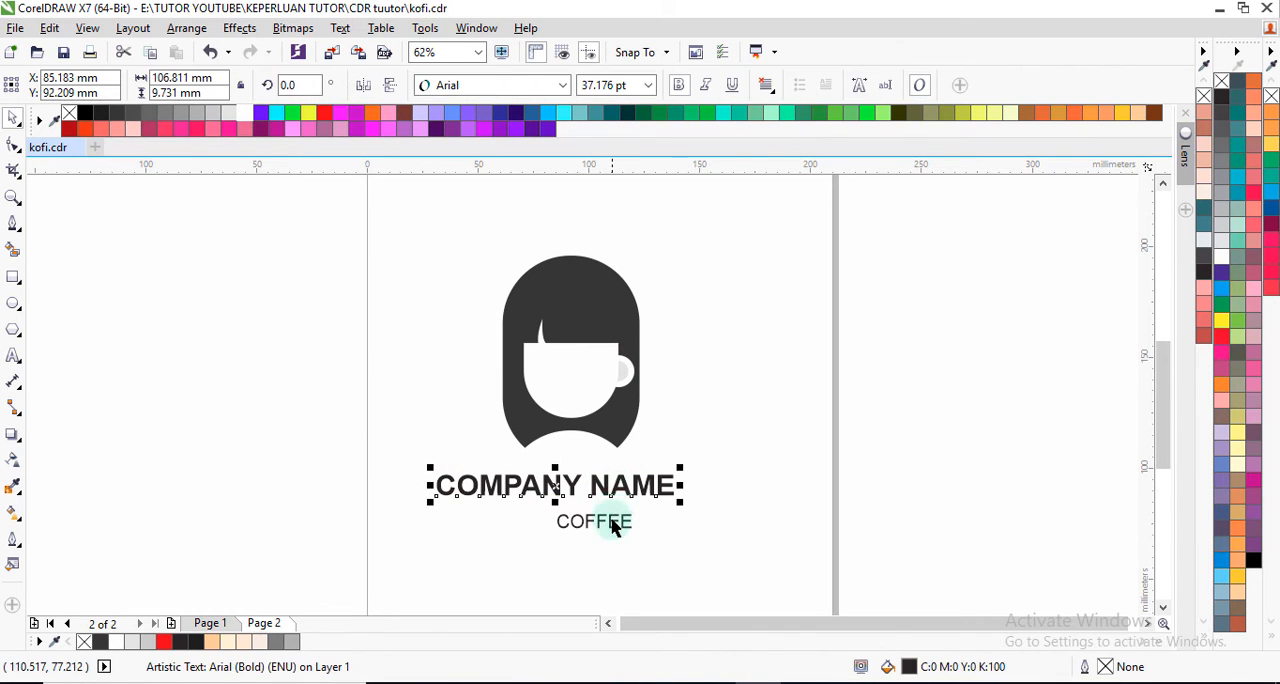
pyautogui.click(600, 522)
pyautogui.moveTo(597, 522); pyautogui.dragTo(593, 558)
pyautogui.click(600, 482)
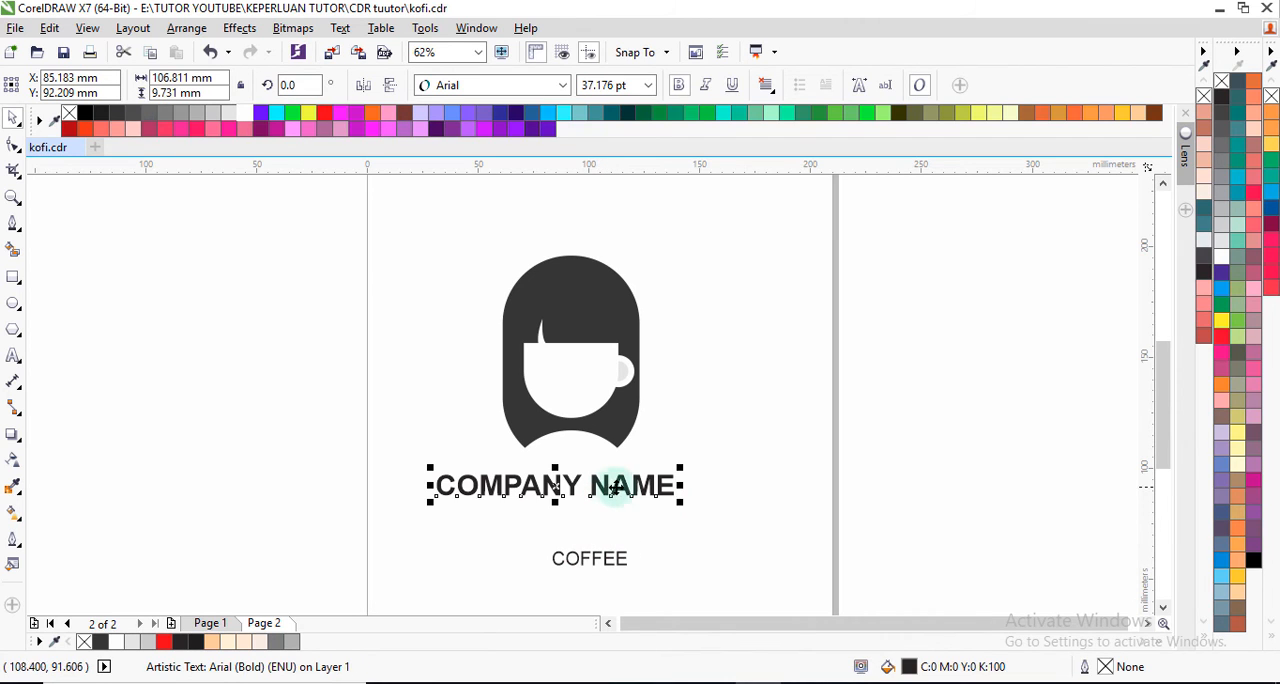
pyautogui.moveTo(678, 497); pyautogui.dragTo(729, 524)
pyautogui.press('Escape')
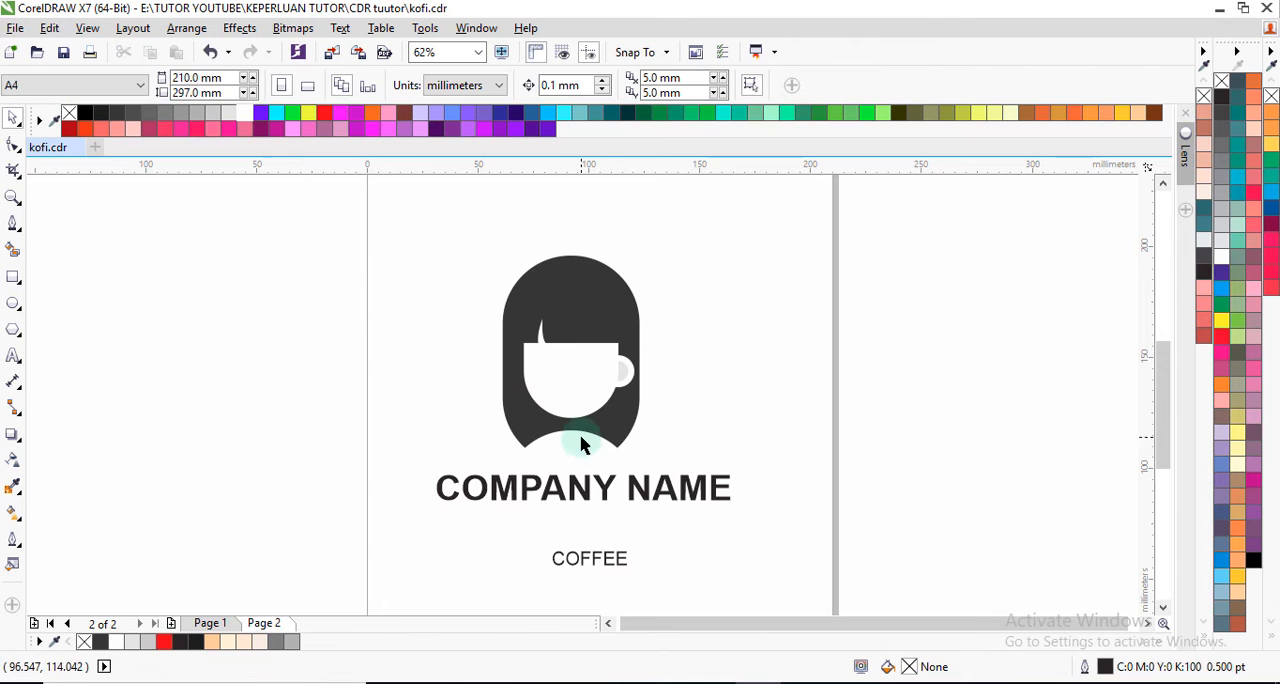
# Step: Align the COMPANY NAME text horizontally with the centre of the grouped graphic
pyautogui.click(606, 497)
pyautogui.keyDown('shift'); pyautogui.click(621, 431); pyautogui.keyUp('shift')
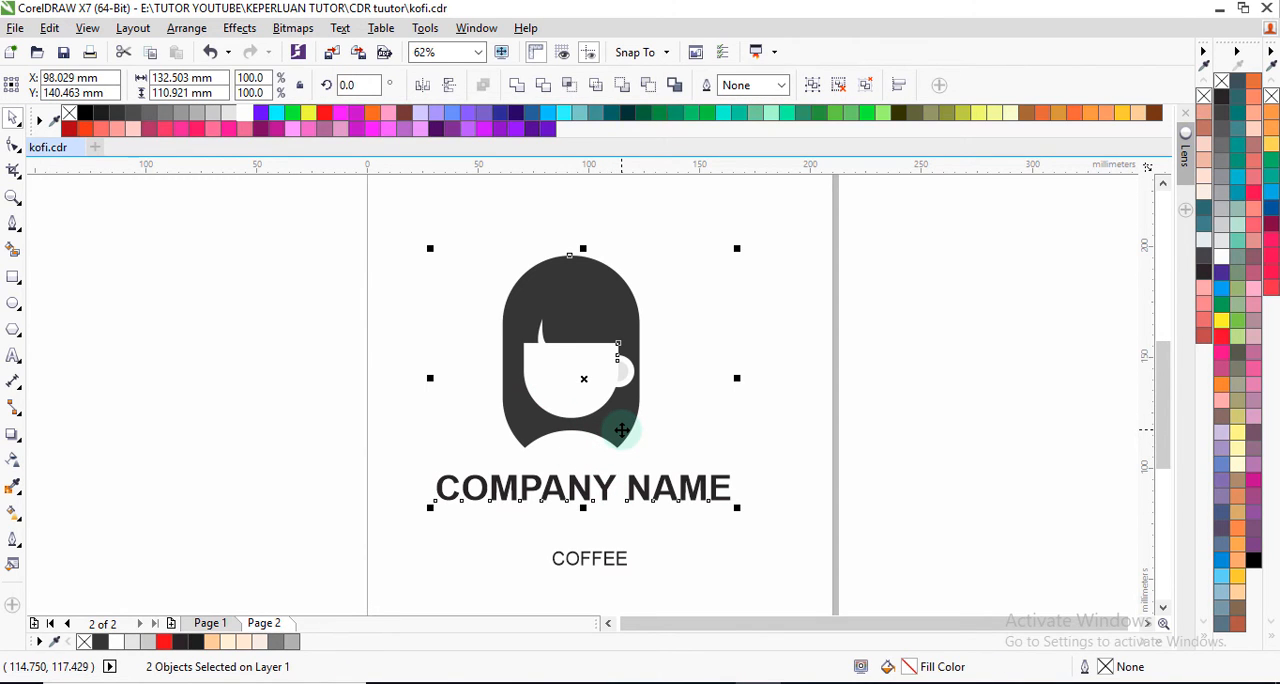
pyautogui.click(780, 461)
pyautogui.press('F3')
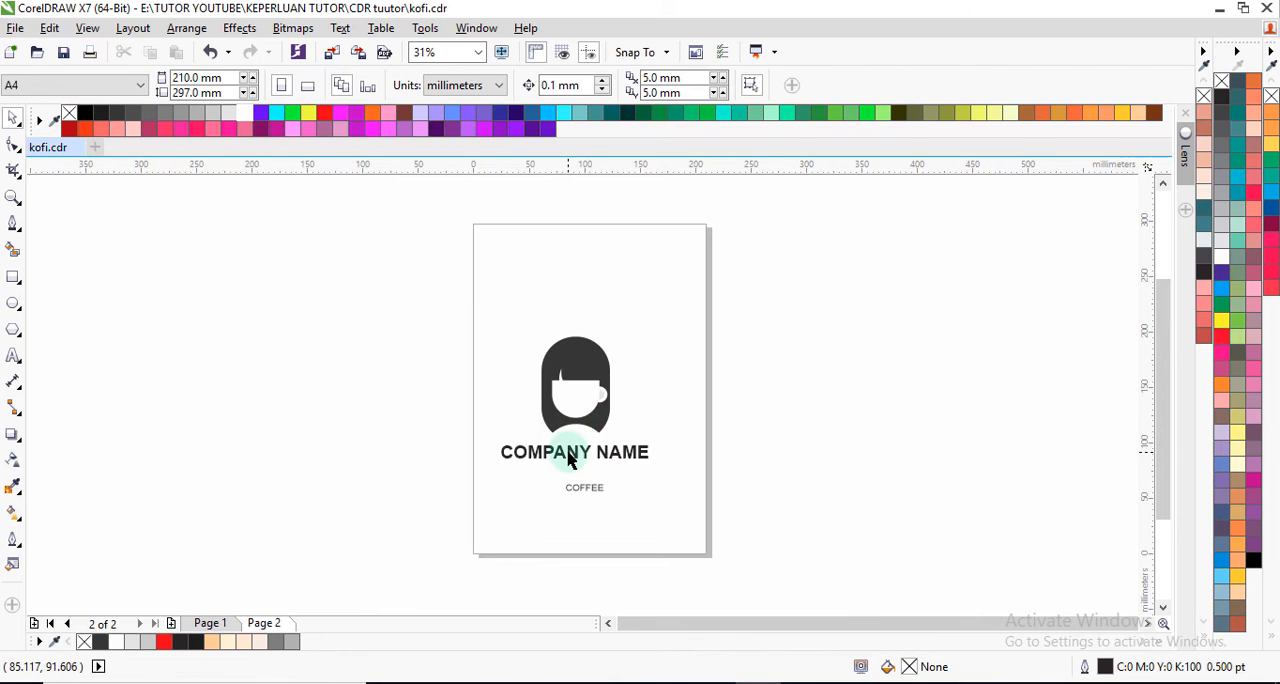
# Step: Move the COFFEE text up to sit close beneath the middle of COMPANY NAME
pyautogui.scroll(1, 568, 458)
pyautogui.click(600, 522)
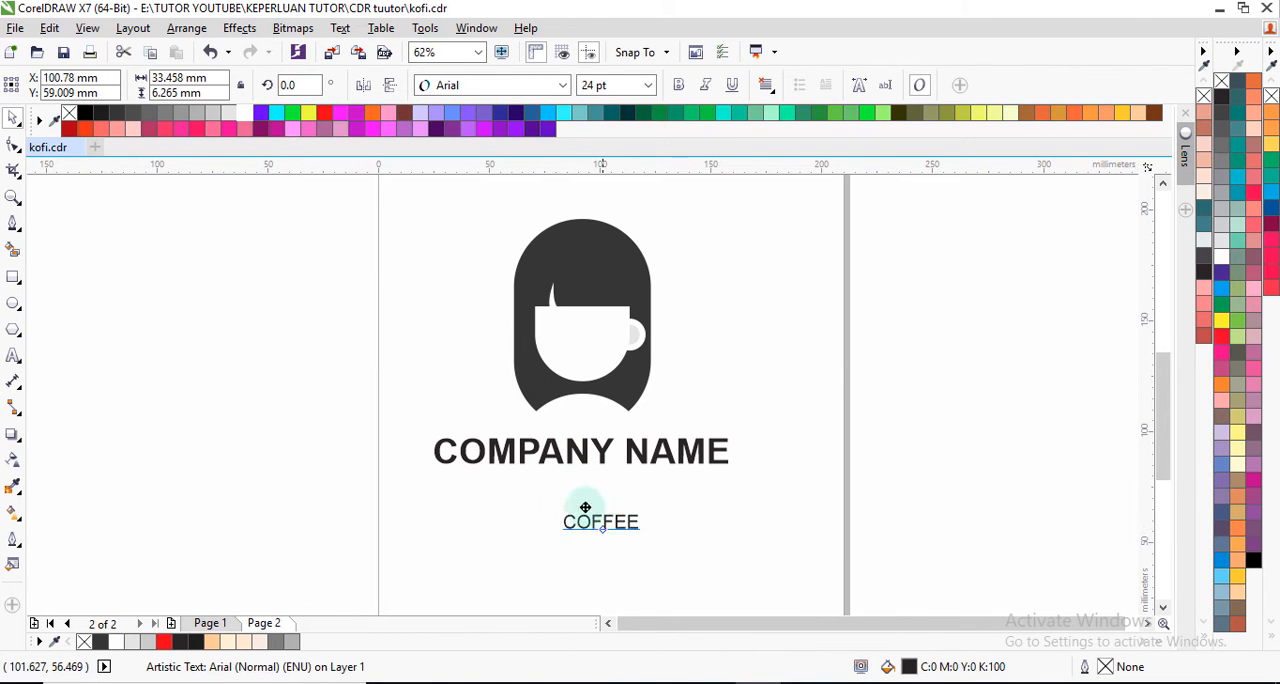
pyautogui.moveTo(585, 508); pyautogui.dragTo(577, 492)
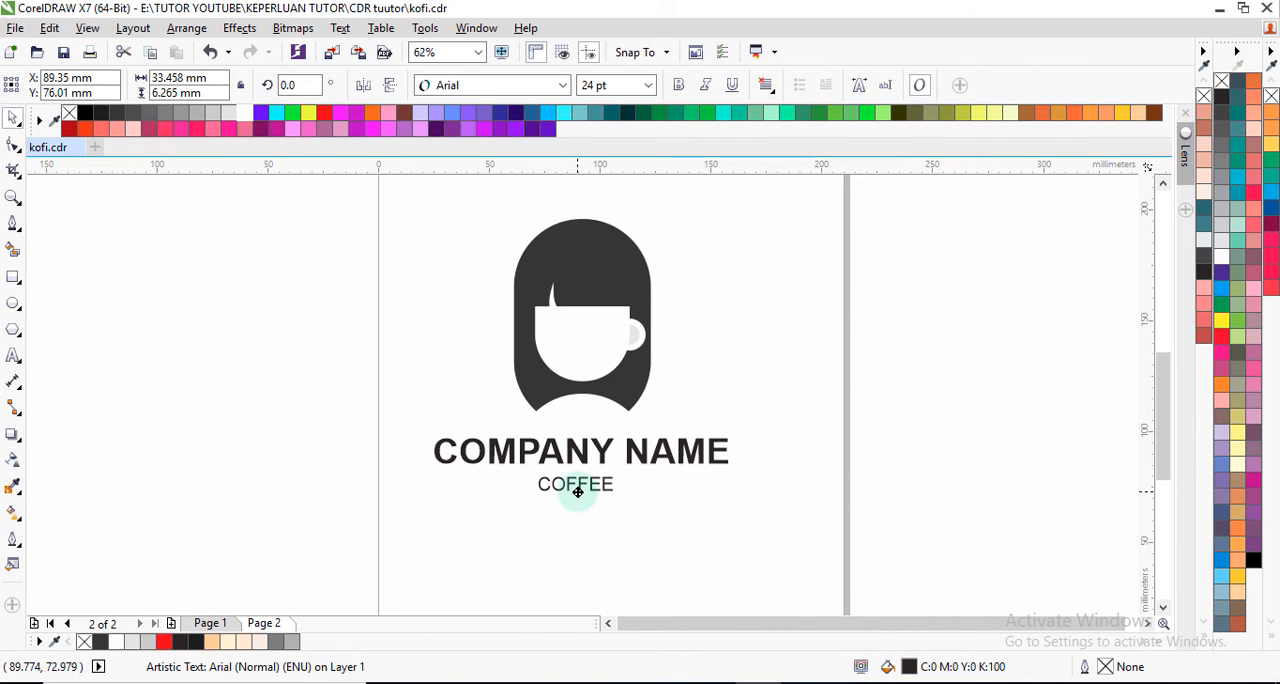
pyautogui.scroll(1, 574, 490)
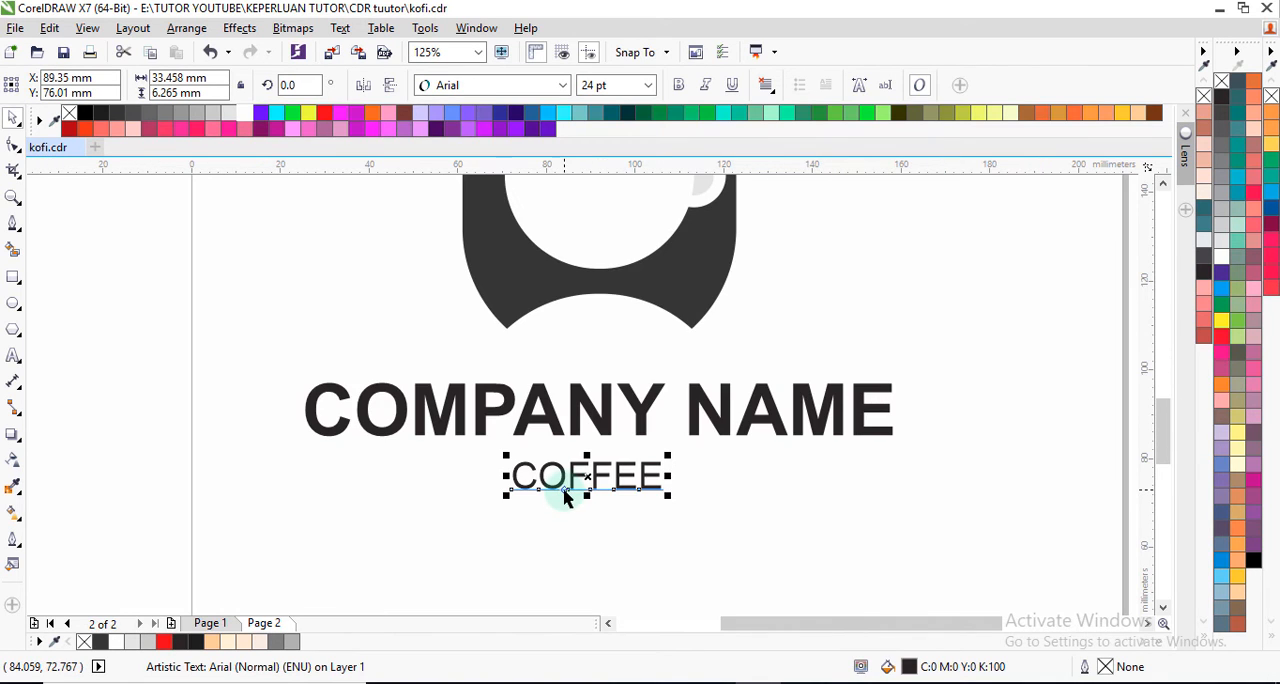
# Step: Convert the COFFEE text to curves and enlarge it proportionally to about 44.5 mm wide beneath COMPANY NAME
pyautogui.scroll(-1, 573, 497)
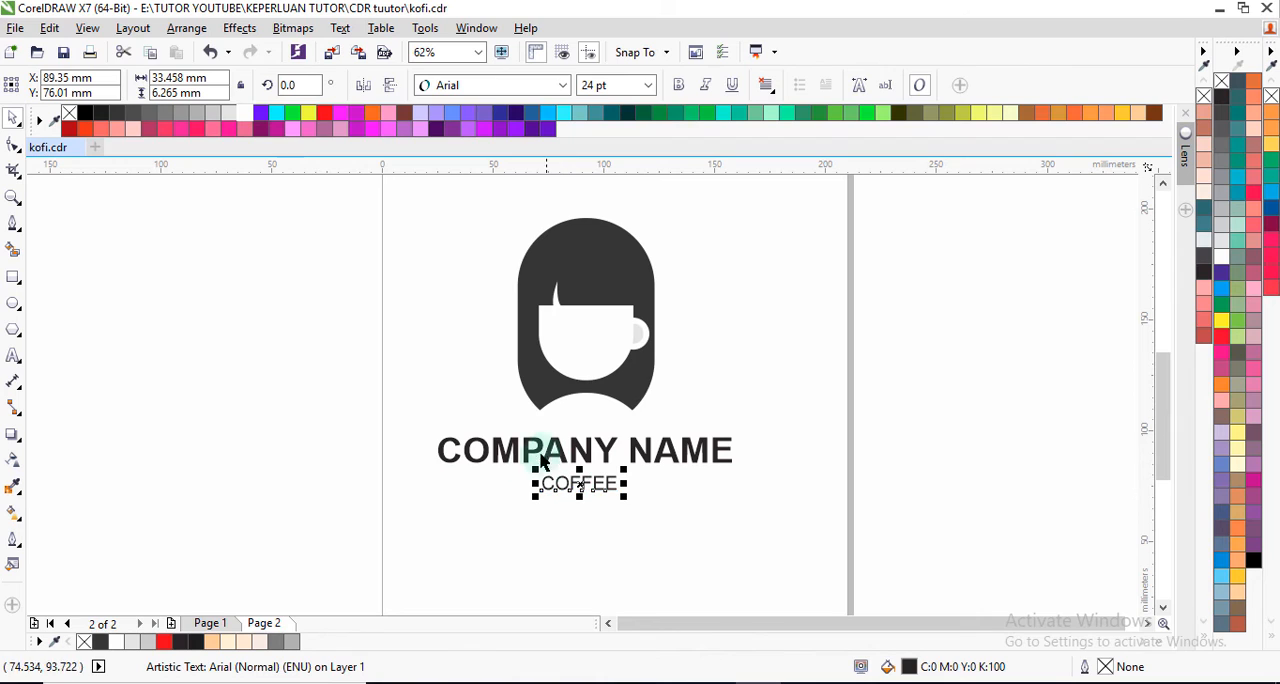
pyautogui.click(514, 490)
pyautogui.click(574, 490)
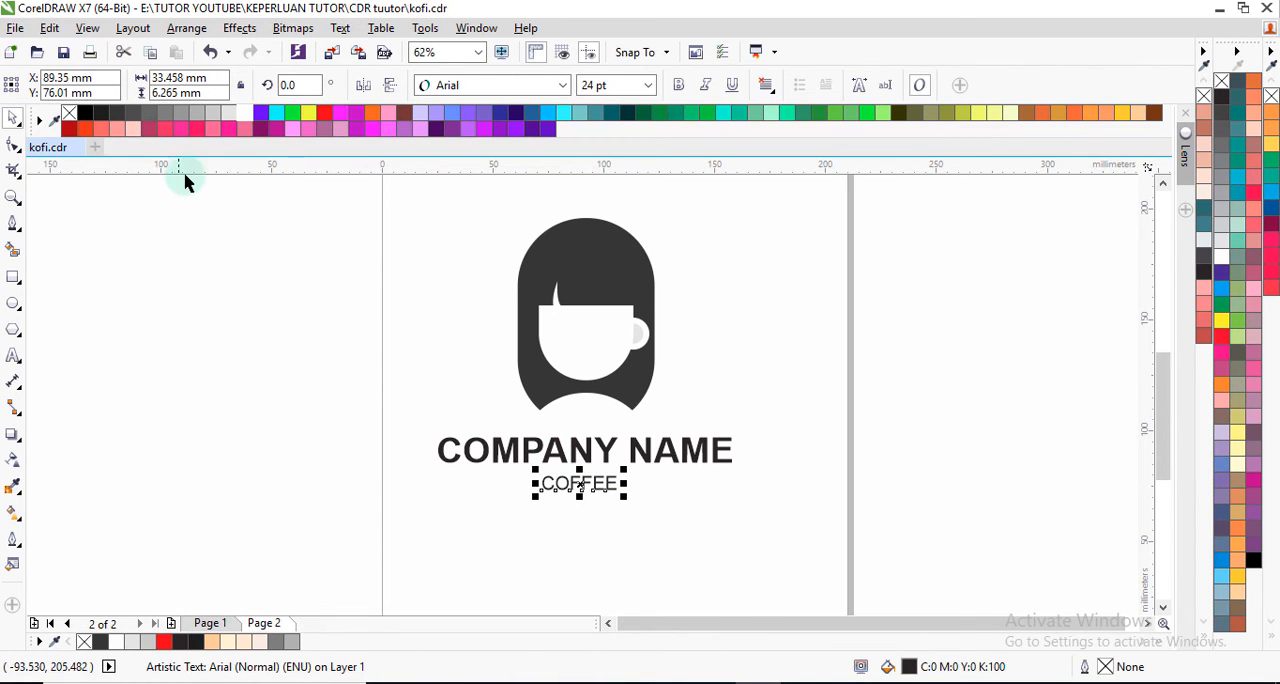
pyautogui.click(201, 31)
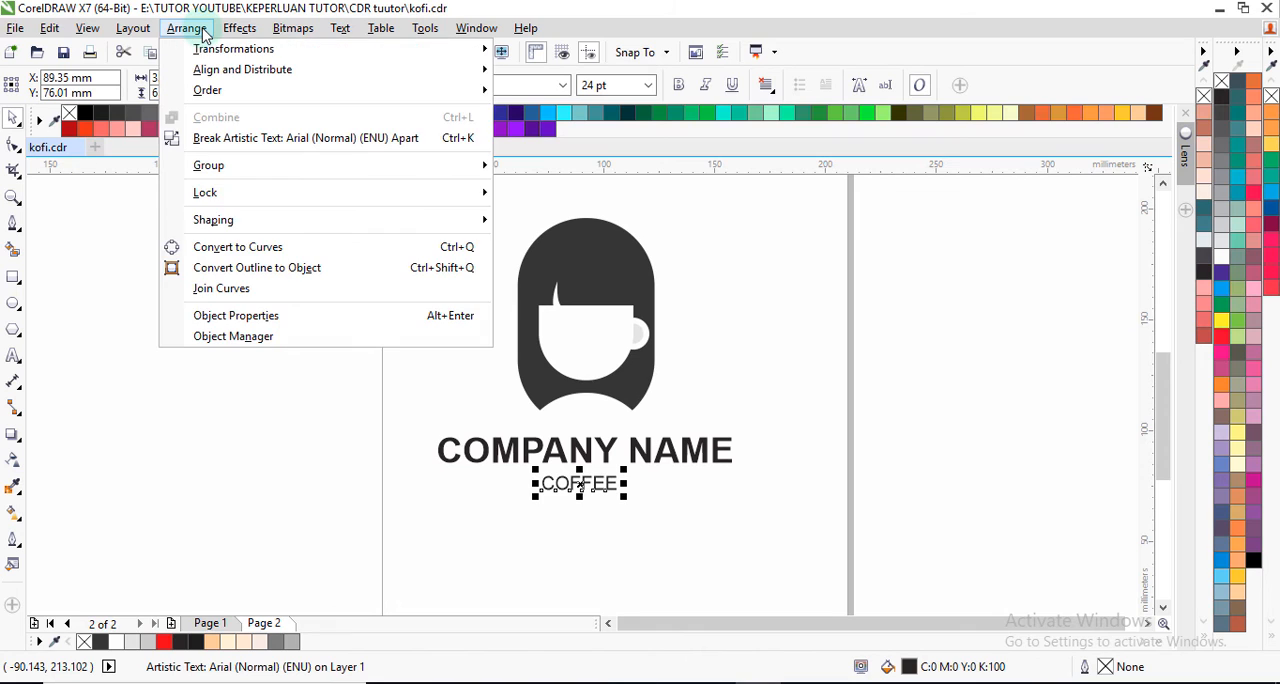
pyautogui.click(257, 256)
pyautogui.scroll(2, 592, 505)
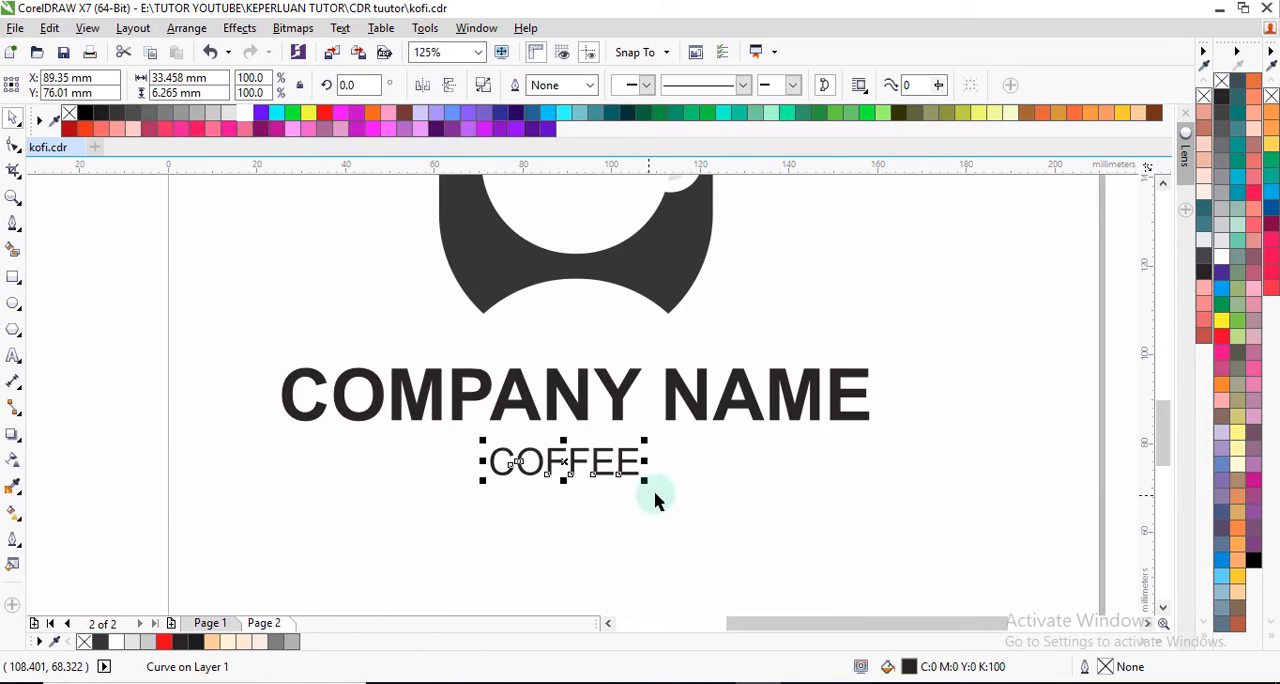
pyautogui.moveTo(645, 483); pyautogui.dragTo(683, 508)
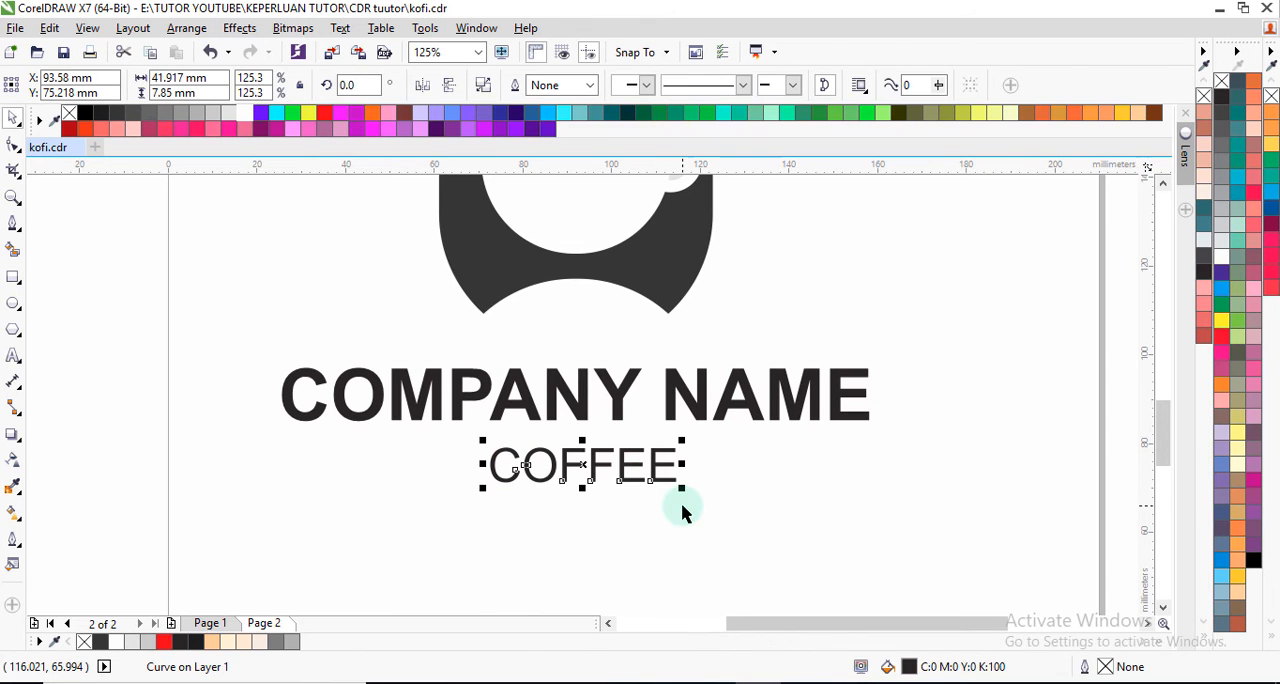
pyautogui.moveTo(483, 488); pyautogui.dragTo(472, 498)
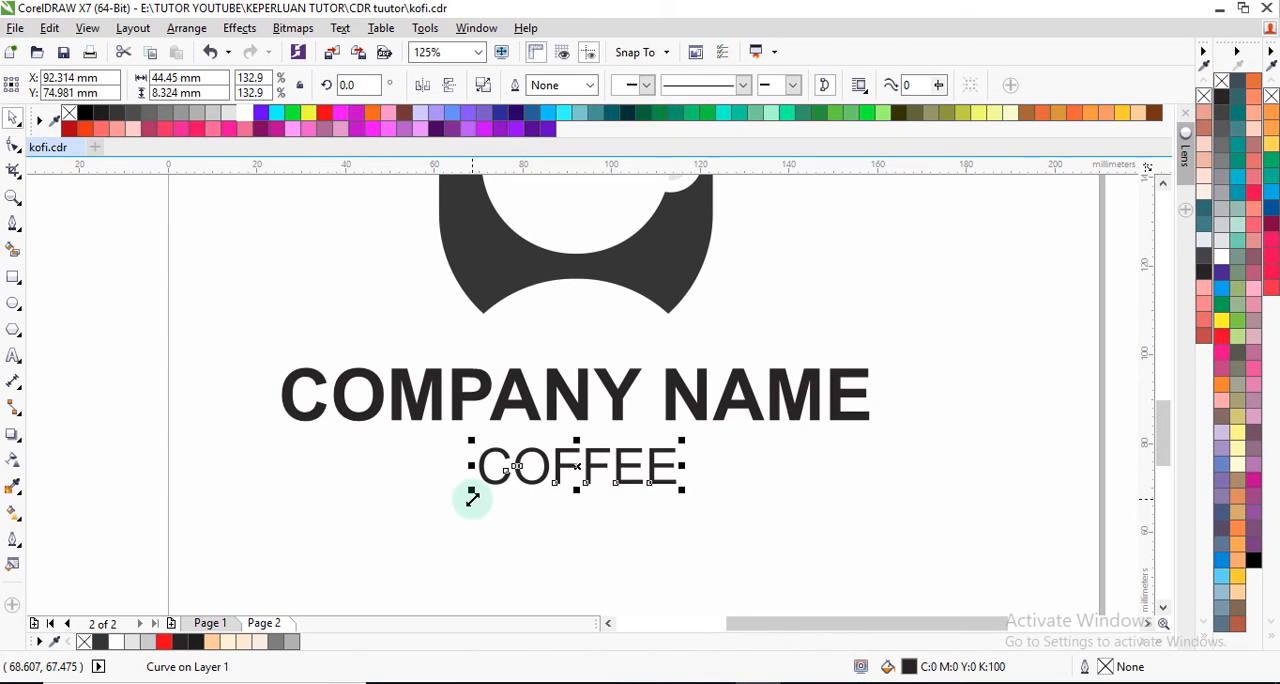
# Step: Align the COFFEE curves with COMPANY NAME so both share the same vertical centre line
pyautogui.keyDown('shift'); pyautogui.click(553, 410); pyautogui.keyUp('shift')
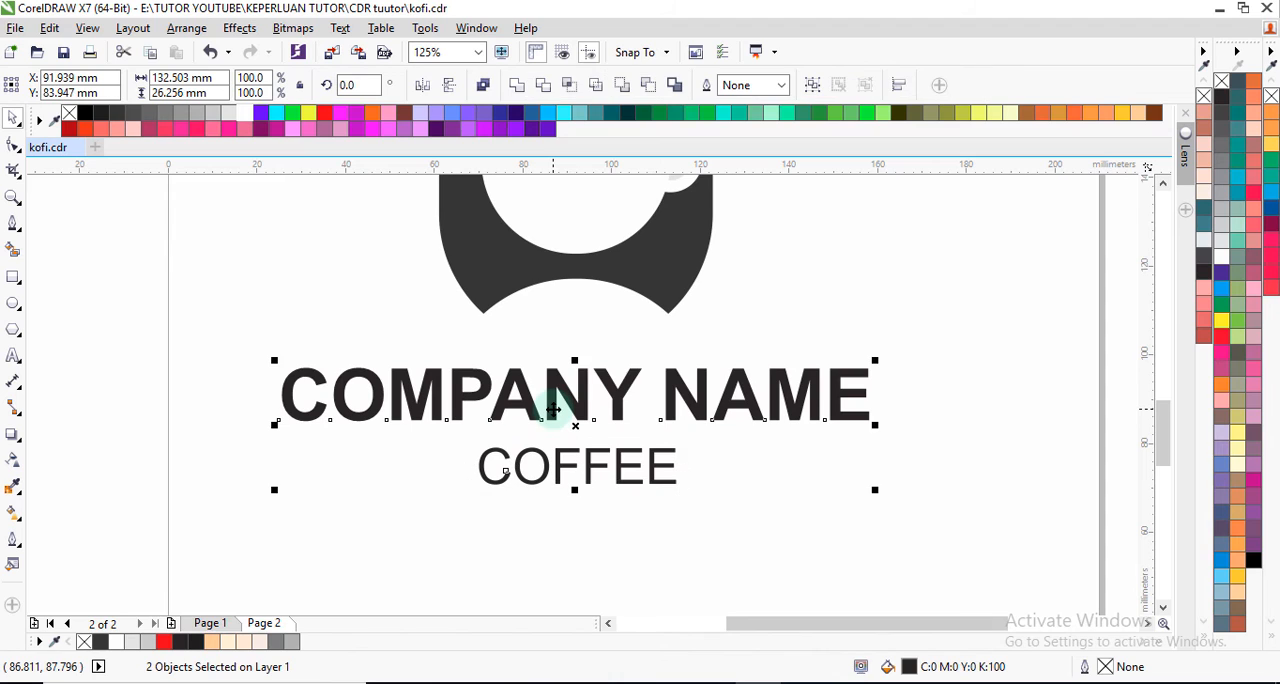
pyautogui.click(186, 28)
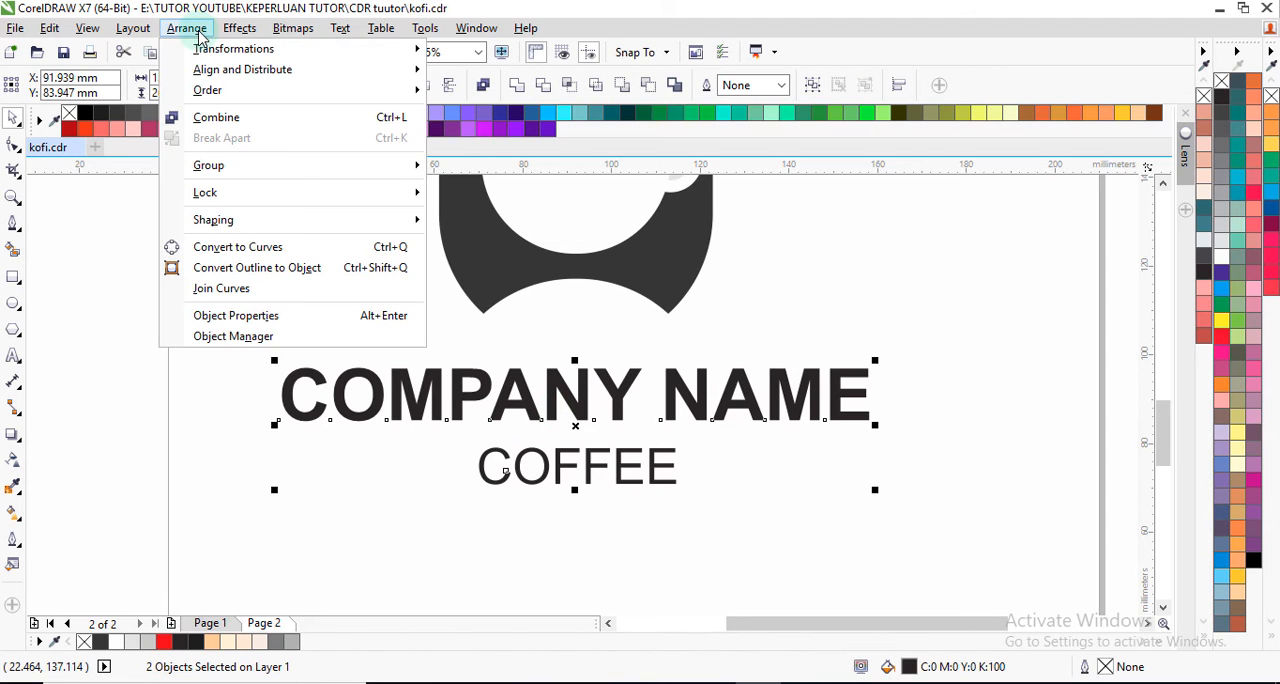
pyautogui.moveTo(363, 68)
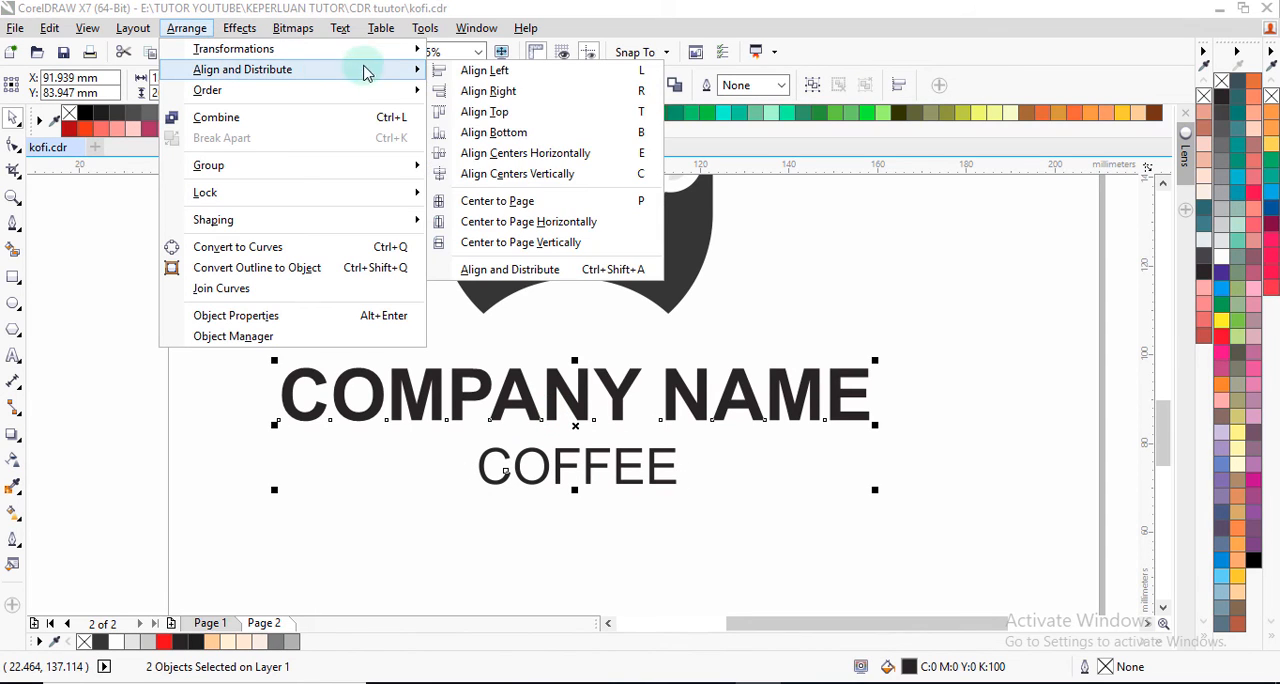
pyautogui.click(565, 176)
pyautogui.click(583, 363)
# Step: Group the COMPANY NAME and COFFEE texts together, leaving out the coffee graphic
pyautogui.scroll(-5, 578, 385)
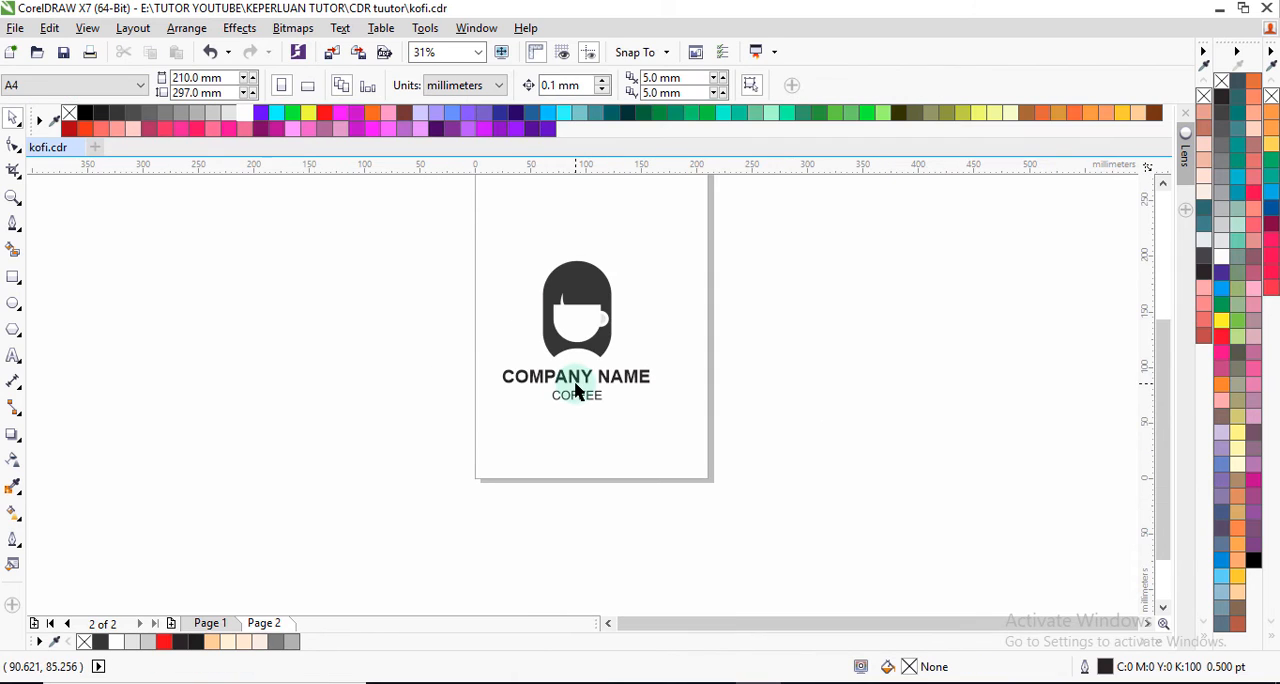
pyautogui.scroll(3, 576, 392)
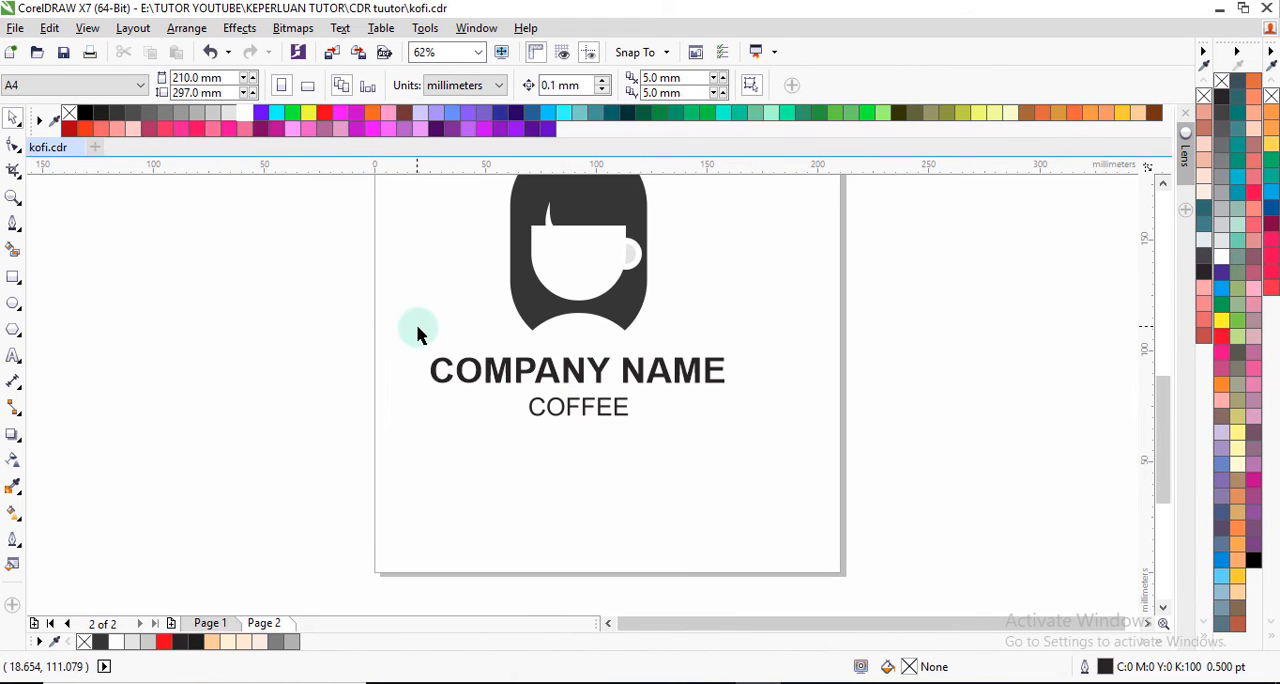
pyautogui.moveTo(410, 342); pyautogui.dragTo(777, 451)
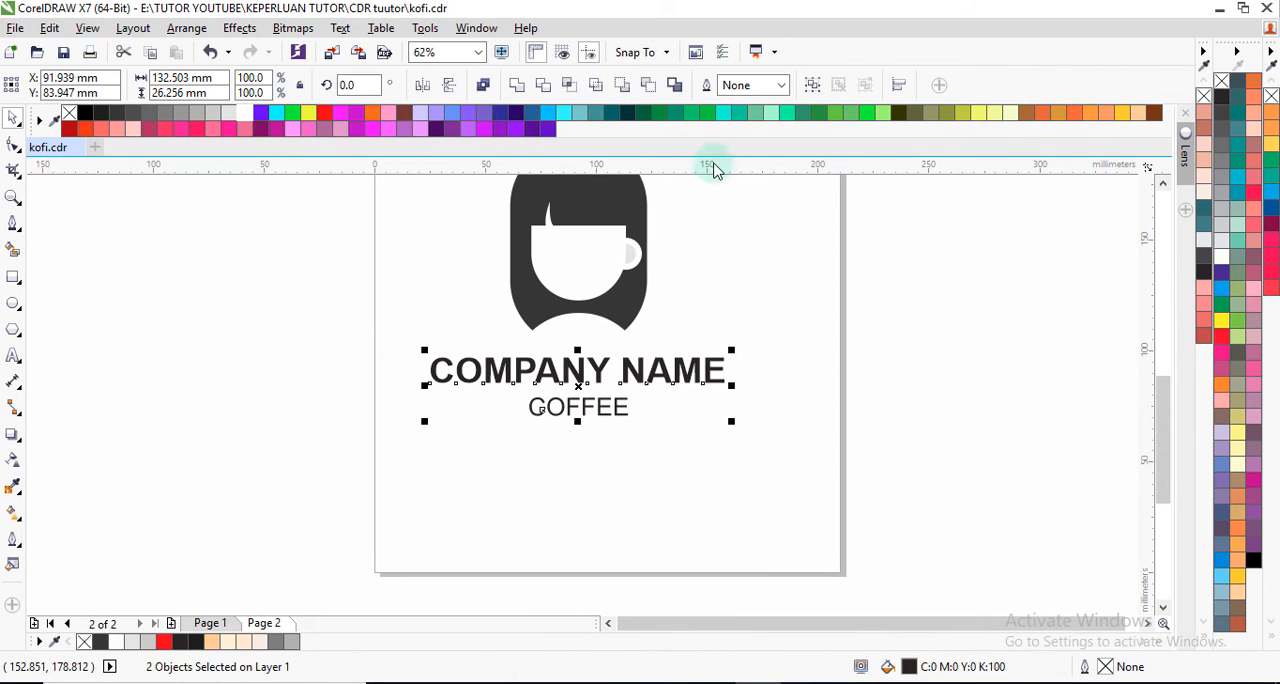
pyautogui.click(813, 85)
pyautogui.scroll(-3, 590, 365)
pyautogui.scroll(3, 605, 345)
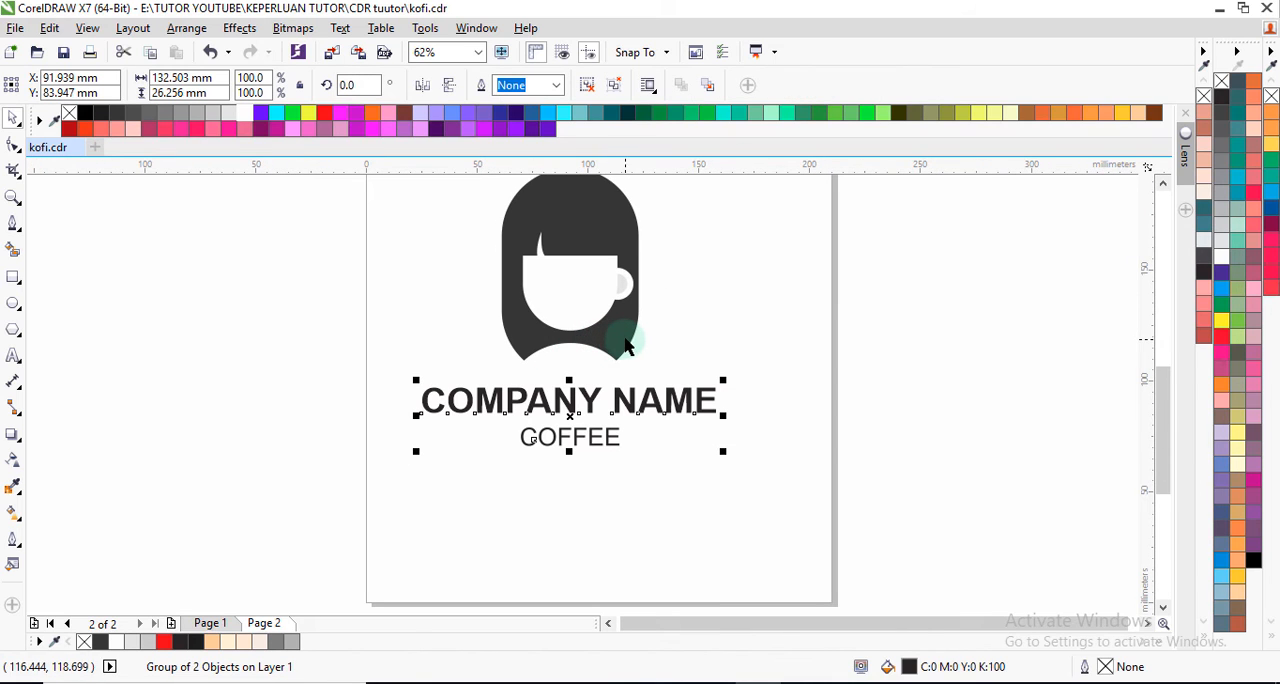
pyautogui.keyDown('shift'); pyautogui.click(612, 343); pyautogui.keyUp('shift')
pyautogui.click(664, 350)
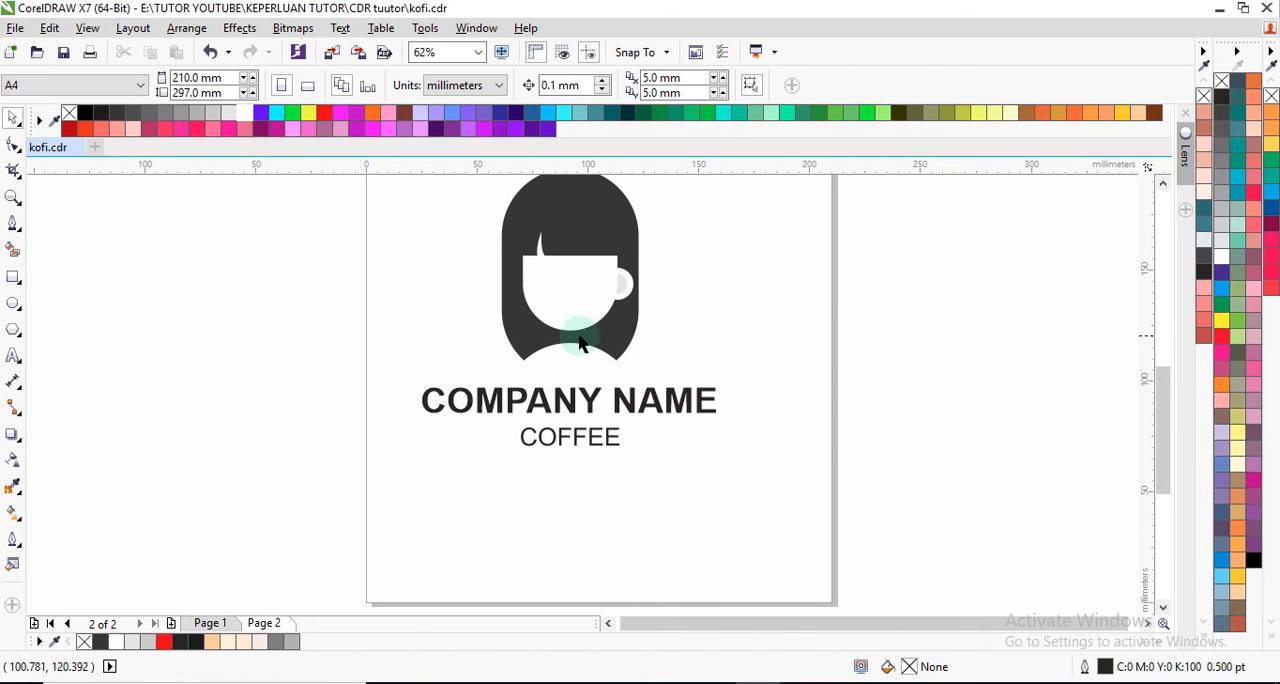
# Step: Draw a background rectangle about 189 × 183 mm around the coffee graphic and the texts
pyautogui.scroll(-3, 575, 350)
pyautogui.click(14, 277)
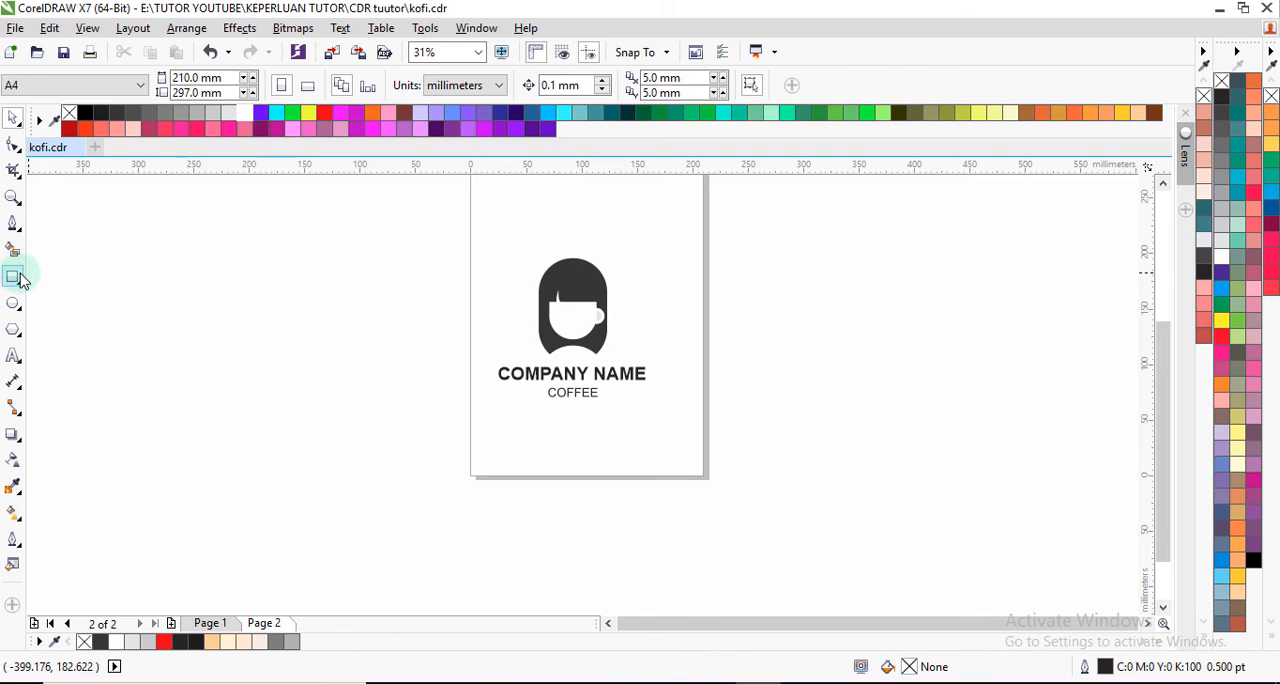
pyautogui.moveTo(475, 232); pyautogui.dragTo(686, 436)
pyautogui.click(343, 287)
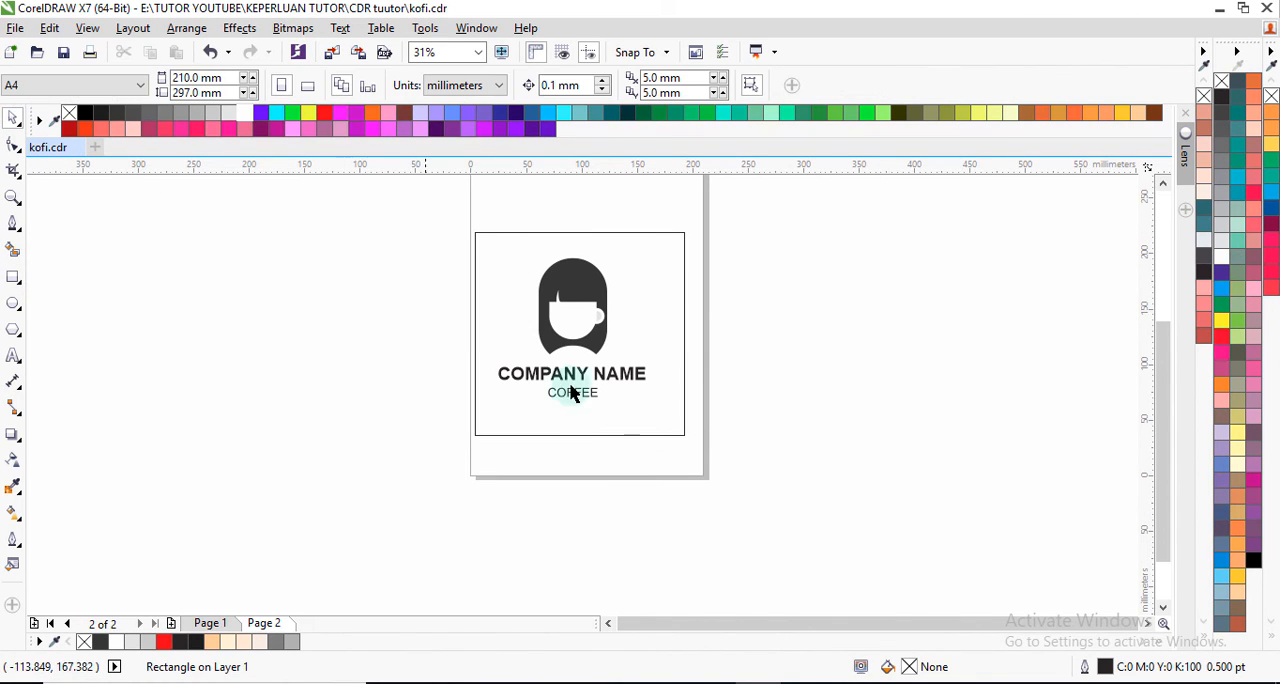
# Step: Try filling the background rectangle with peach #FFCC99 and mixing in greys to reach #E2CCB3
pyautogui.click(585, 387)
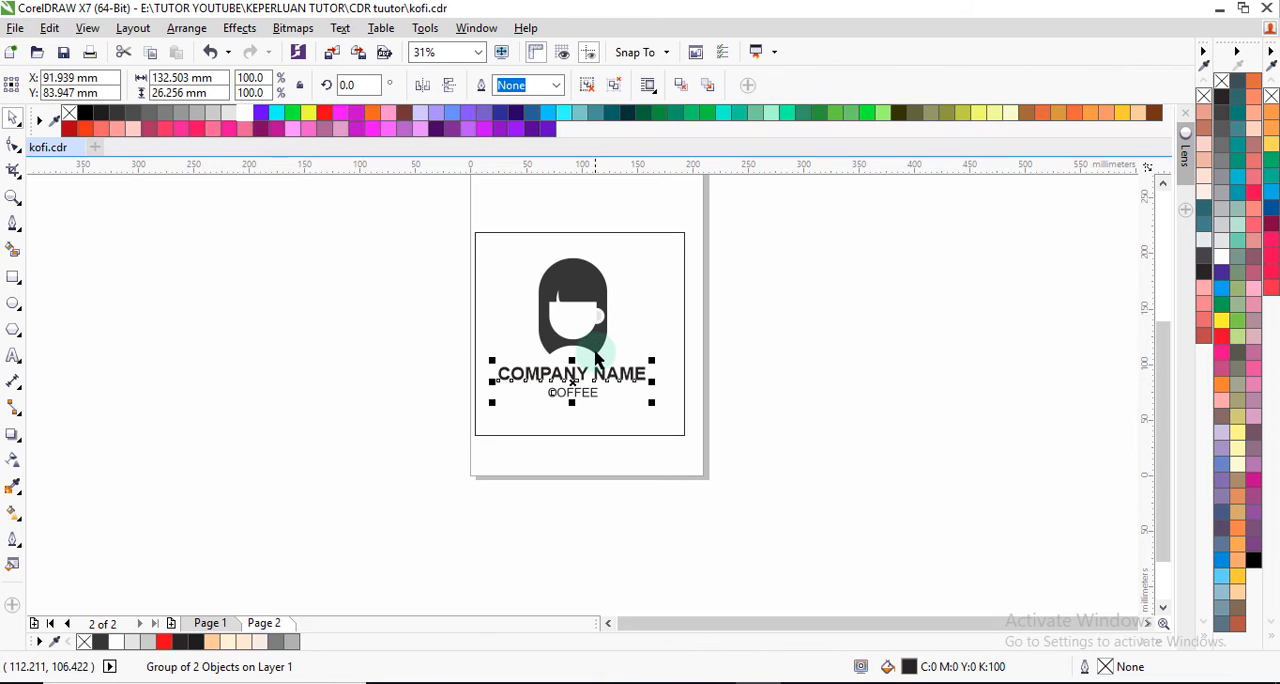
pyautogui.click(648, 335)
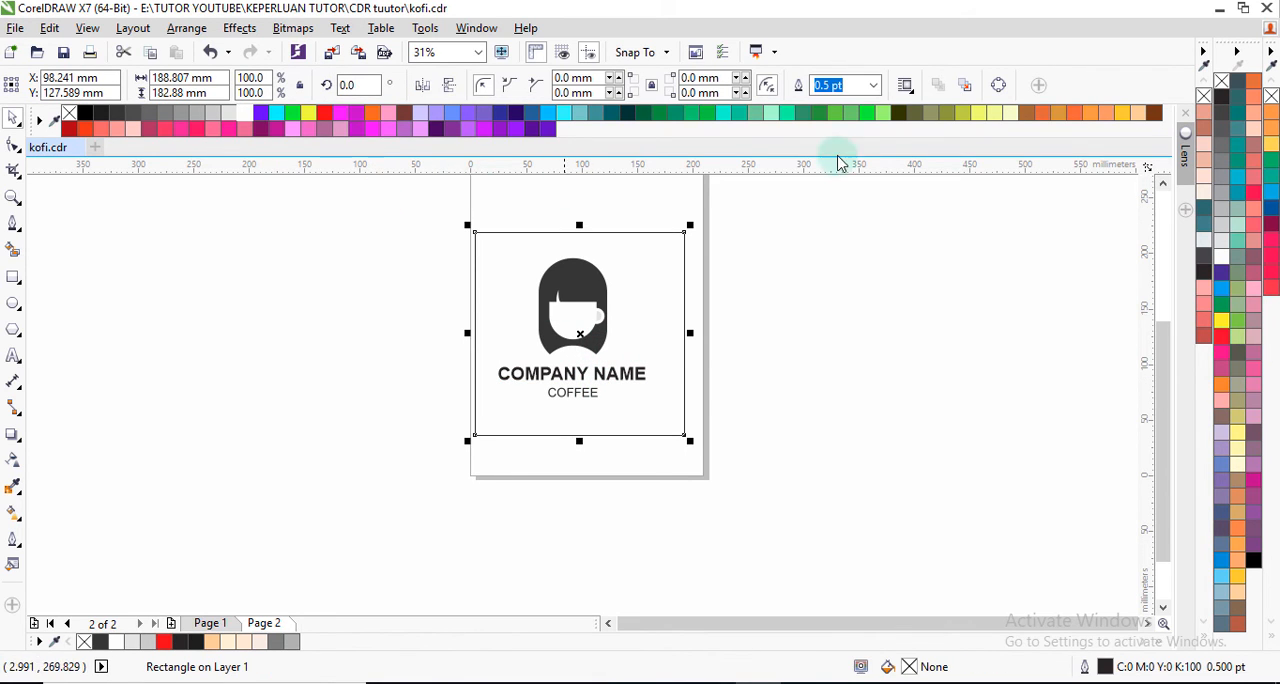
pyautogui.click(1138, 115)
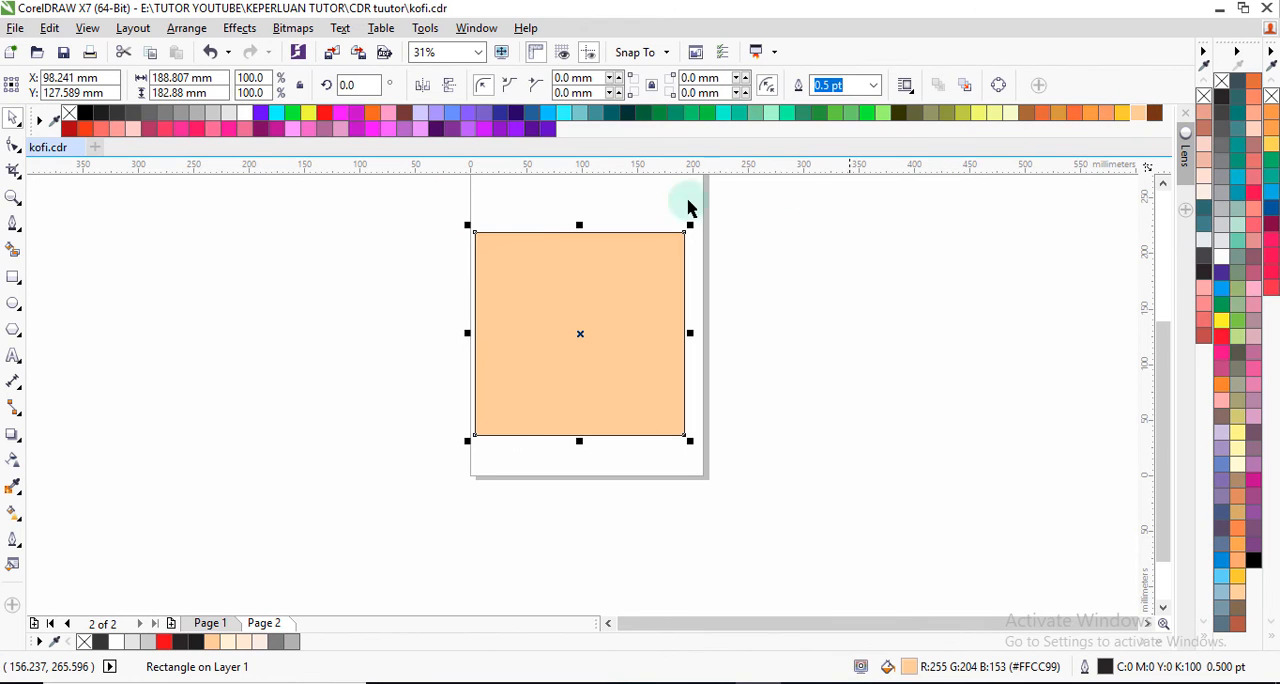
pyautogui.keyDown('ctrl'); pyautogui.click(150, 118); pyautogui.keyUp('ctrl')
pyautogui.keyDown('ctrl'); pyautogui.click(150, 118); pyautogui.keyUp('ctrl')
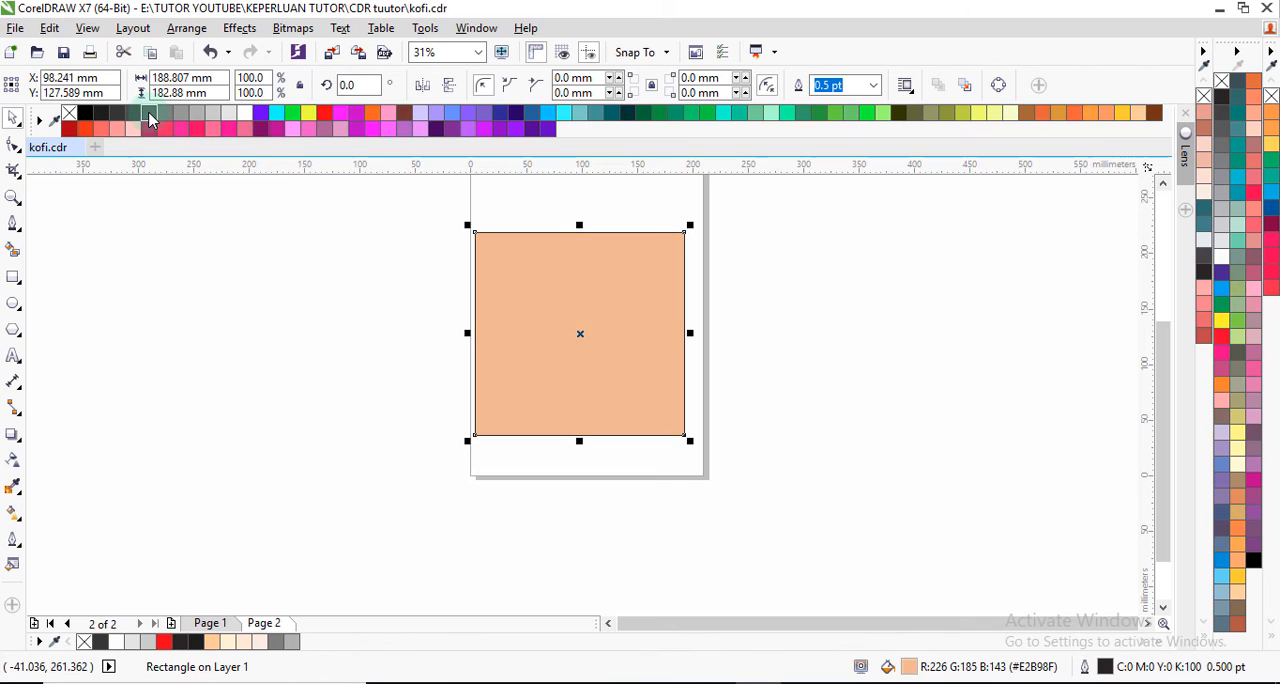
pyautogui.keyDown('ctrl'); pyautogui.click(229, 115); pyautogui.keyUp('ctrl')
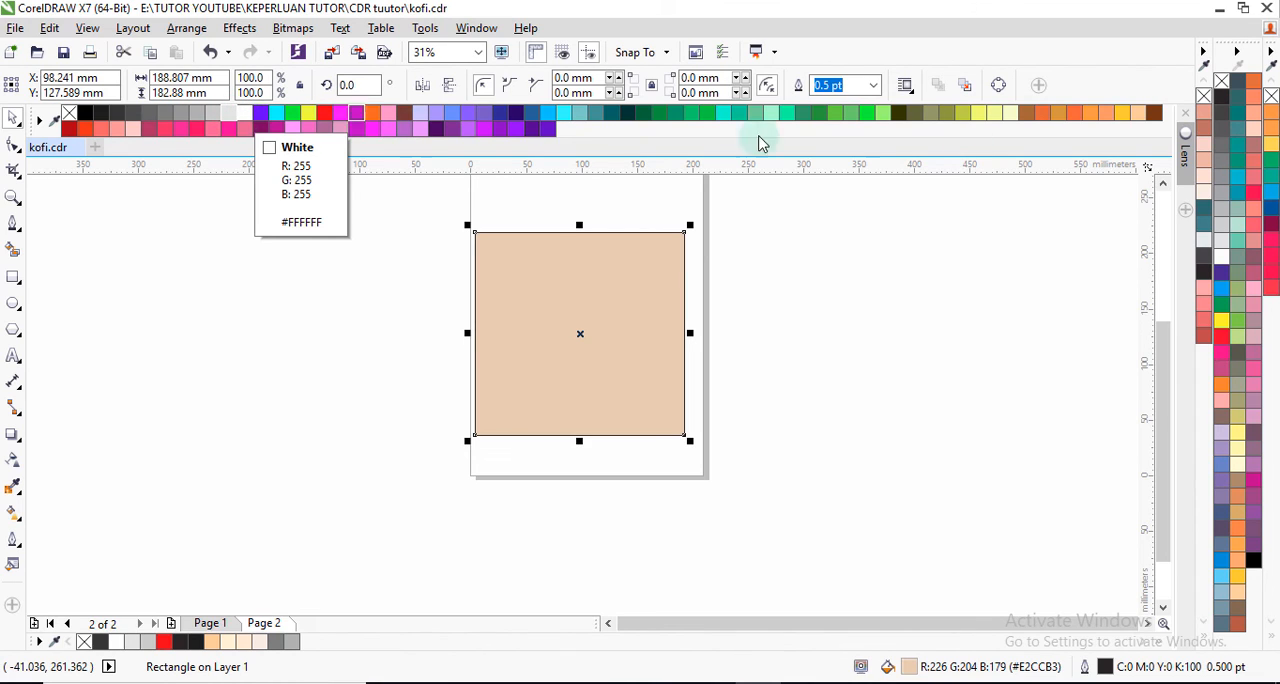
# Step: Fill the background rectangle with peach #FFCC99 and lighten it with white to #FFEFDF
pyautogui.click(1137, 113)
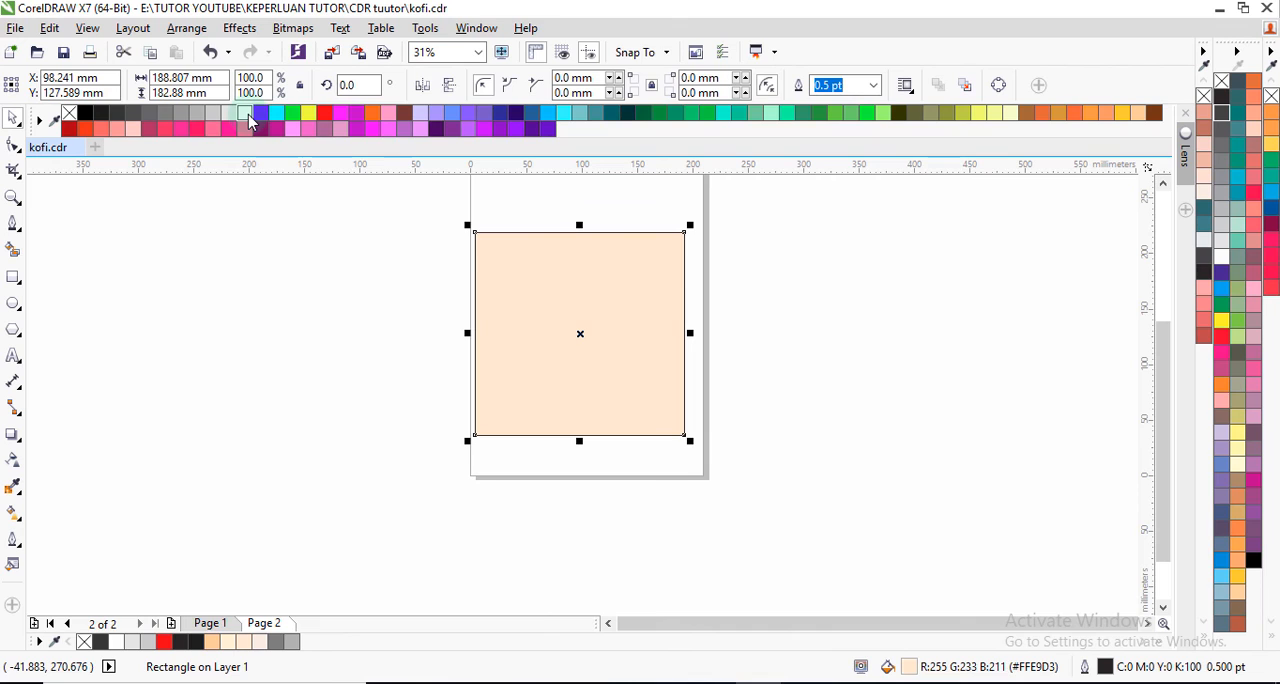
pyautogui.keyDown('ctrl'); pyautogui.click(249, 117); pyautogui.keyUp('ctrl')
pyautogui.click(455, 240)
pyautogui.click(586, 345)
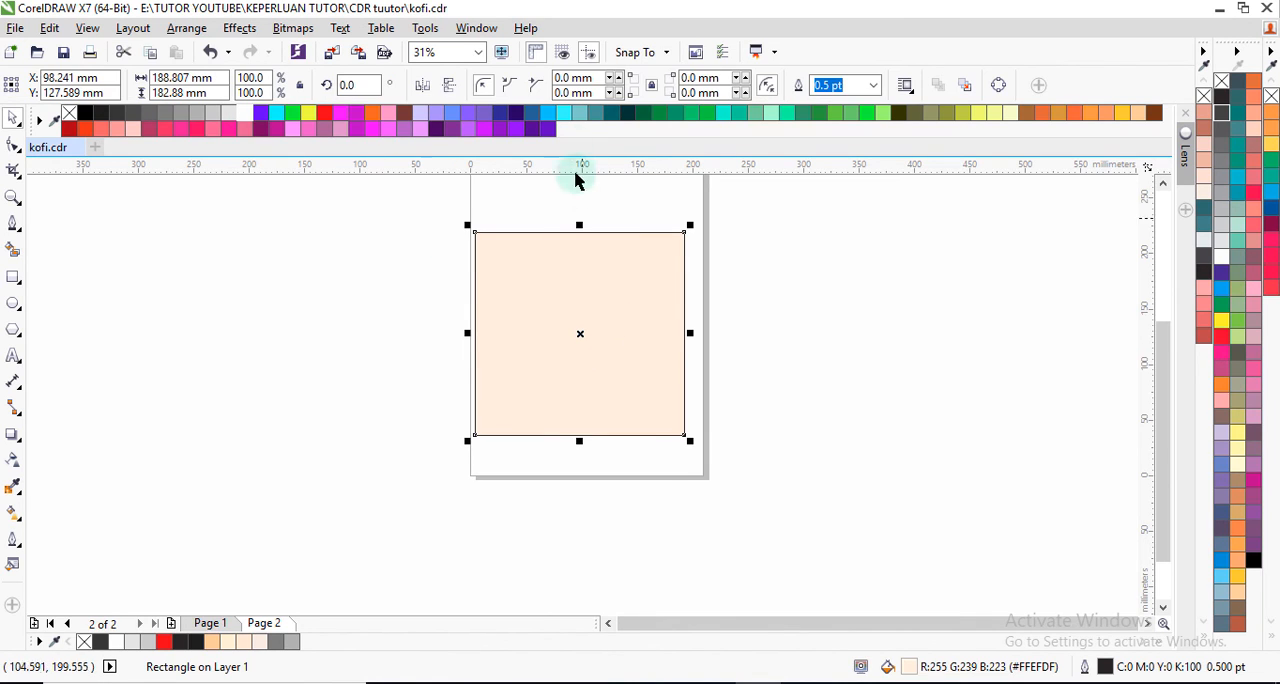
# Step: Remove the background rectangle's outline and order it behind the coffee graphic and the texts
pyautogui.click(874, 86)
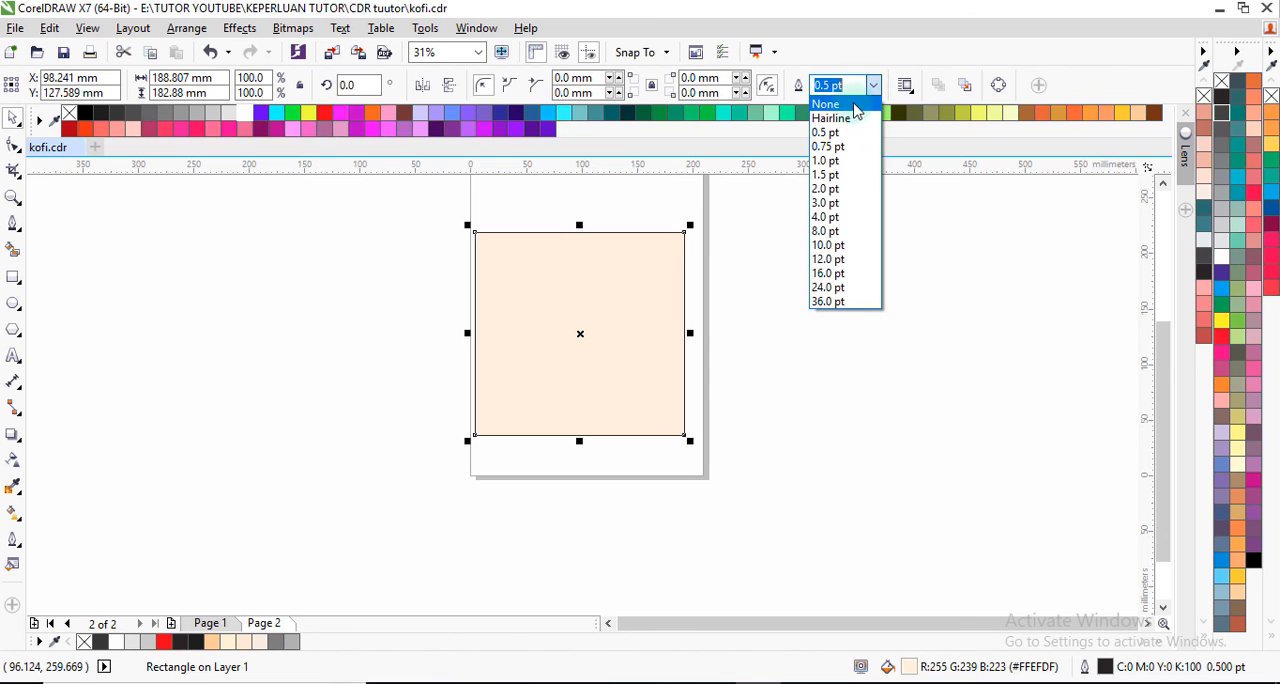
pyautogui.click(835, 104)
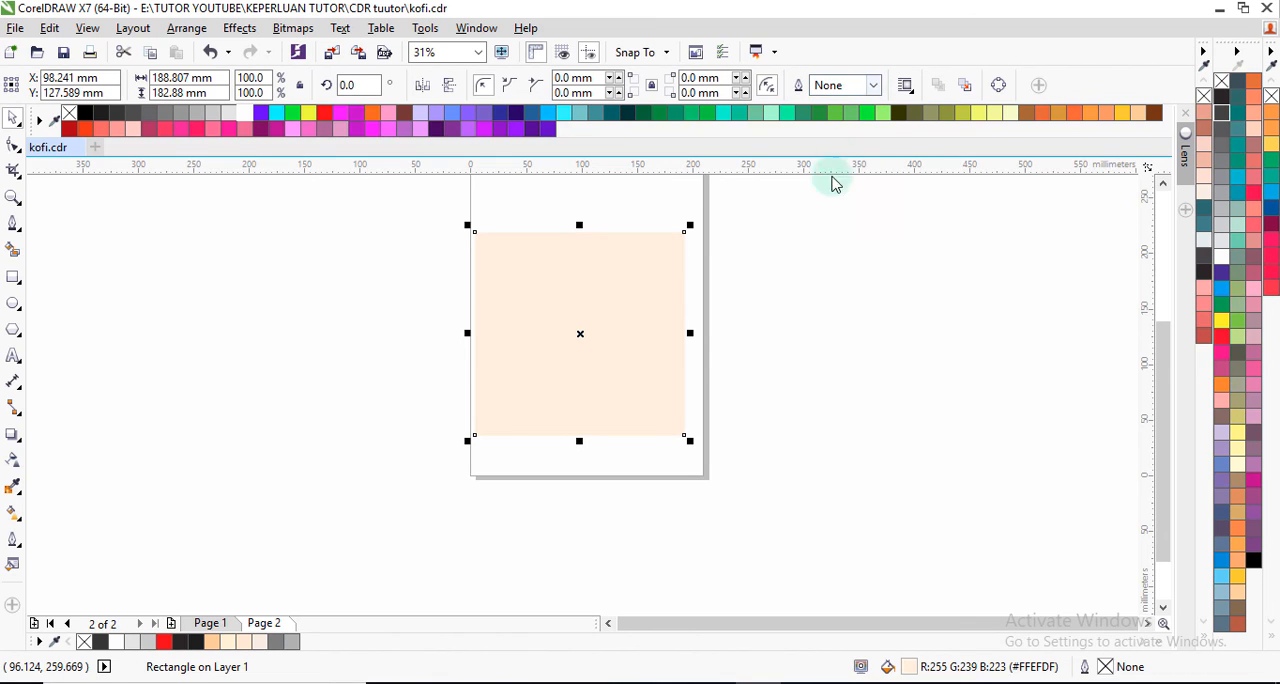
pyautogui.hotkey('ctrl', 'pagedown')
pyautogui.hotkey('ctrl', 'pagedown')
pyautogui.click(724, 371)
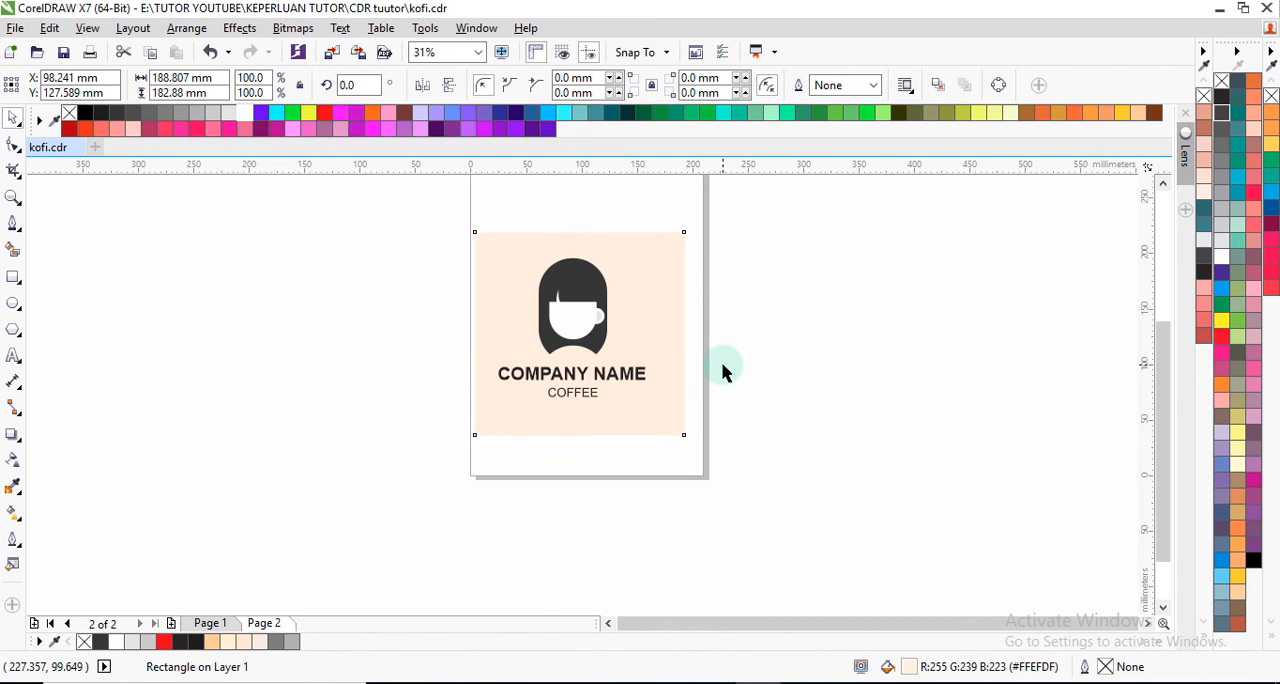
# Step: Align the graphic and texts to the rectangle's vertical centre line, and undo the extra mid-height alignment of the three objects
pyautogui.scroll(1, 574, 357)
pyautogui.scroll(-1, 575, 346)
pyautogui.moveTo(448, 268); pyautogui.dragTo(651, 414)
pyautogui.moveTo(450, 240); pyautogui.dragTo(663, 409)
pyautogui.keyDown('shift'); pyautogui.click(672, 396); pyautogui.keyUp('shift')
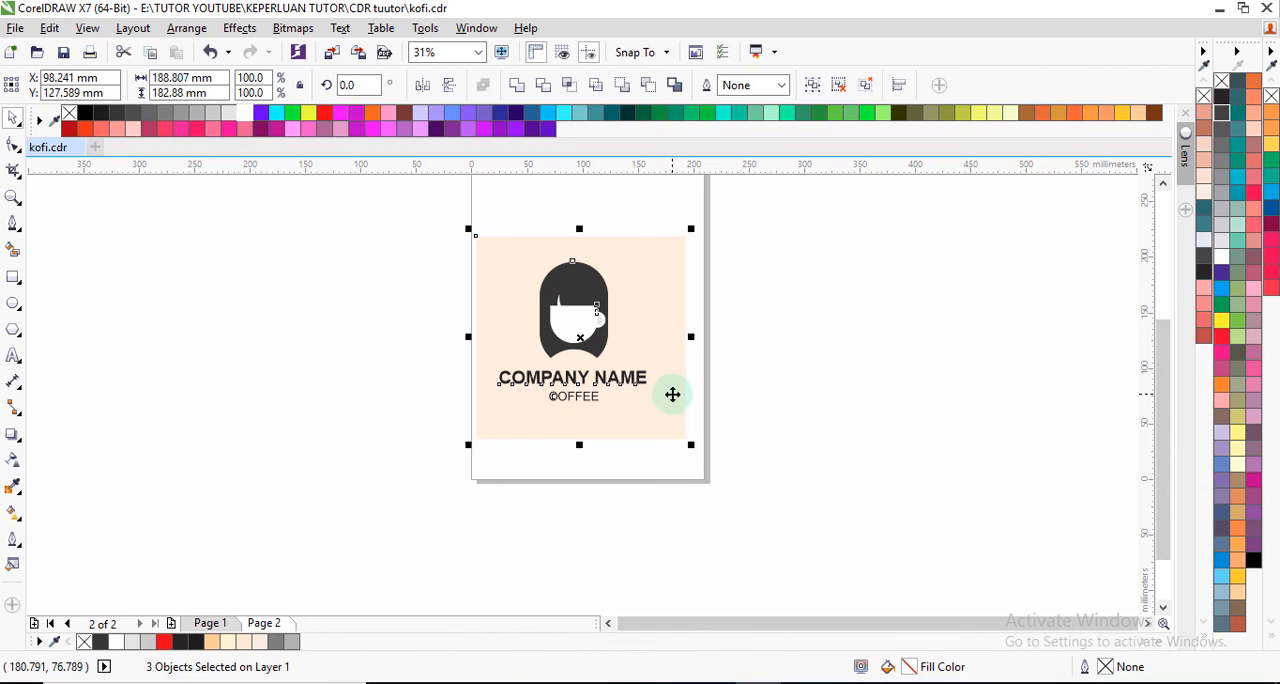
pyautogui.press('e')
pyautogui.press('c')
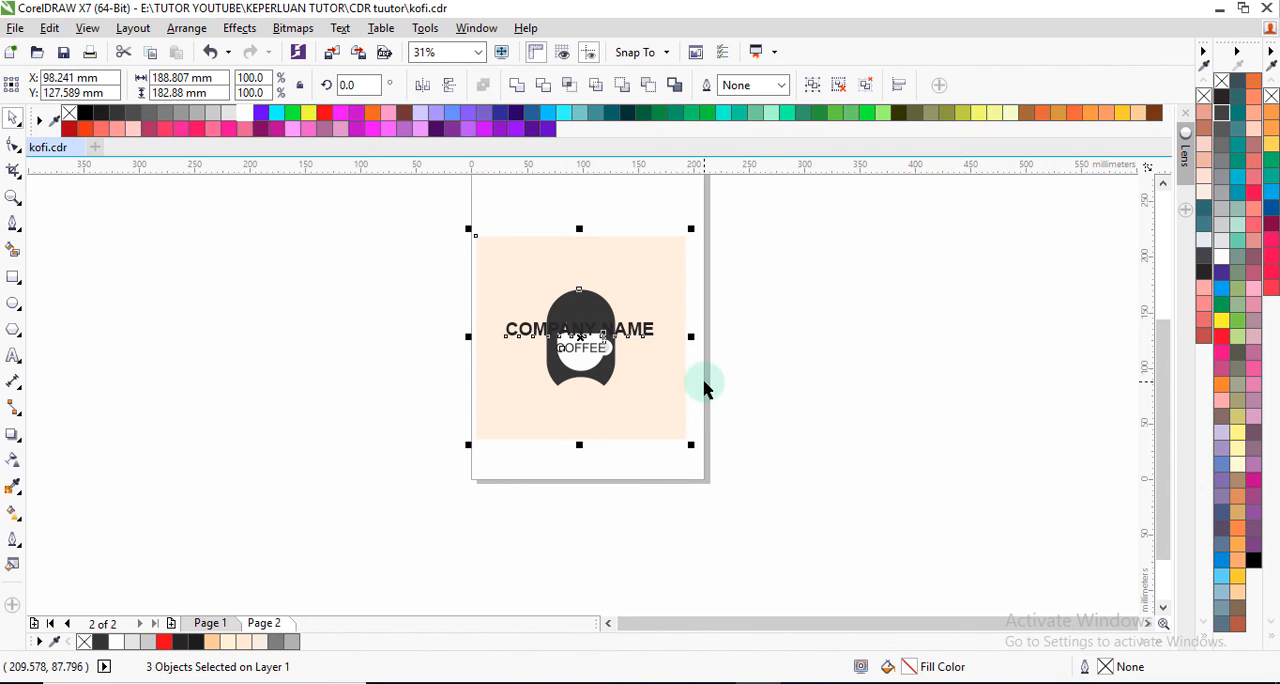
pyautogui.hotkey('ctrl', 'z')
# Step: Group the coffee graphic with the texts and align that group to the background rectangle's mid-height
pyautogui.click(568, 317)
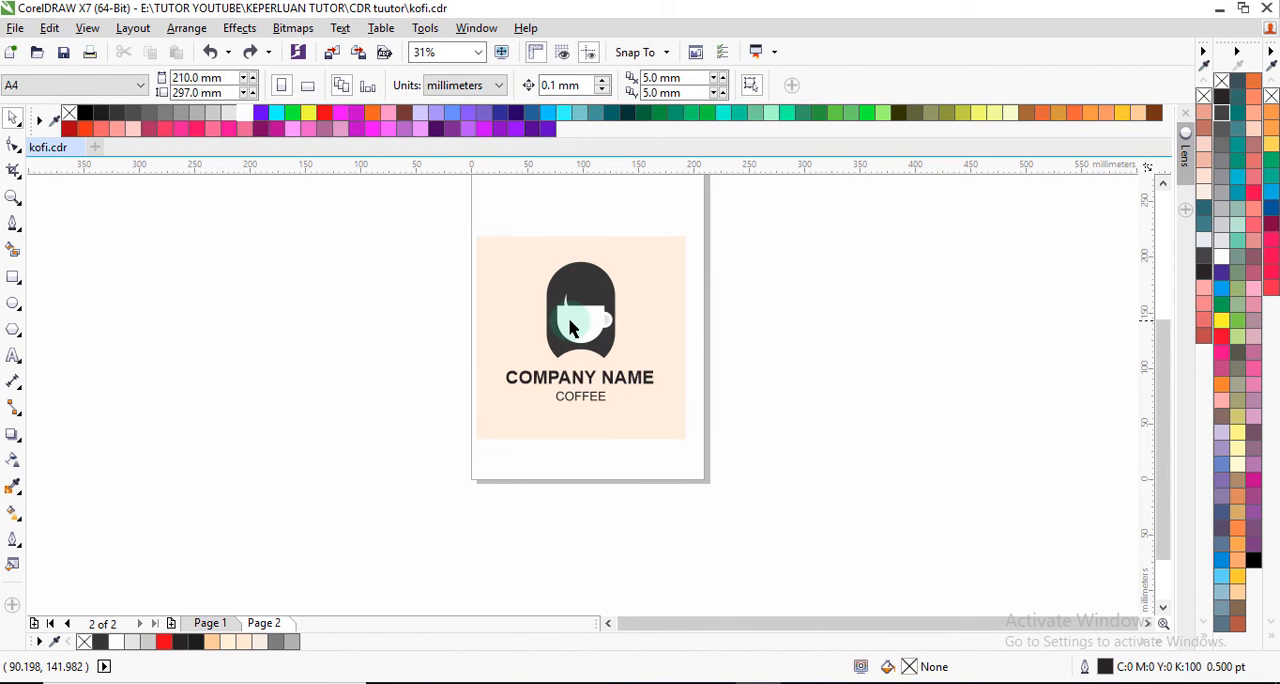
pyautogui.keyDown('shift'); pyautogui.click(625, 380); pyautogui.keyUp('shift')
pyautogui.click(814, 86)
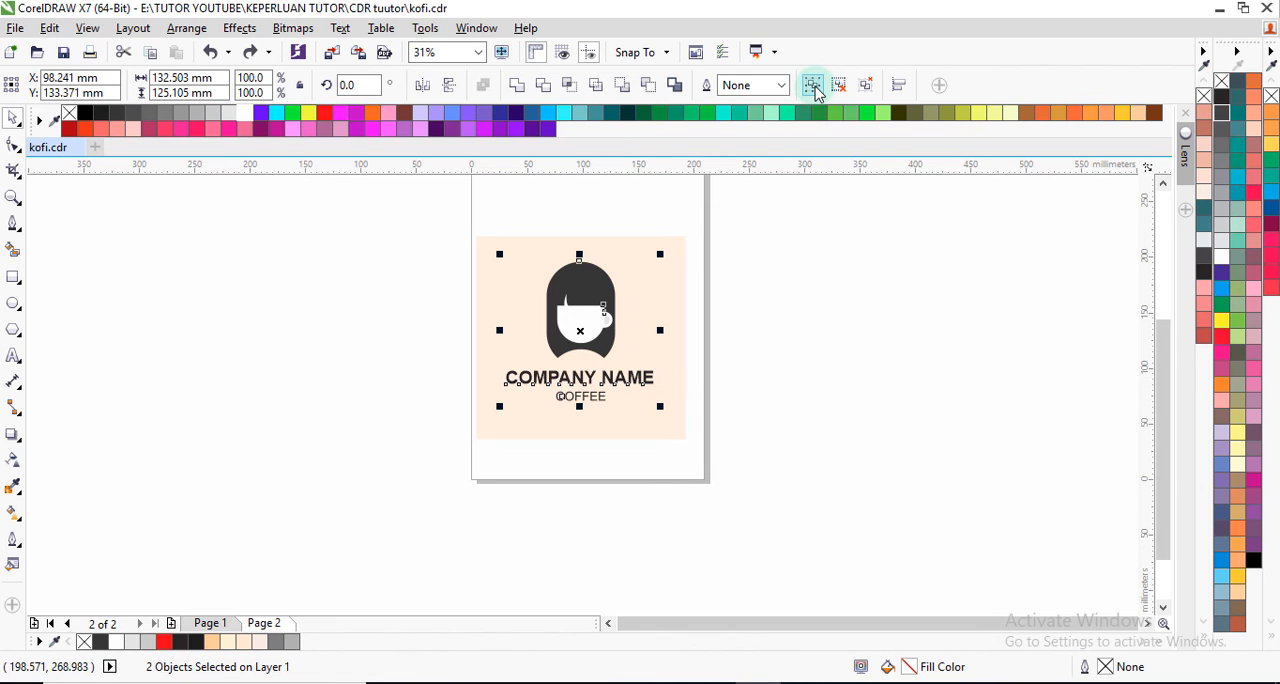
pyautogui.keyDown('shift'); pyautogui.click(670, 298); pyautogui.keyUp('shift')
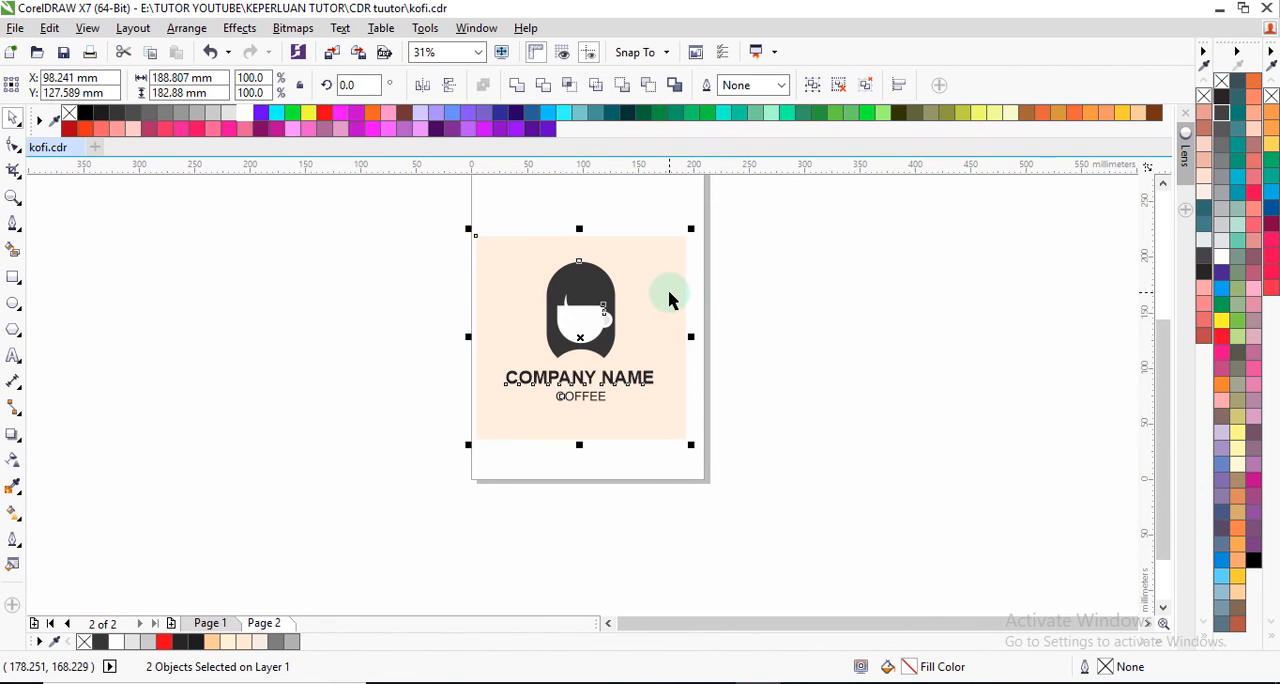
pyautogui.press('e')
pyautogui.click(789, 326)
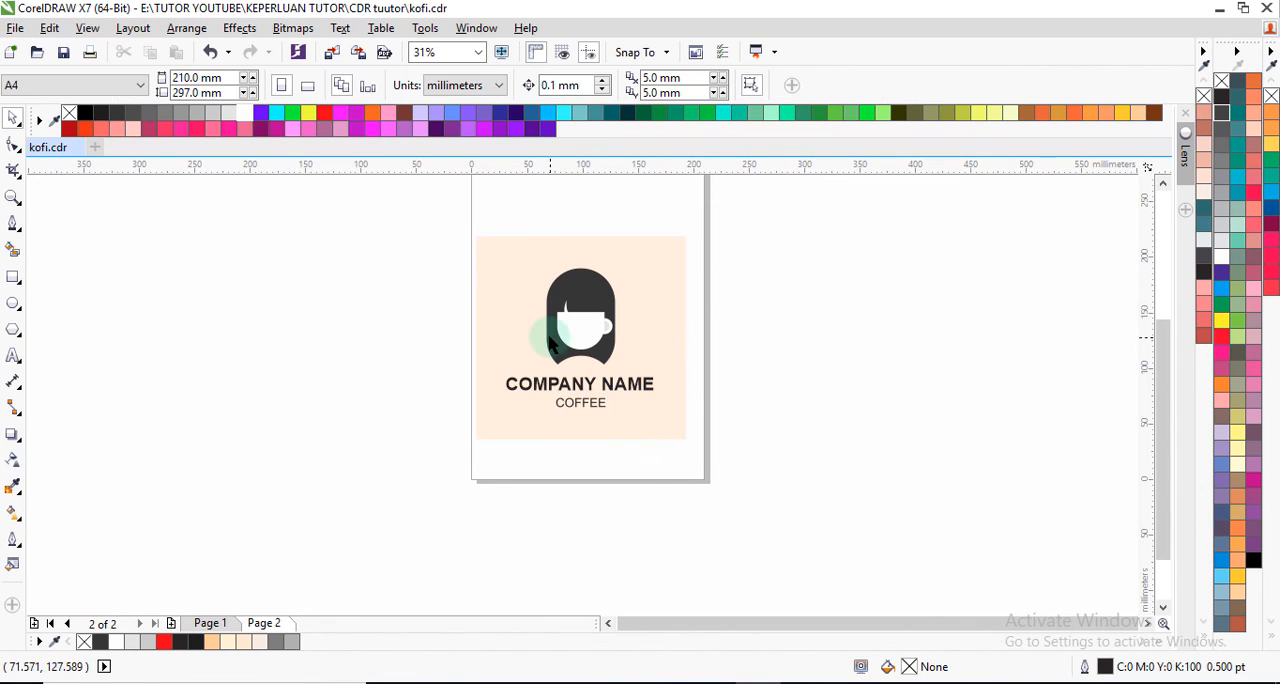
# Step: Ungroup the combined logo into the separate coffee graphic and text groups
pyautogui.scroll(1, 547, 288)
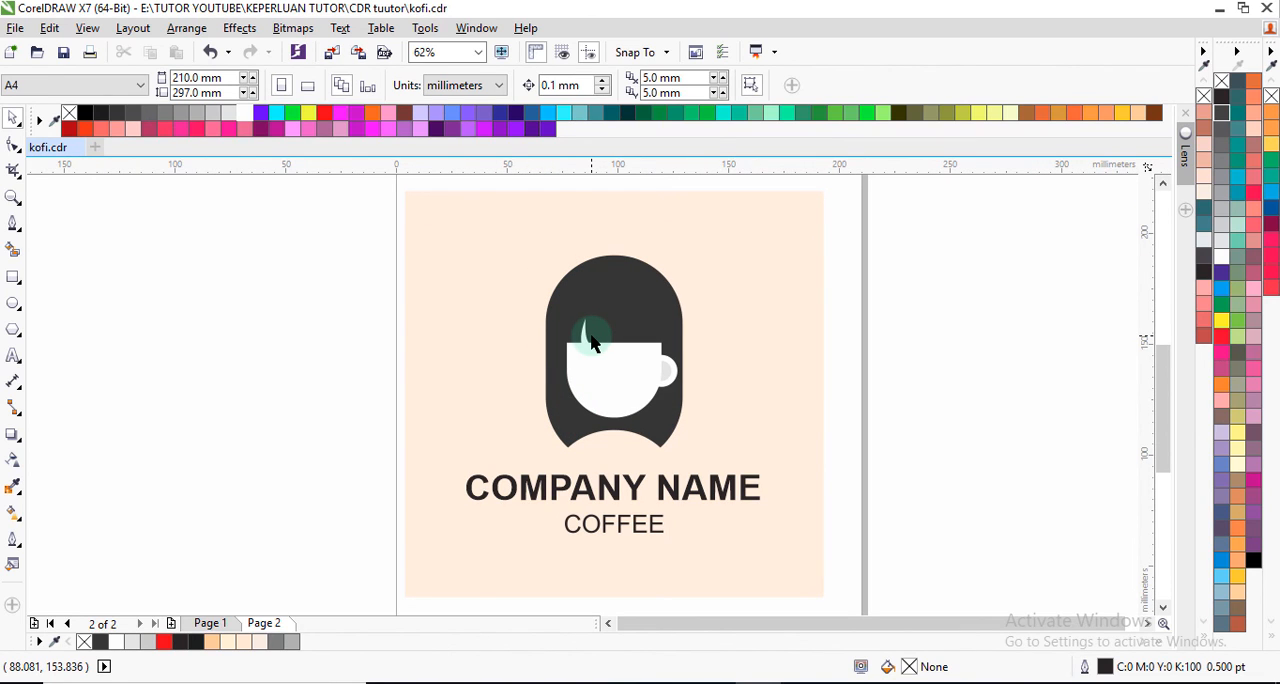
pyautogui.scroll(-1, 591, 342)
pyautogui.scroll(1, 600, 355)
pyautogui.click(612, 372)
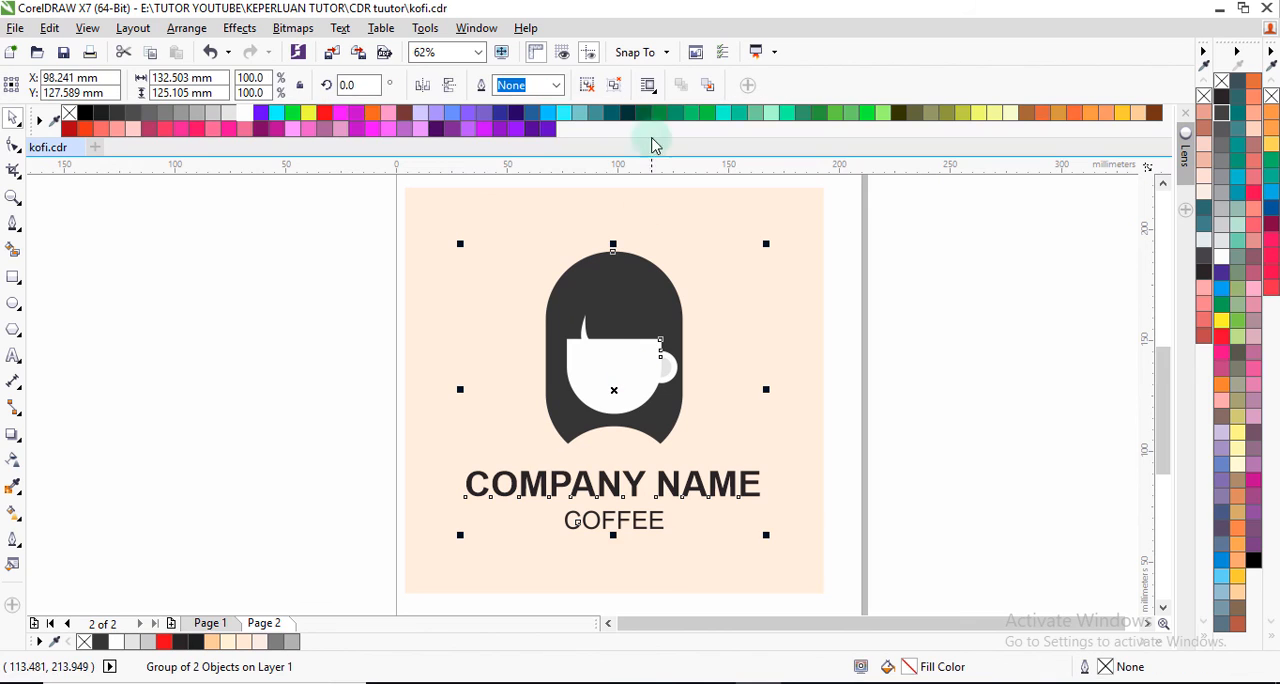
pyautogui.click(593, 88)
pyautogui.click(960, 346)
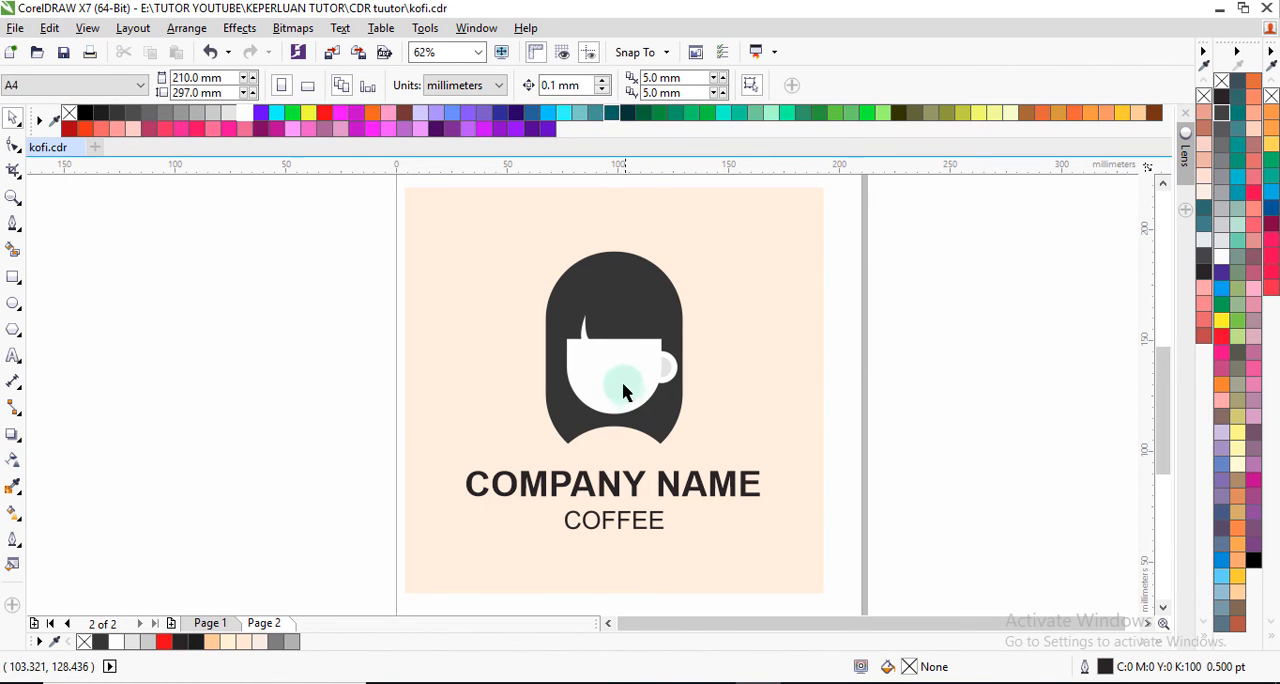
# Step: Fill the background rectangle behind the logo with white
pyautogui.scroll(-1, 617, 375)
pyautogui.scroll(1, 617, 375)
pyautogui.click(712, 374)
pyautogui.scroll(-1, 700, 372)
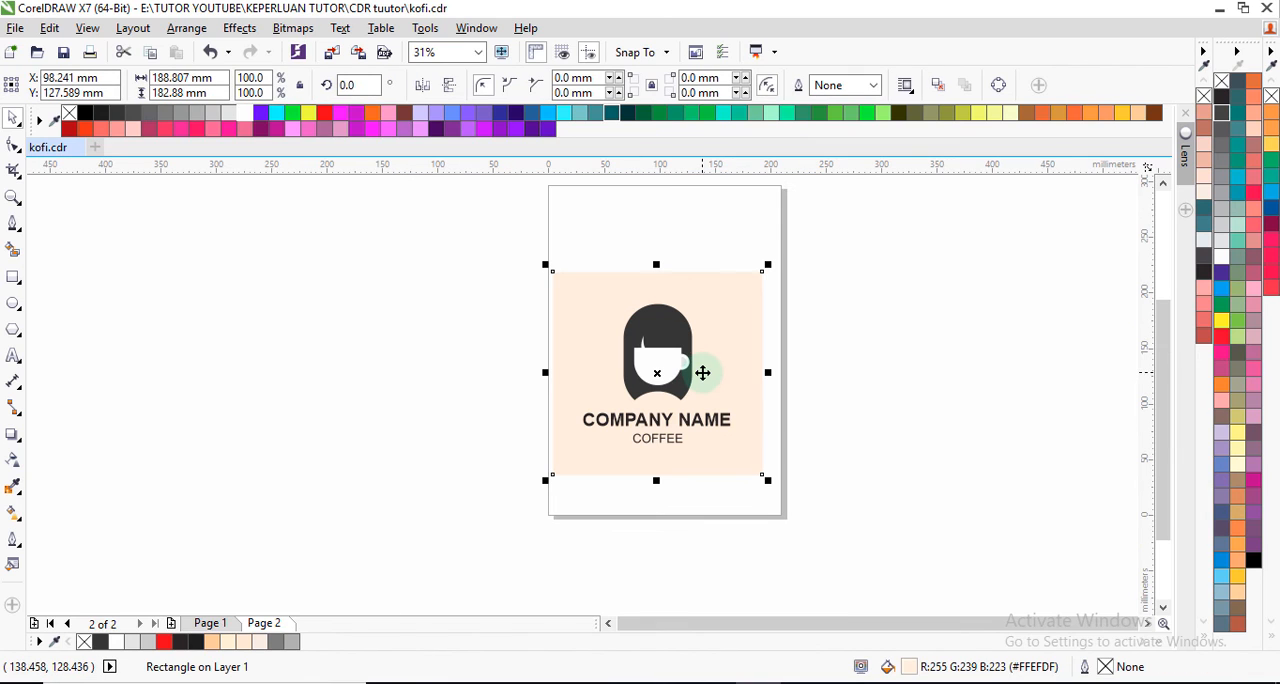
pyautogui.click(244, 113)
pyautogui.click(366, 269)
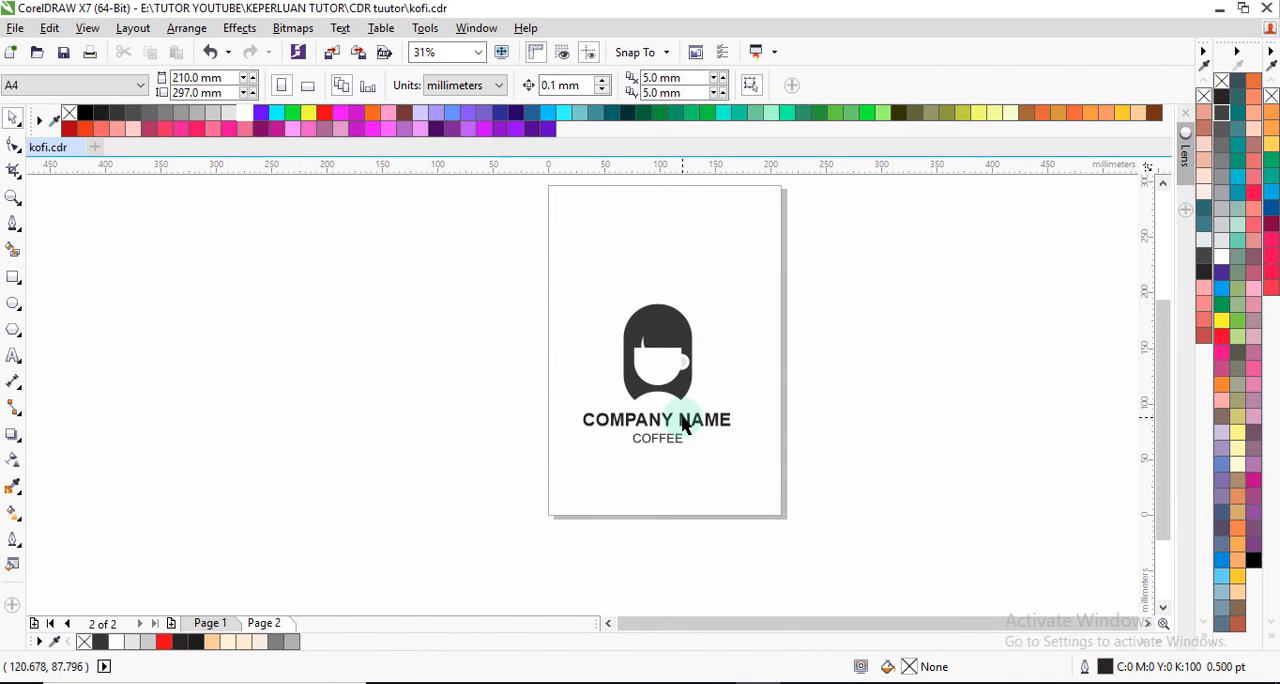
# Step: Give the white background rectangle a 2.0 pt outline and deselect it
pyautogui.scroll(1, 684, 424)
pyautogui.click(487, 328)
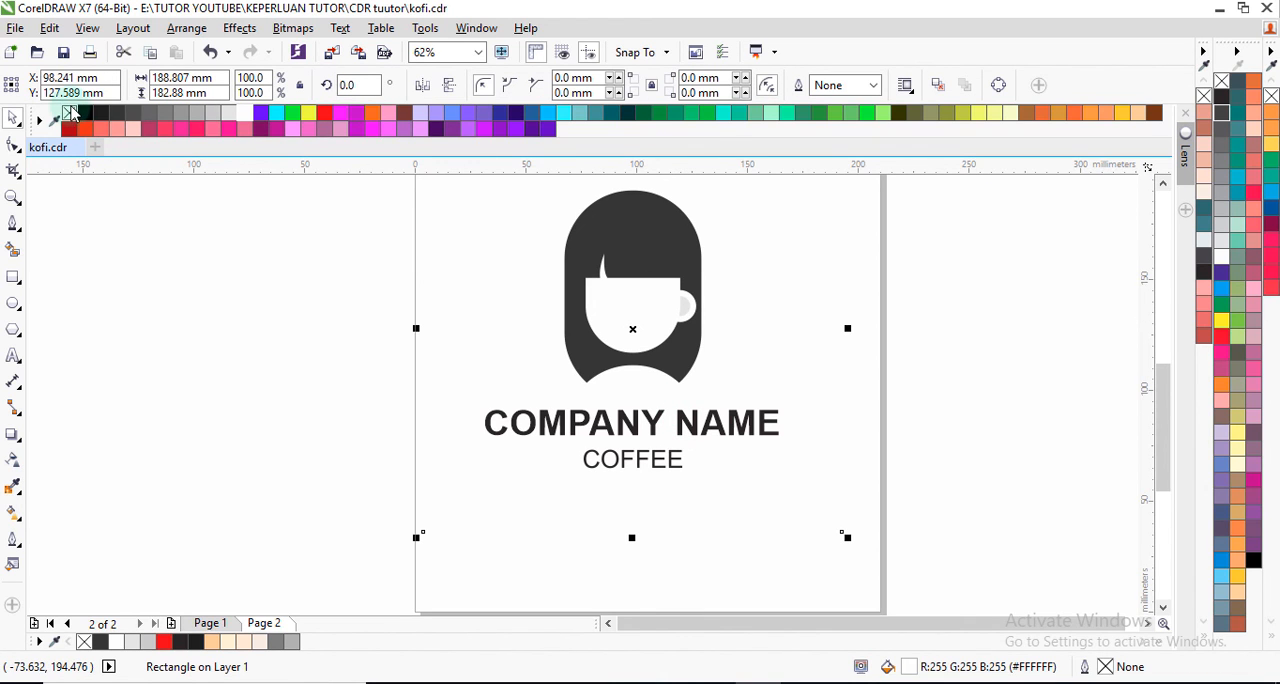
pyautogui.click(873, 85)
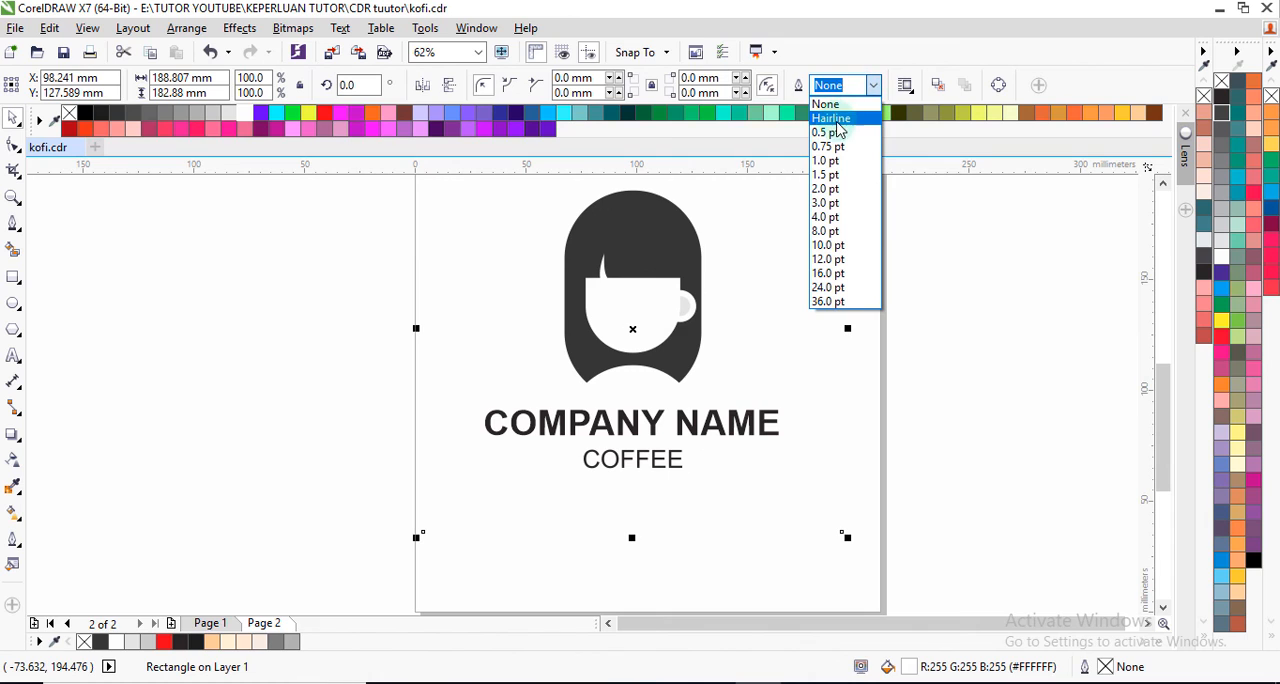
pyautogui.click(833, 187)
pyautogui.scroll(-2, 752, 325)
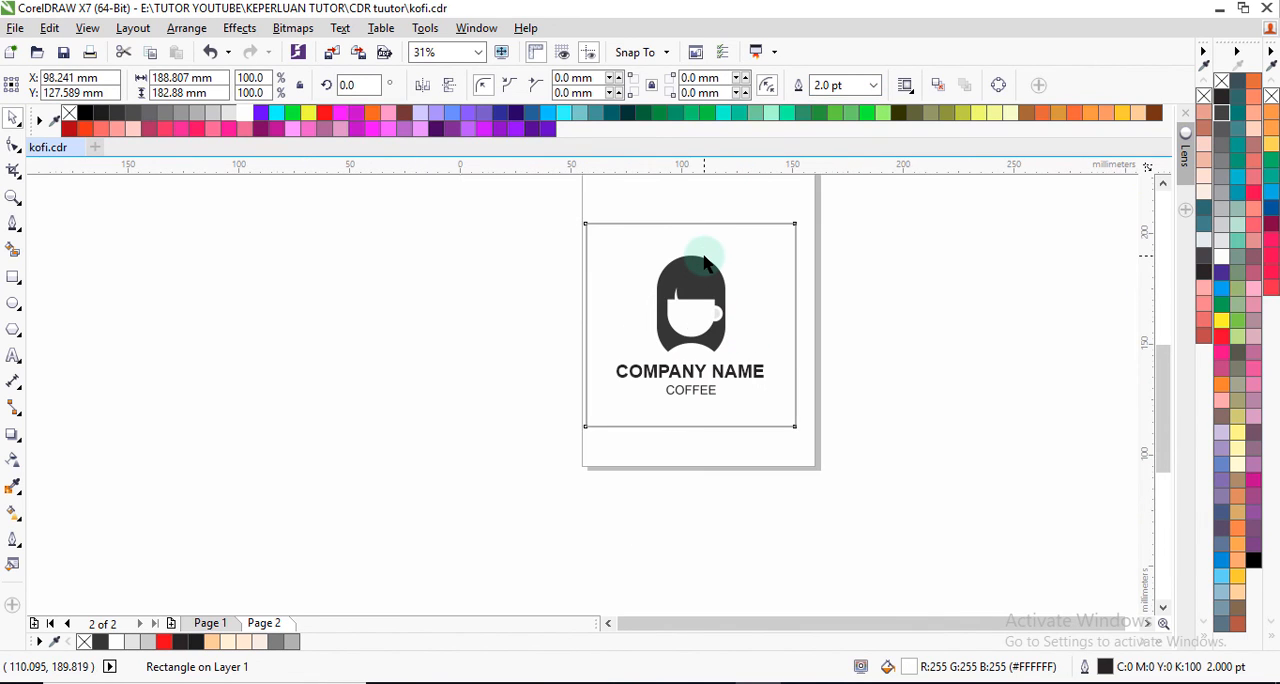
pyautogui.scroll(2, 704, 262)
pyautogui.click(1008, 363)
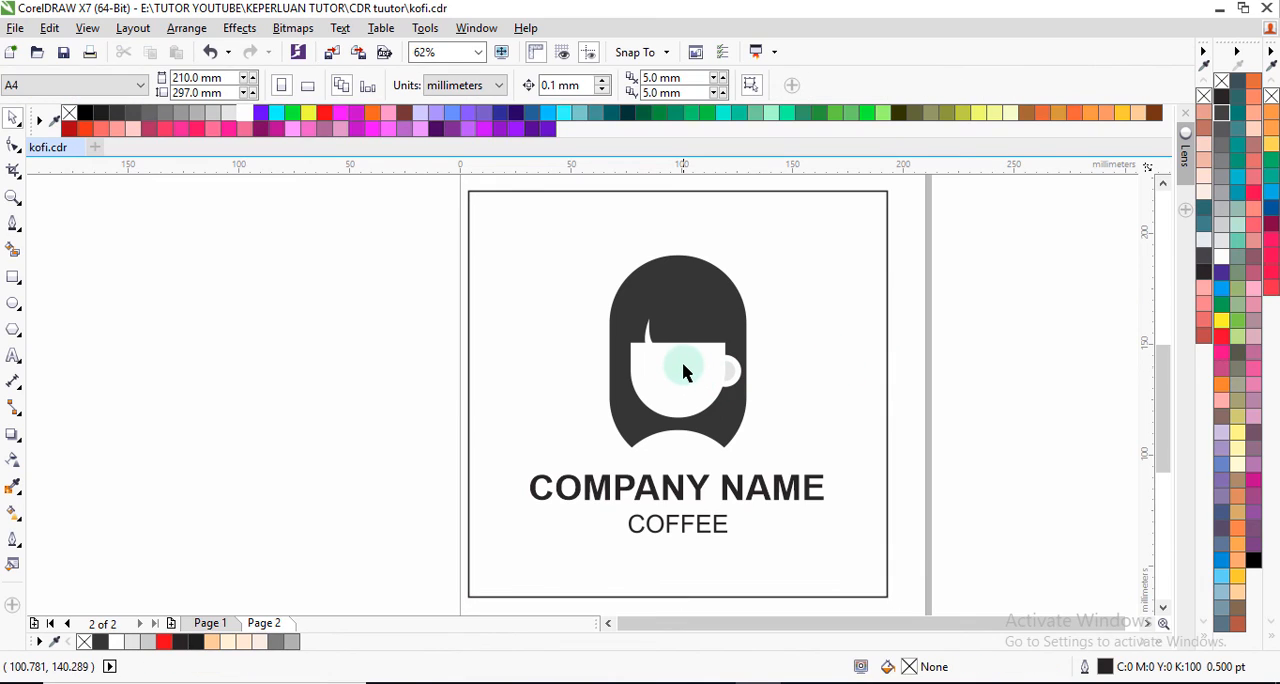